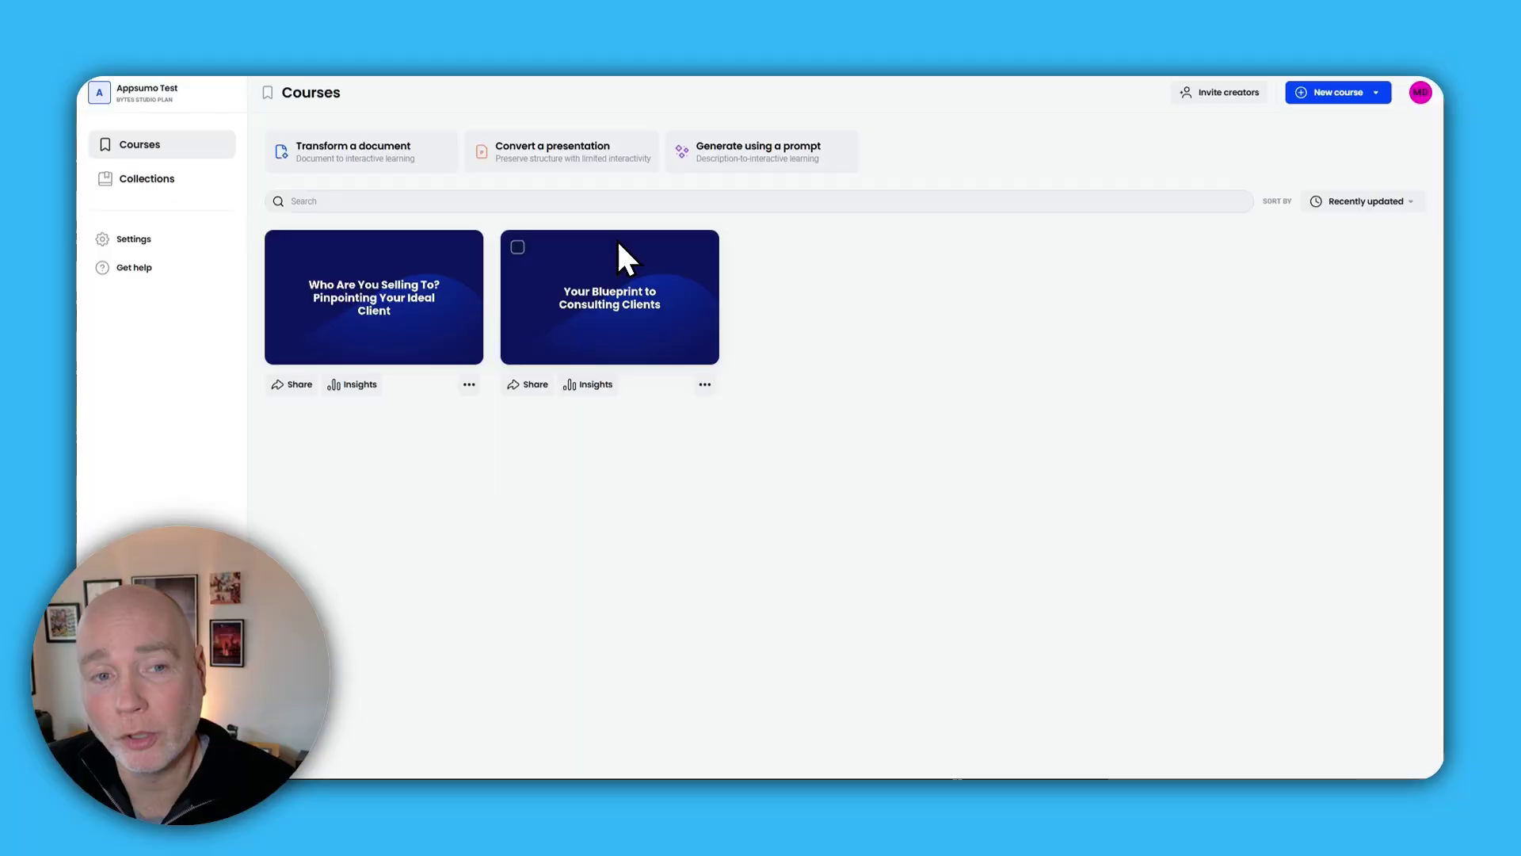
- Convert the presentation "why start an online community.pptx" into a course, continuing with the full slide deck
left_click(547, 153)
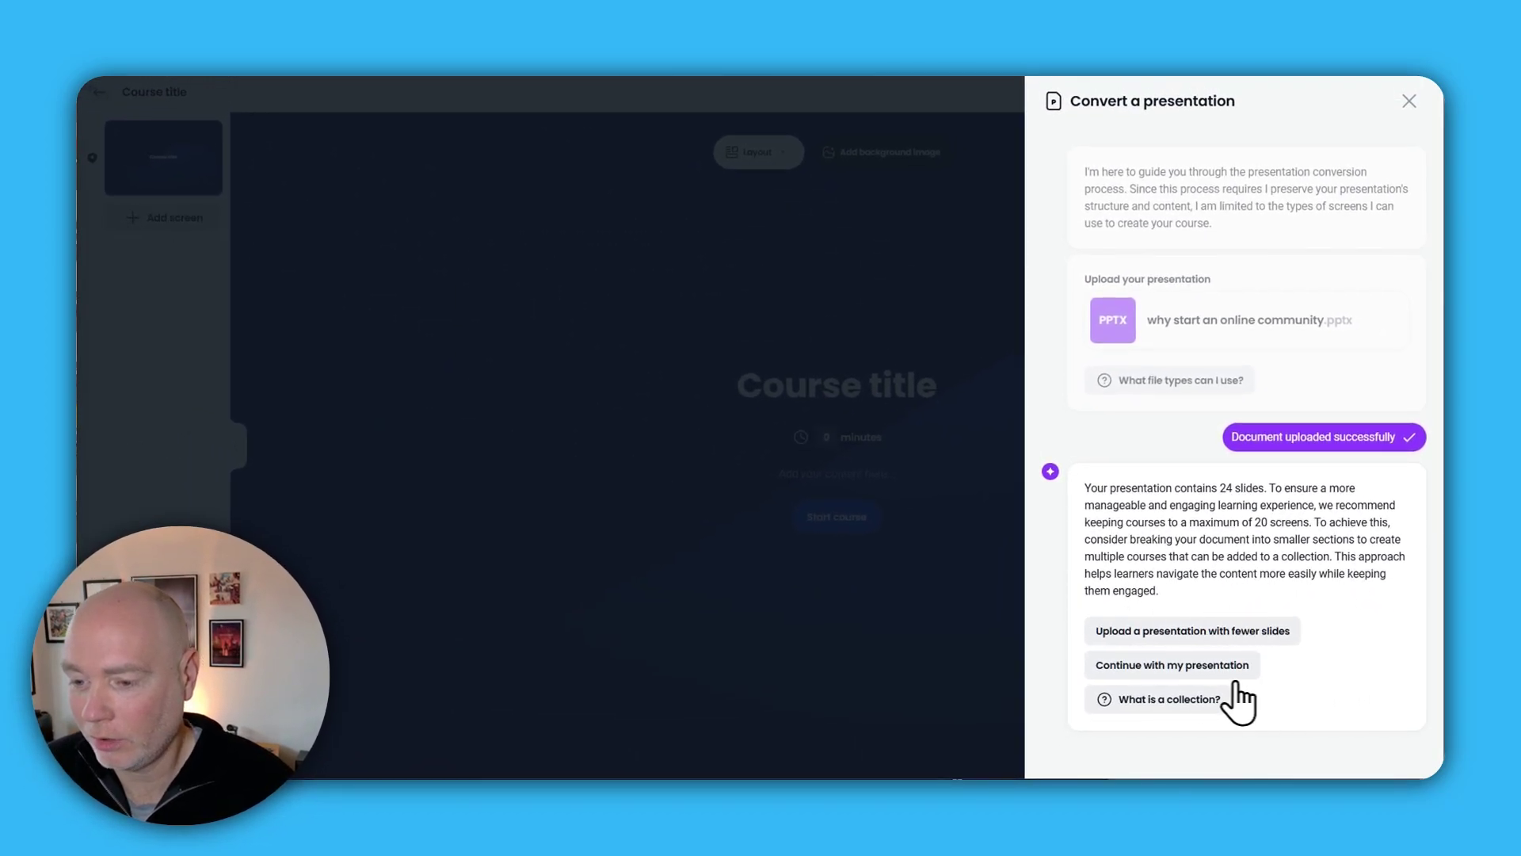
left_click(1173, 667)
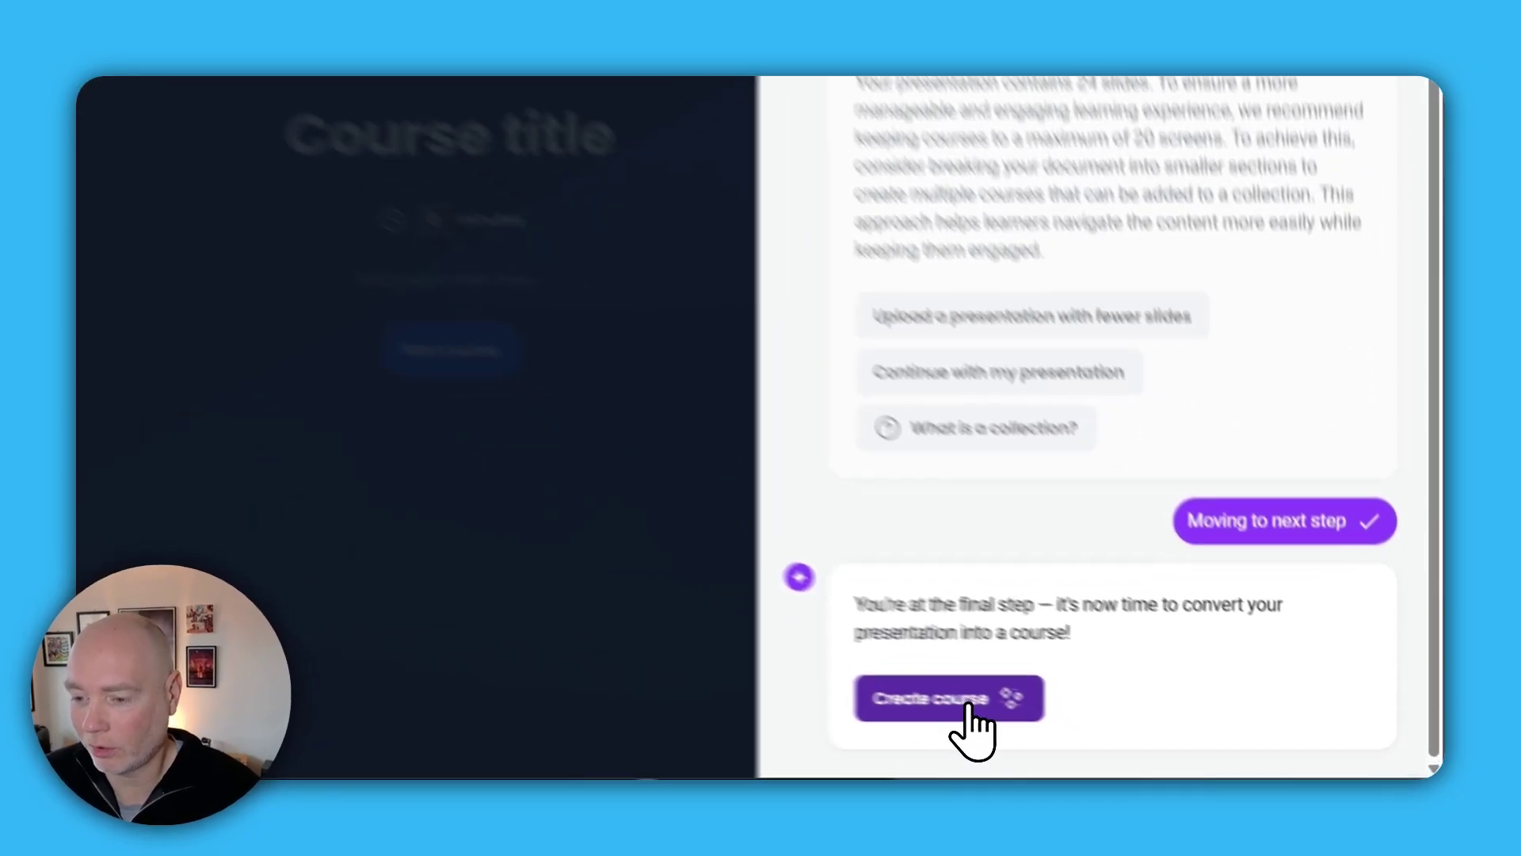
left_click(1124, 729)
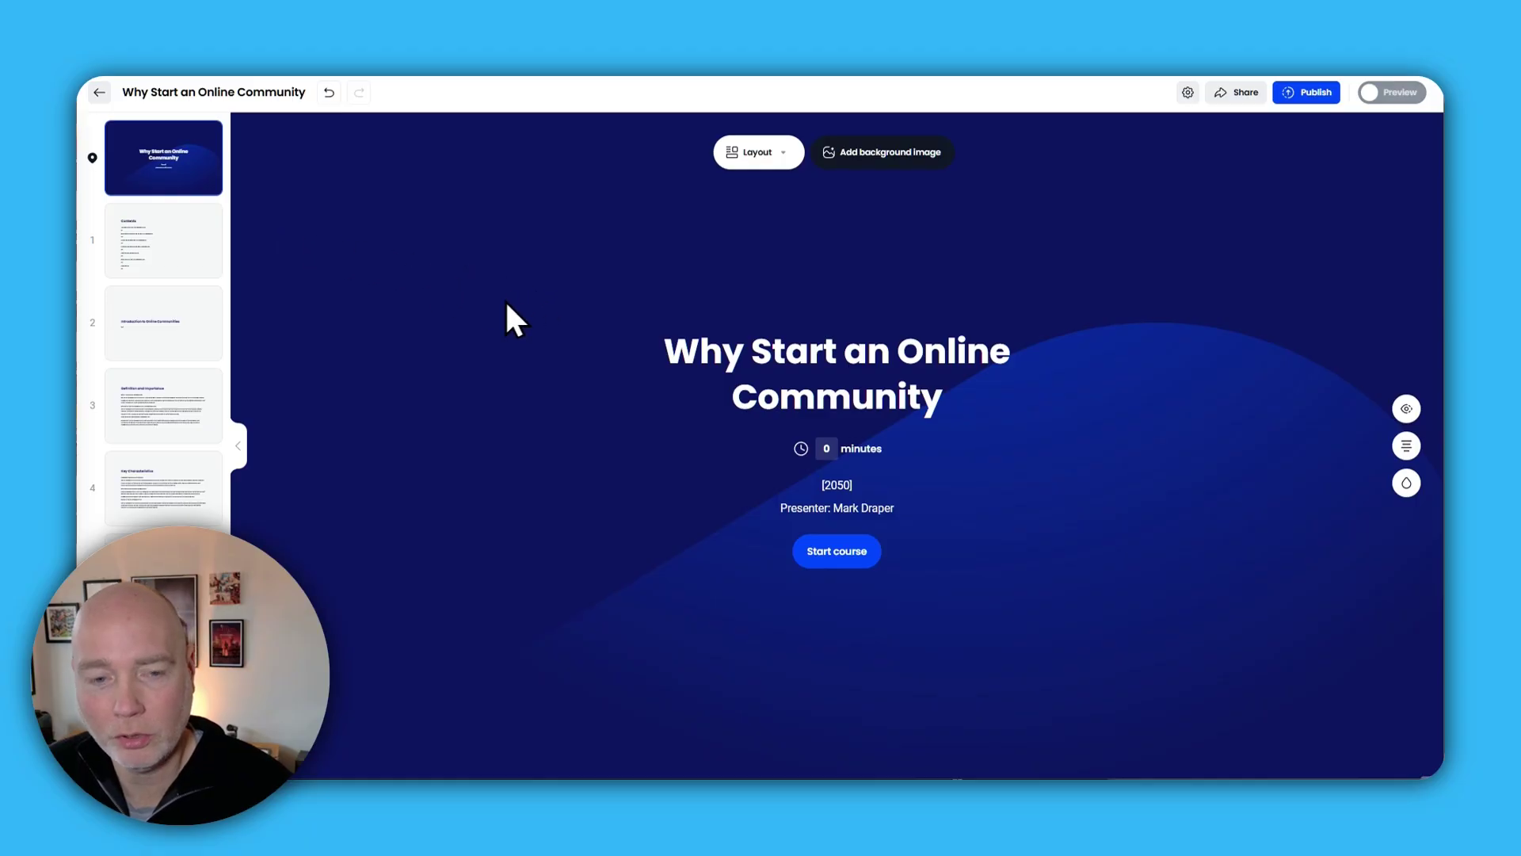
- Examine the converted course's screens one by one, from the contents screen through to Final Thoughts
left_click(183, 253)
left_click(183, 349)
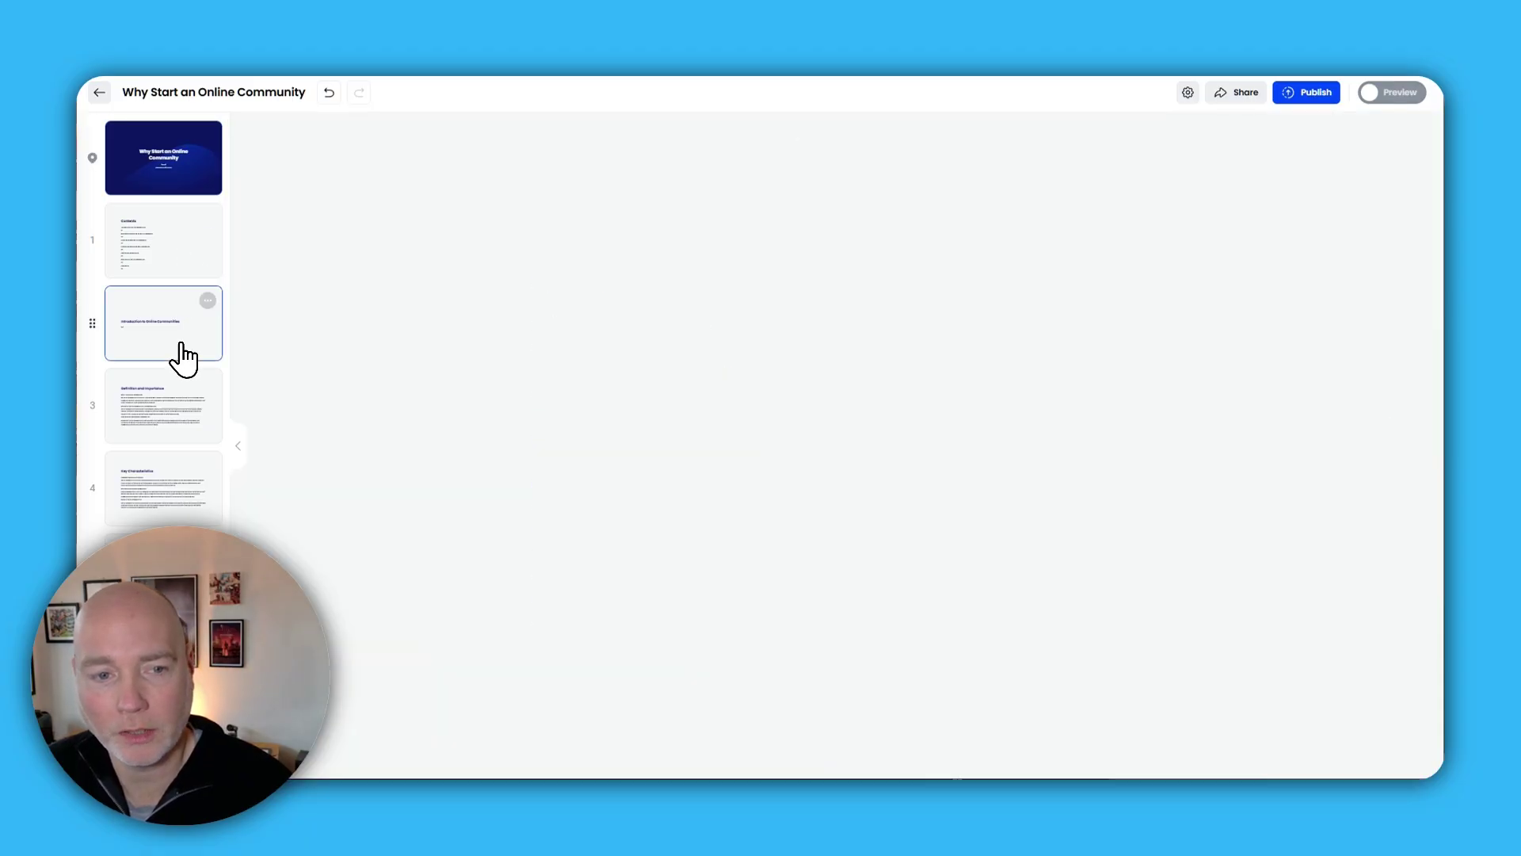
left_click(183, 422)
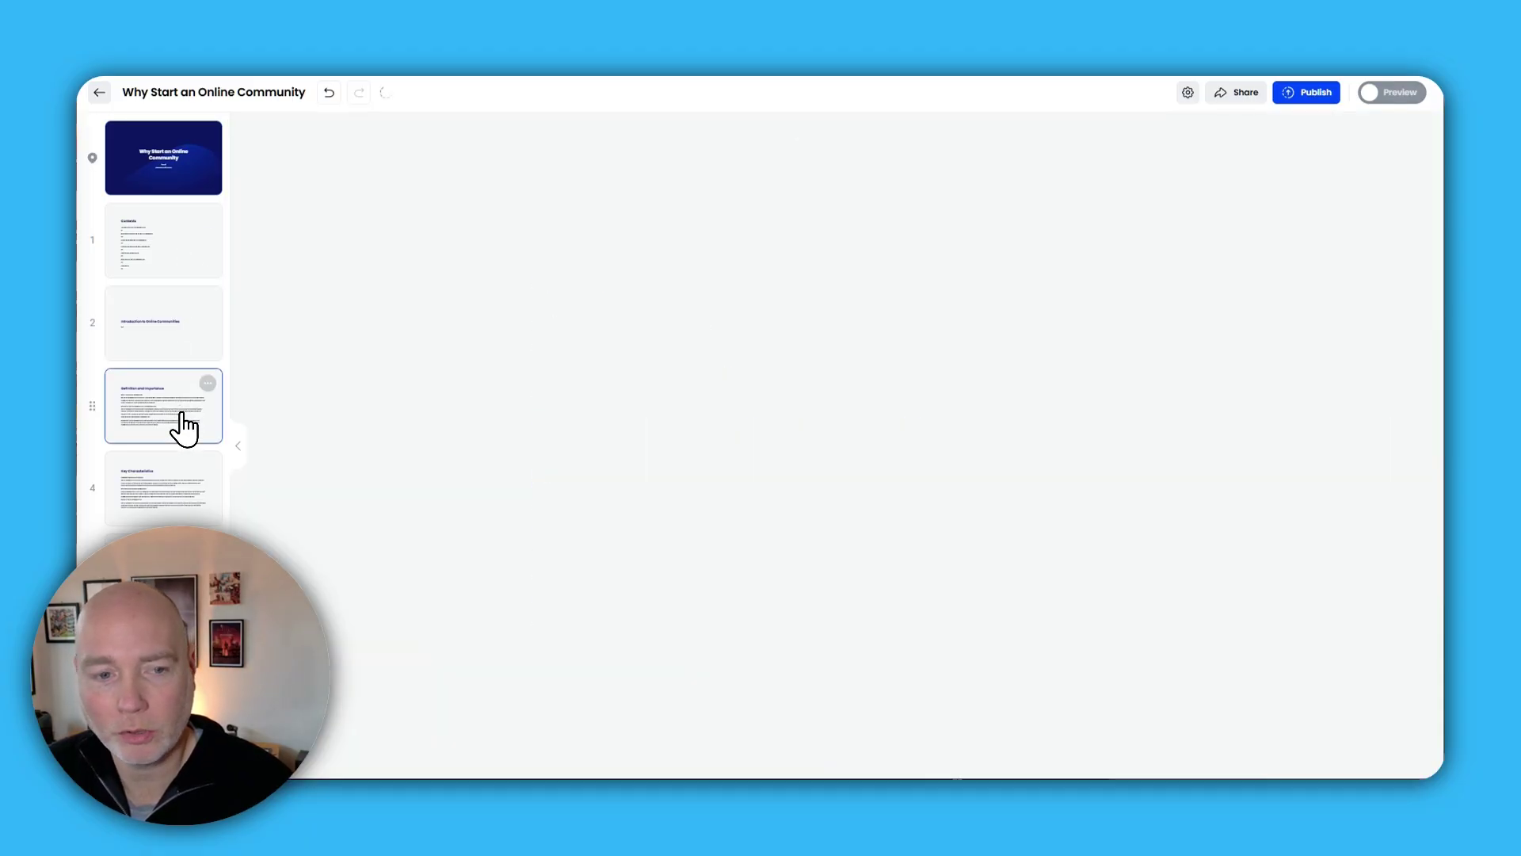
left_click(184, 518)
left_click(183, 569)
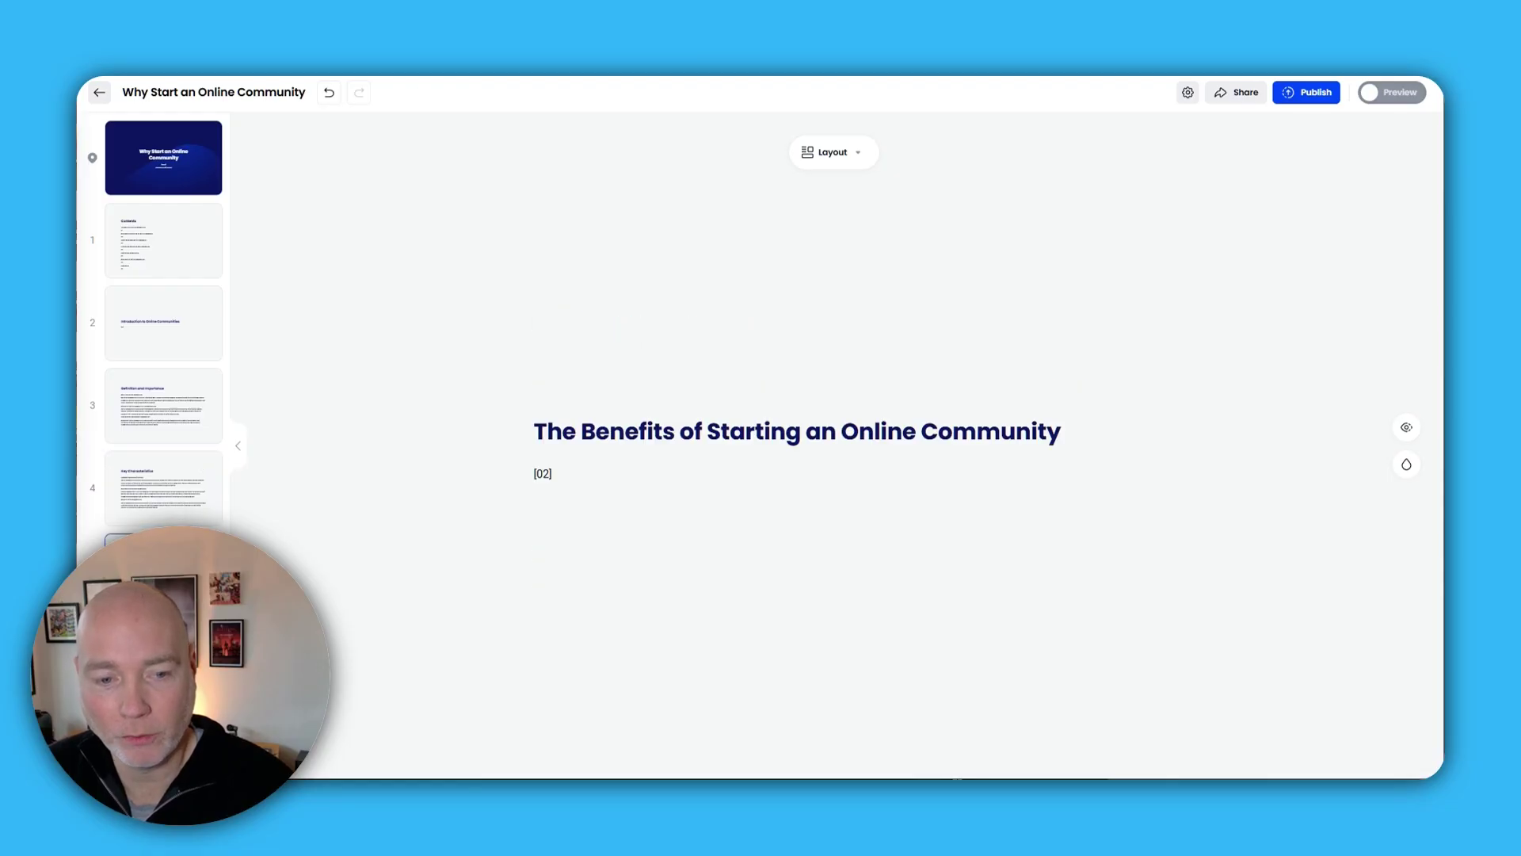
scroll(183, 554, "down", 2)
left_click(166, 520)
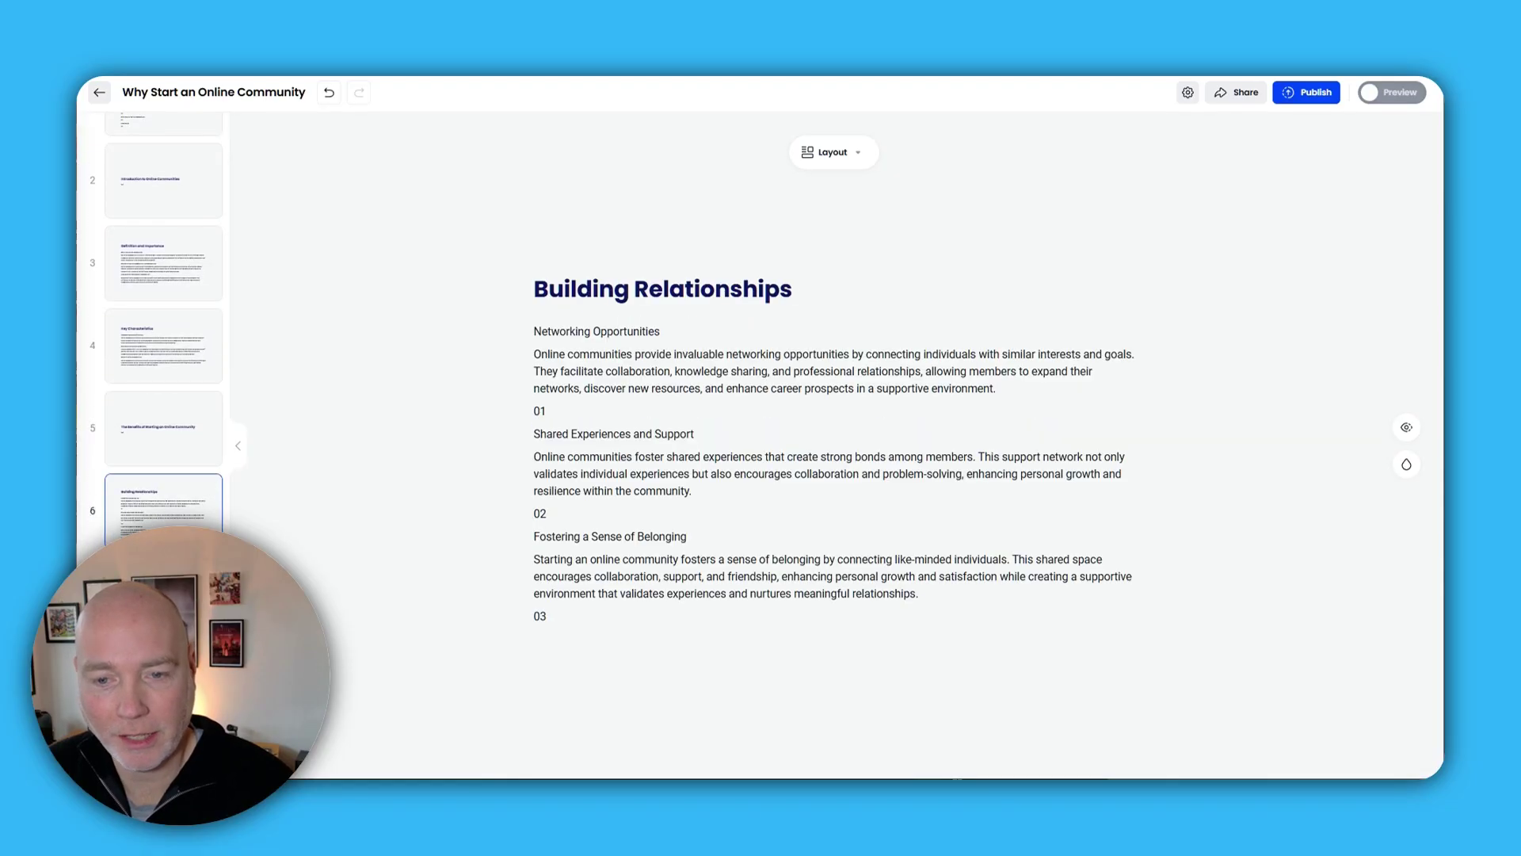
left_click(163, 578)
scroll(163, 566, "down", 4)
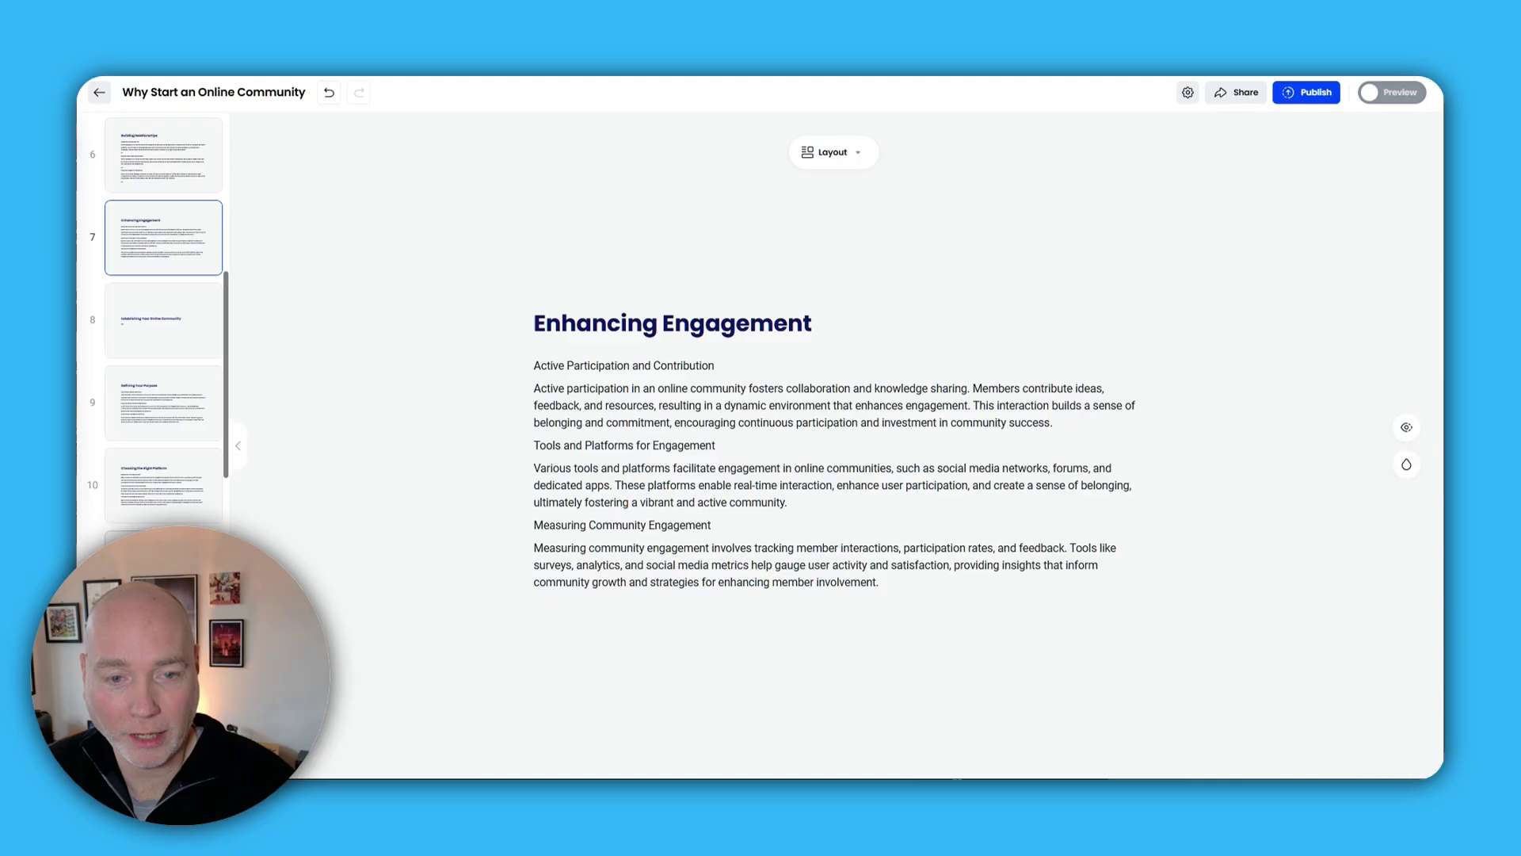
left_click(128, 424)
left_click(136, 489)
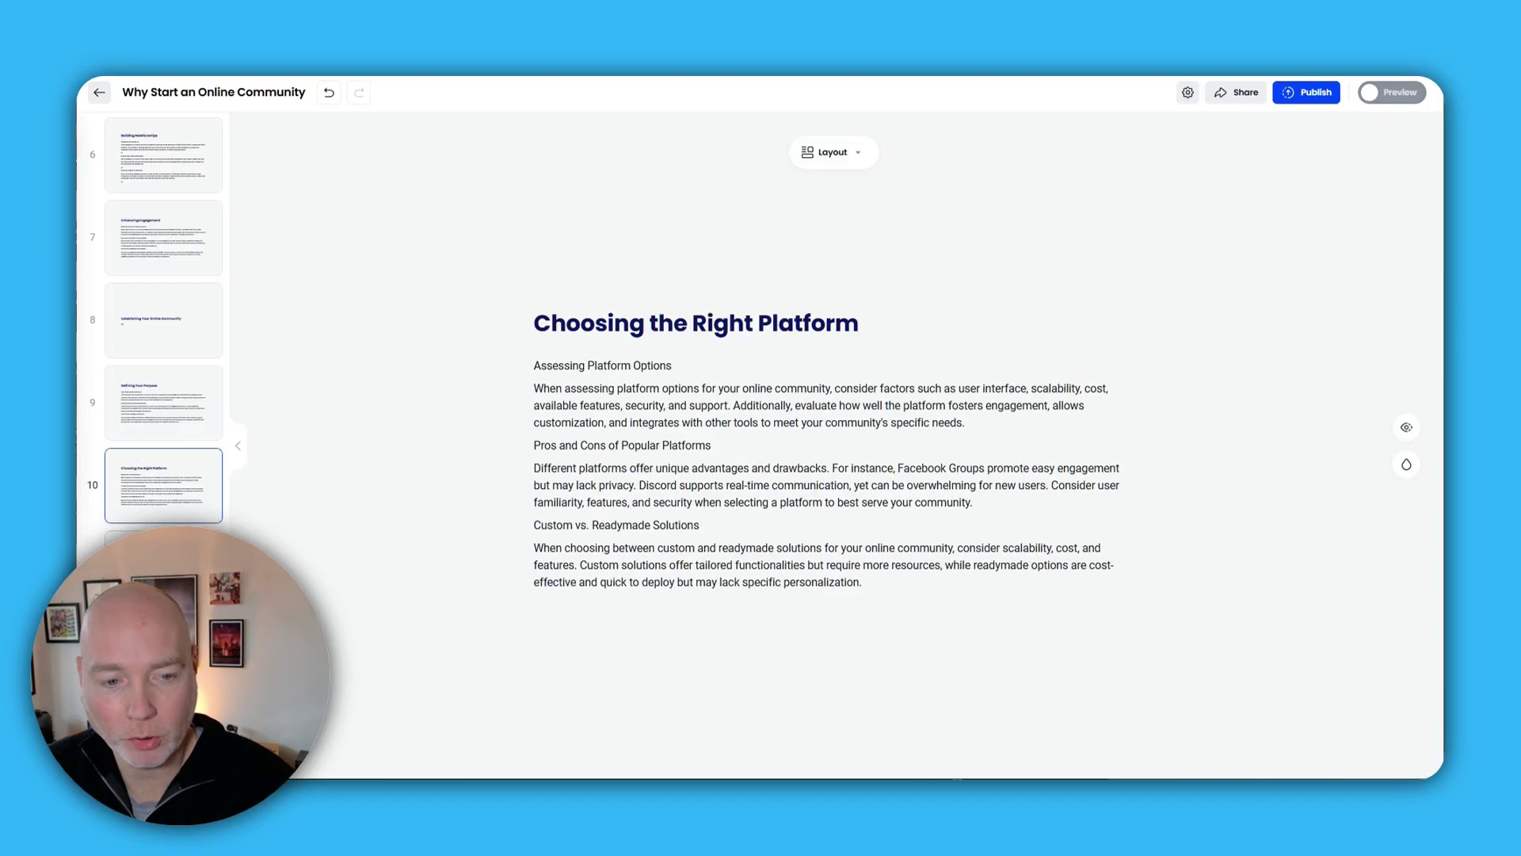
left_click(147, 567)
left_click(146, 648)
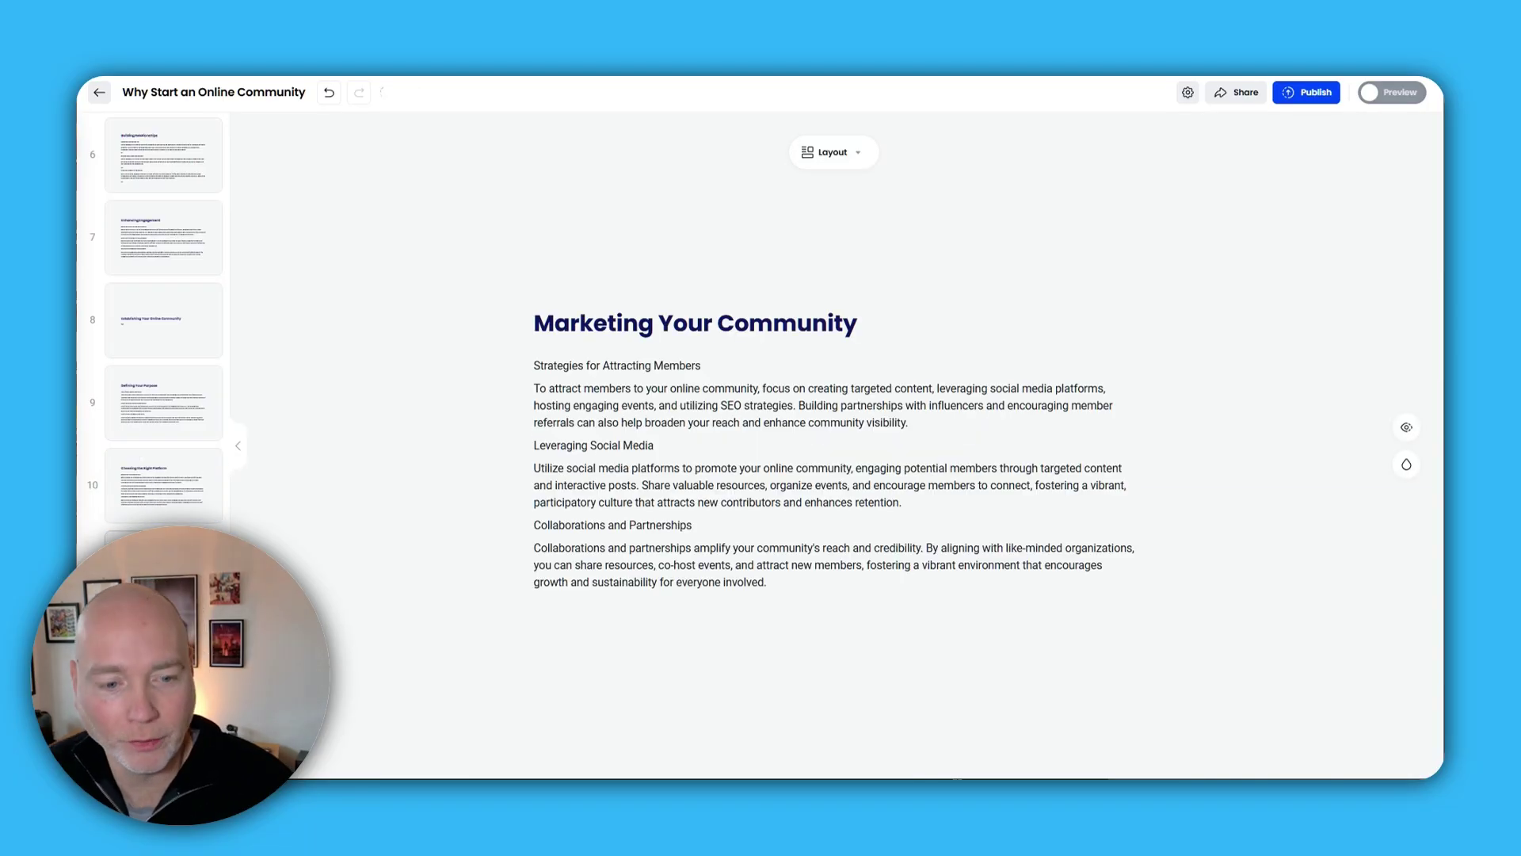
scroll(158, 468, "down", 3)
left_click(160, 511)
left_click(160, 598)
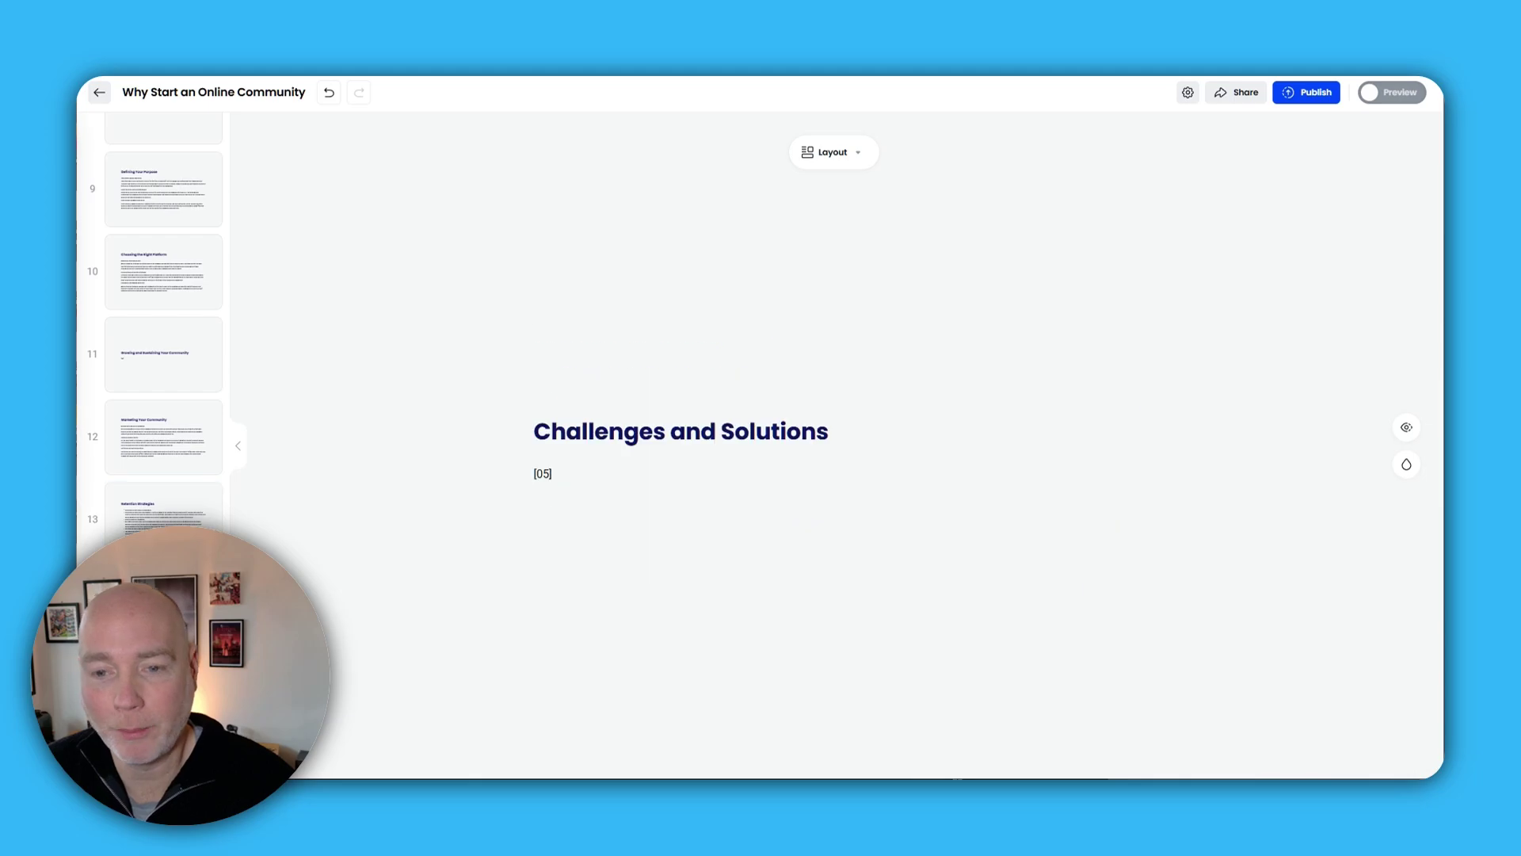
left_click(162, 548)
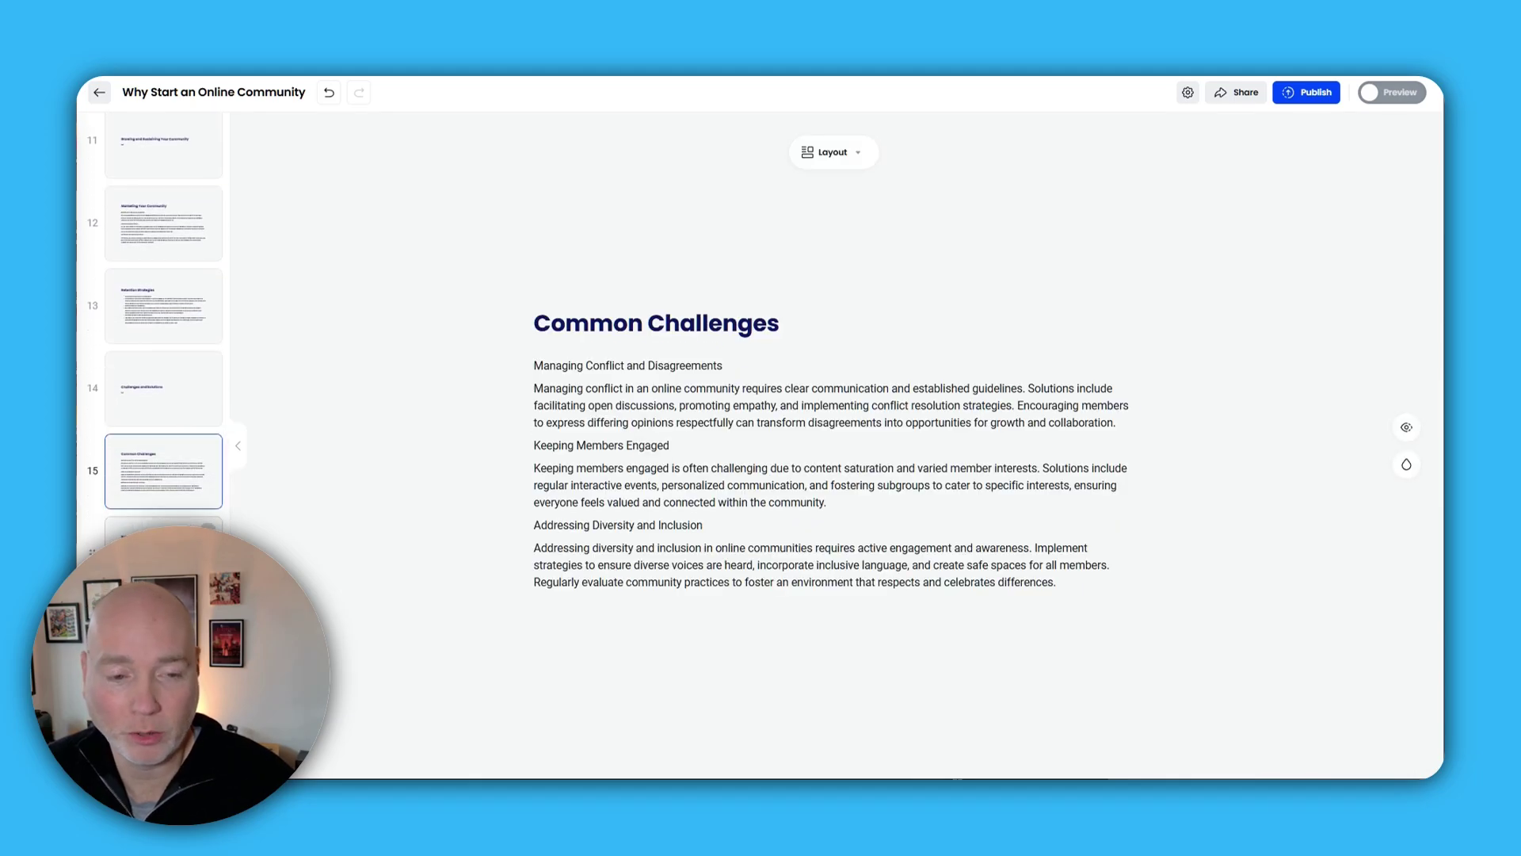
left_click(163, 553)
left_click(163, 633)
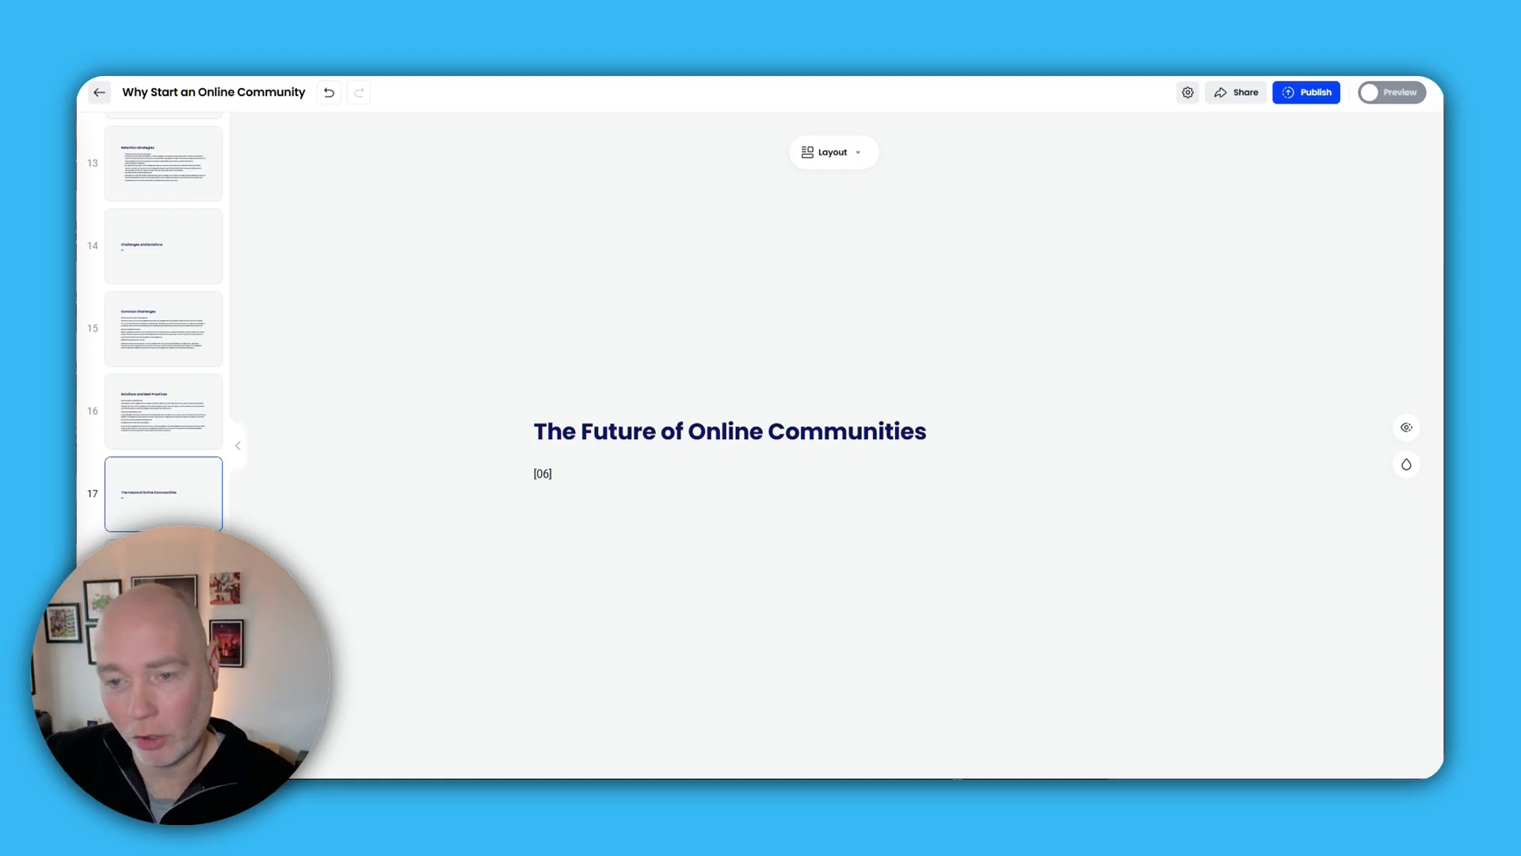
left_click(164, 576)
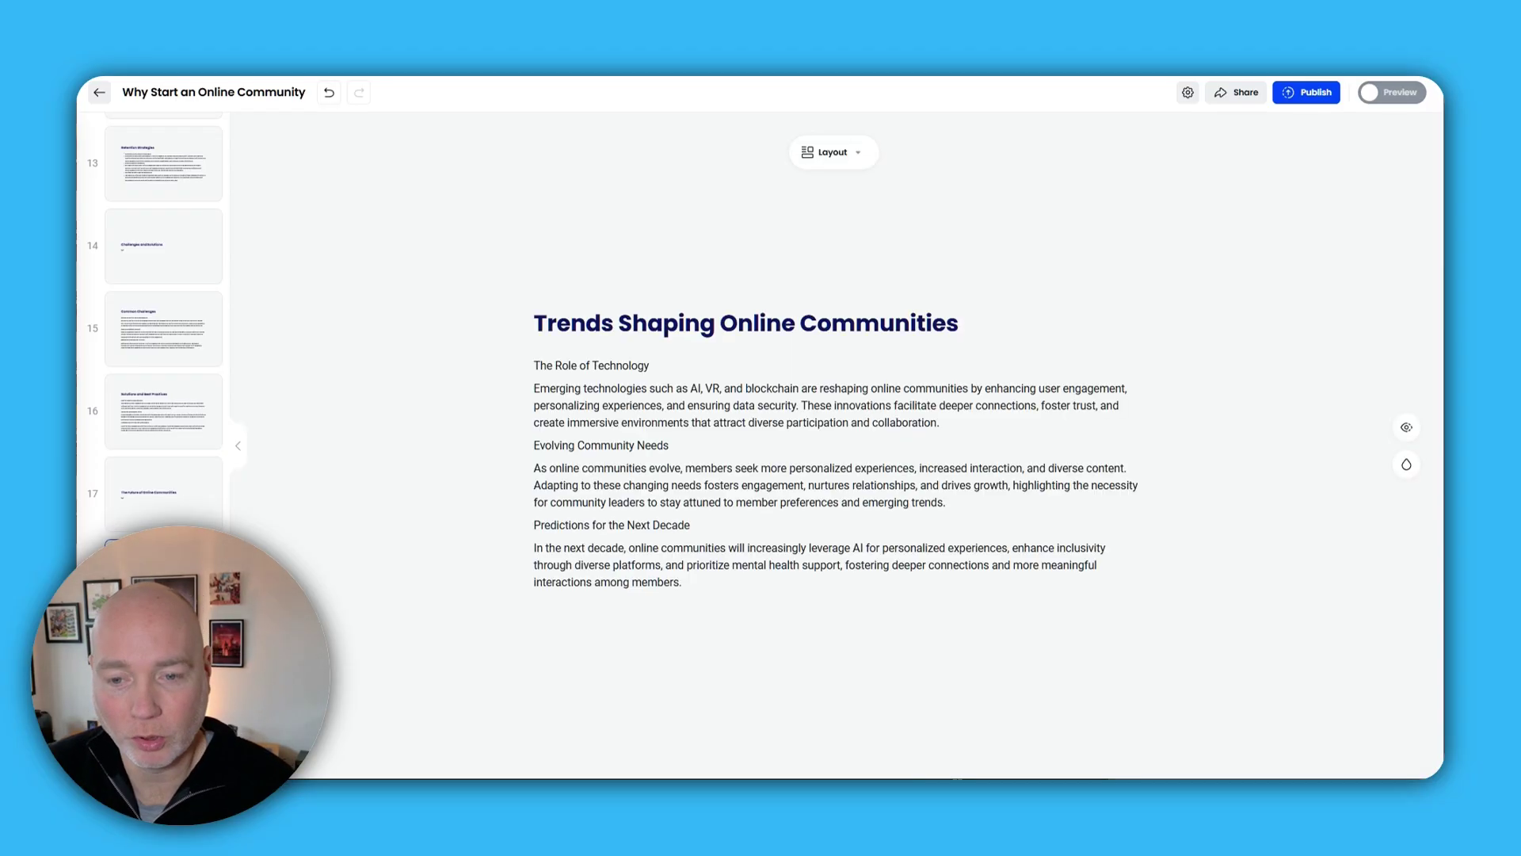
scroll(164, 575, "down", 4)
left_click(163, 526)
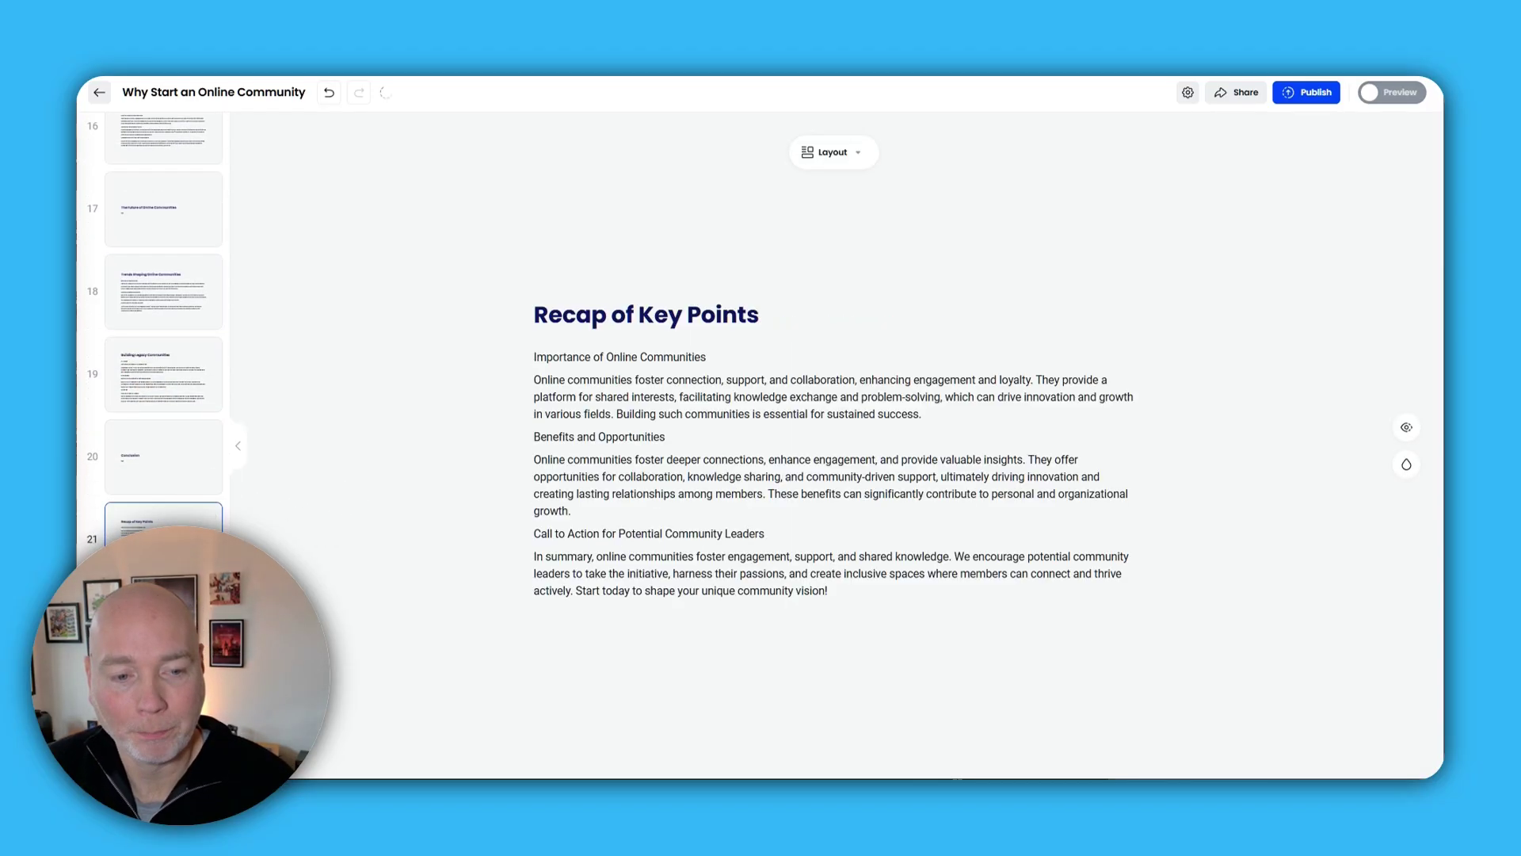
left_click(164, 618)
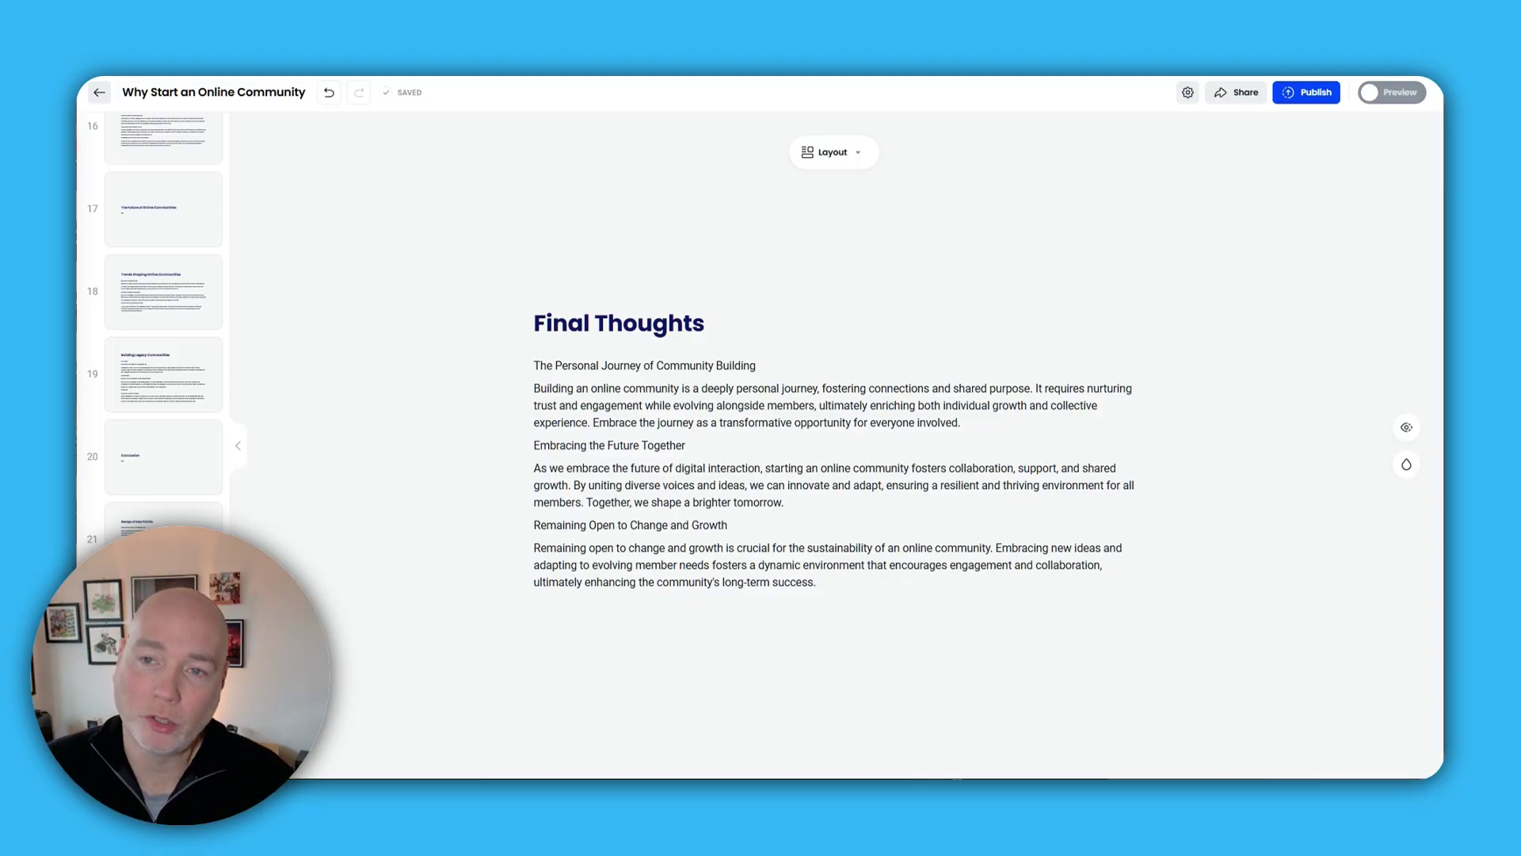
scroll(163, 333, "down", 1)
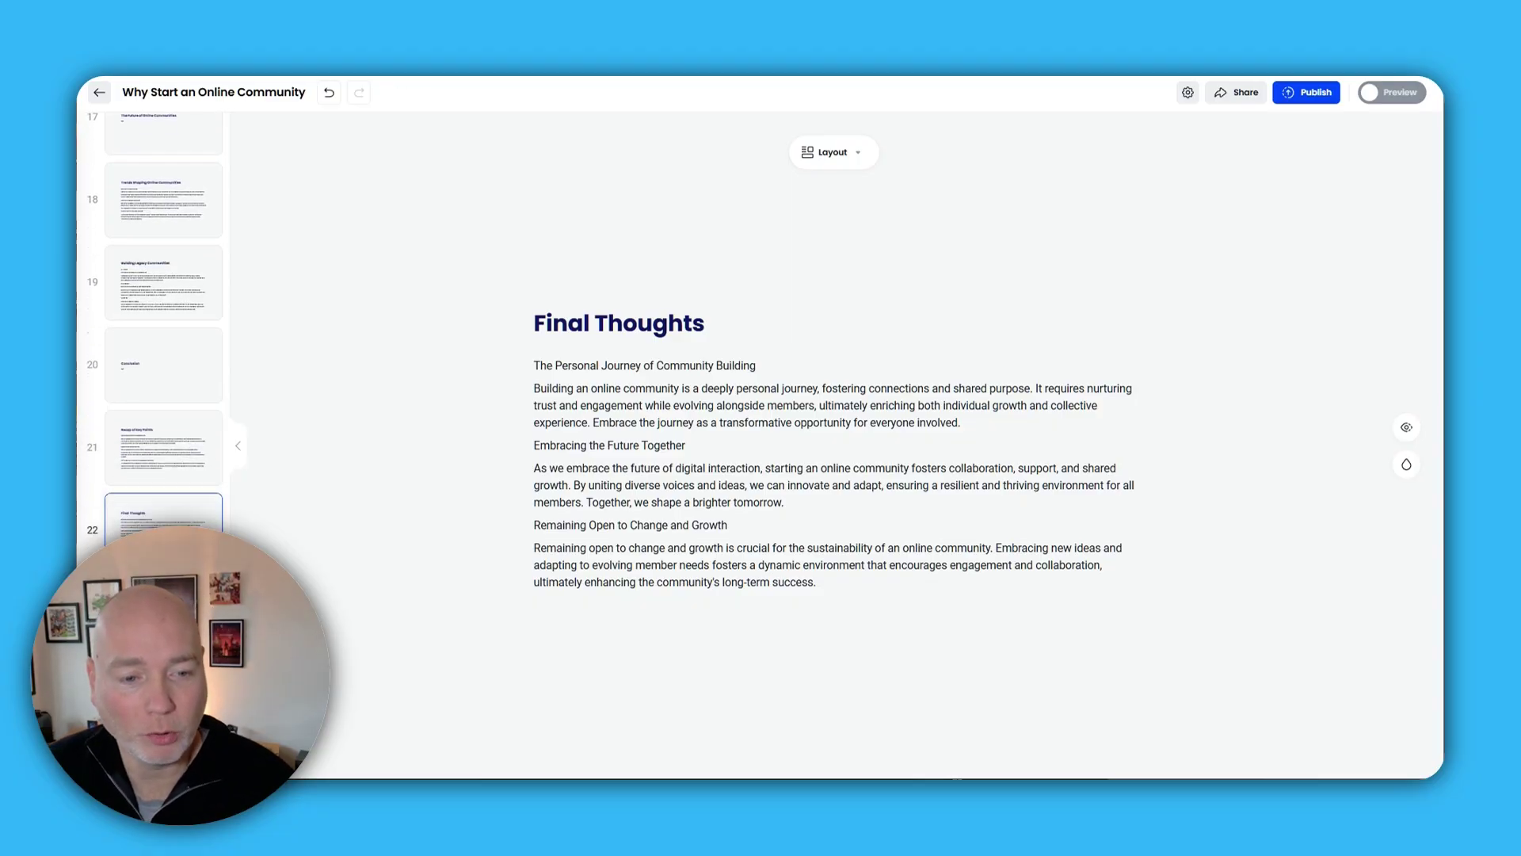
- Open the course "Who Are You Selling To? Pinpointing Your Ideal Client" and review its first four screens, including the "Stop Wasting Time & Money" item
left_click(94, 97)
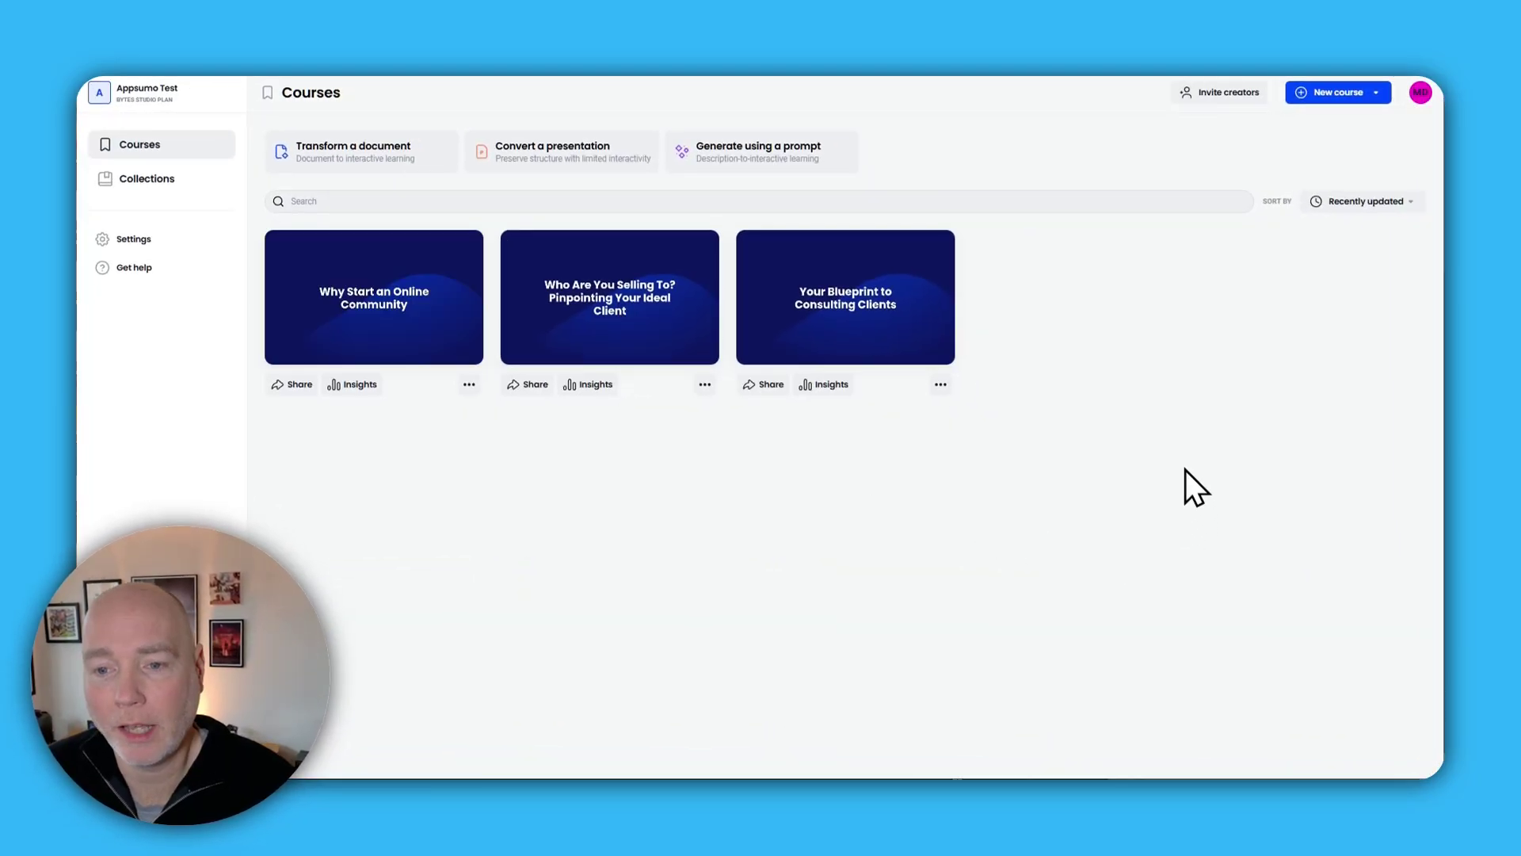
left_click(618, 315)
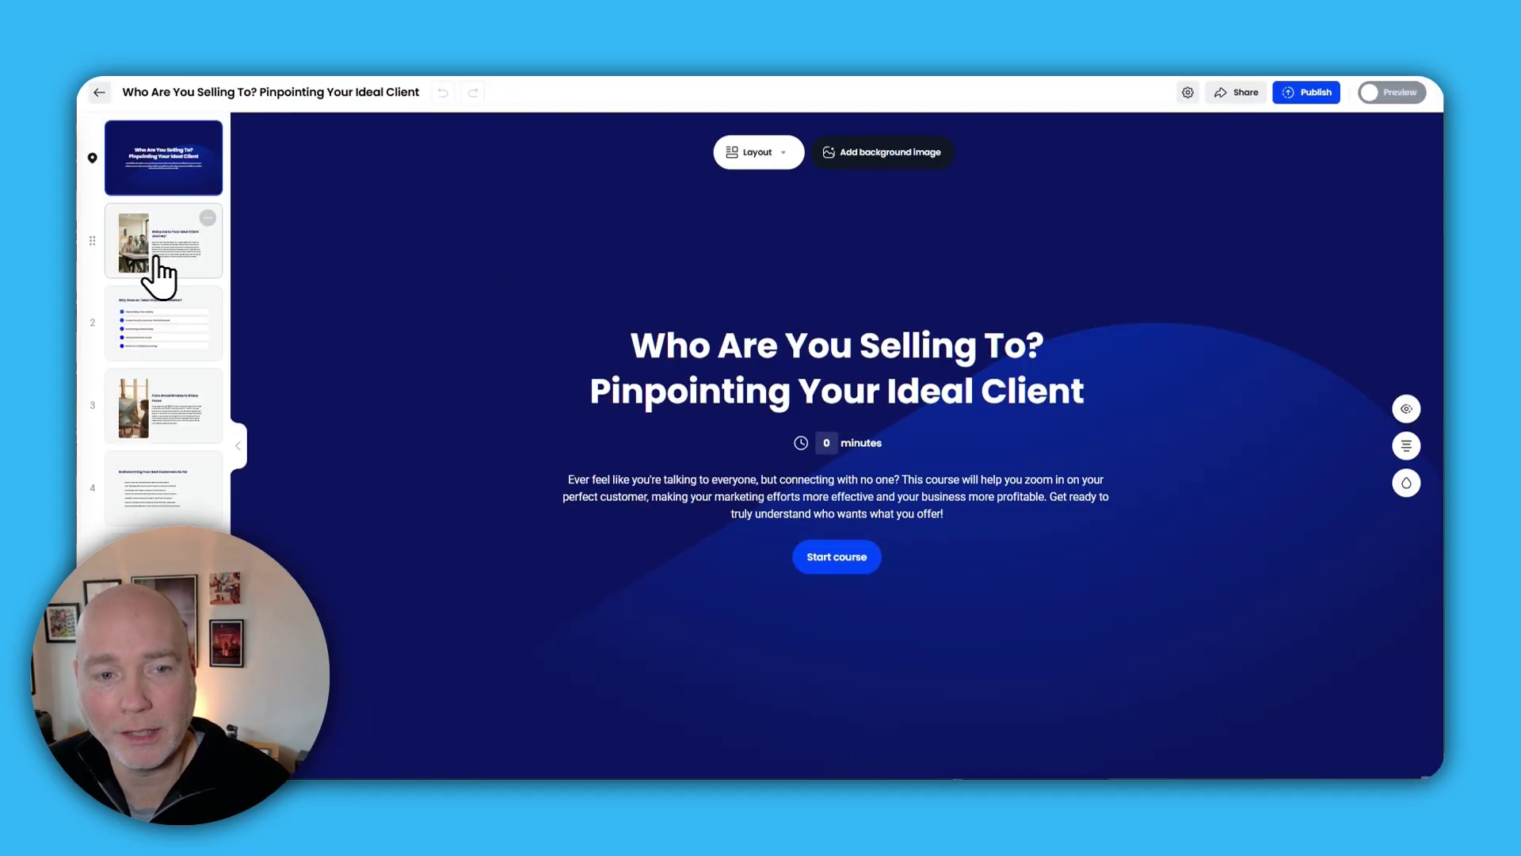
left_click(187, 263)
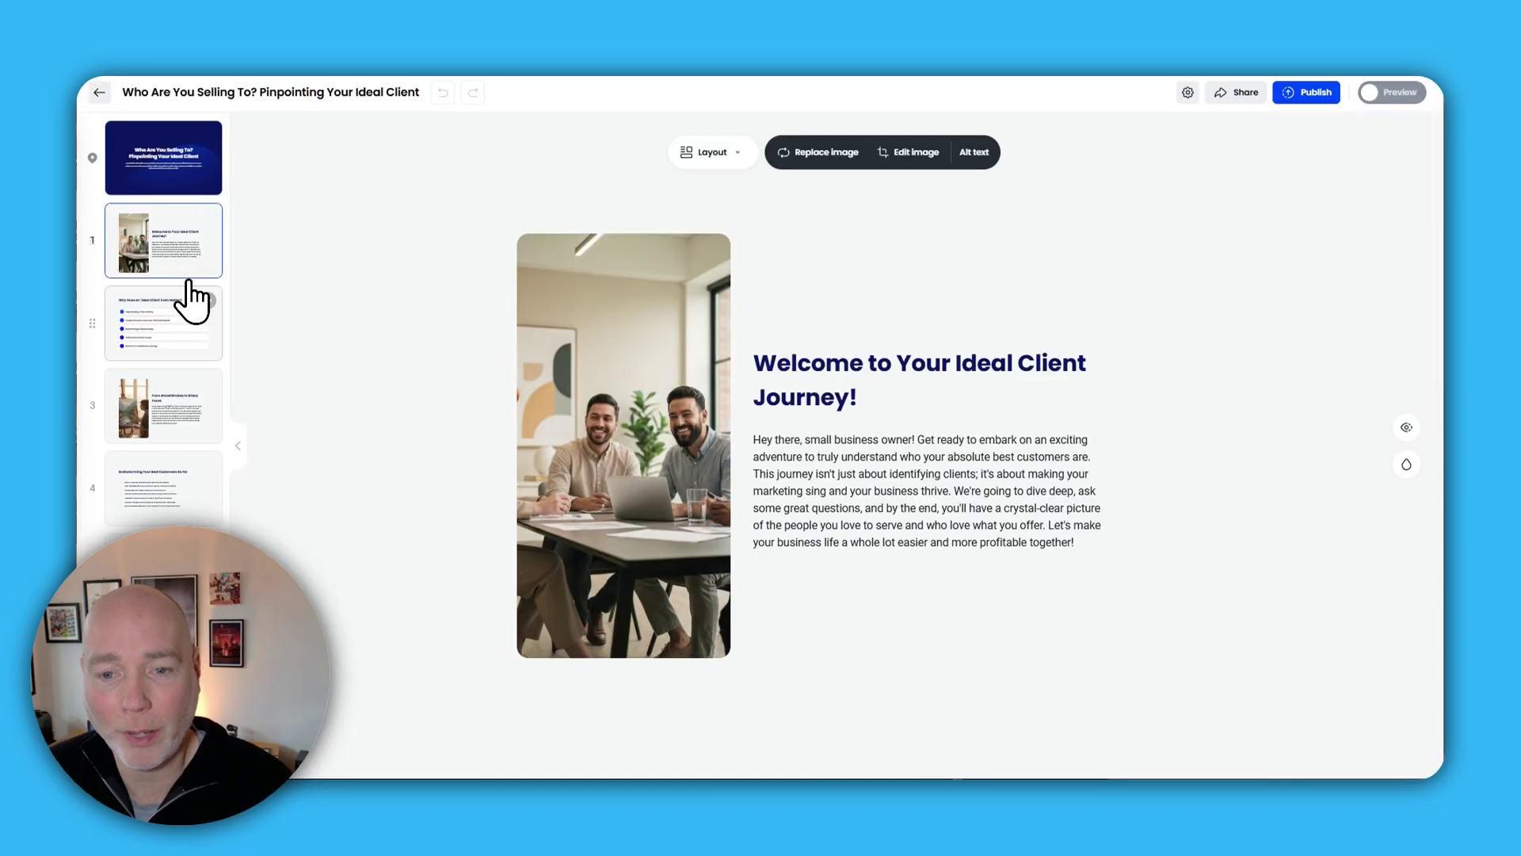
left_click(178, 331)
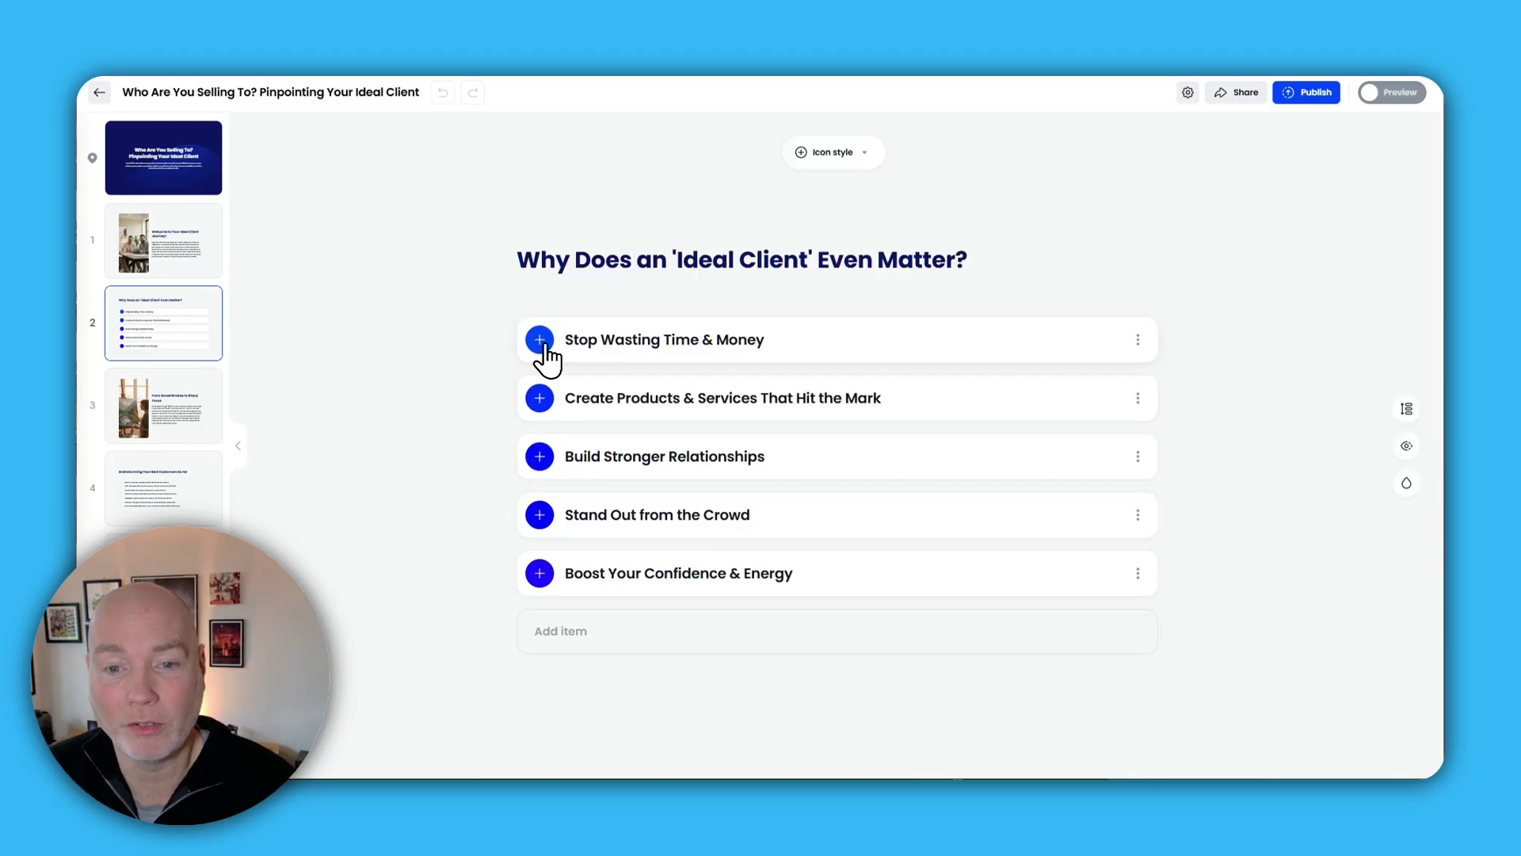
left_click(539, 348)
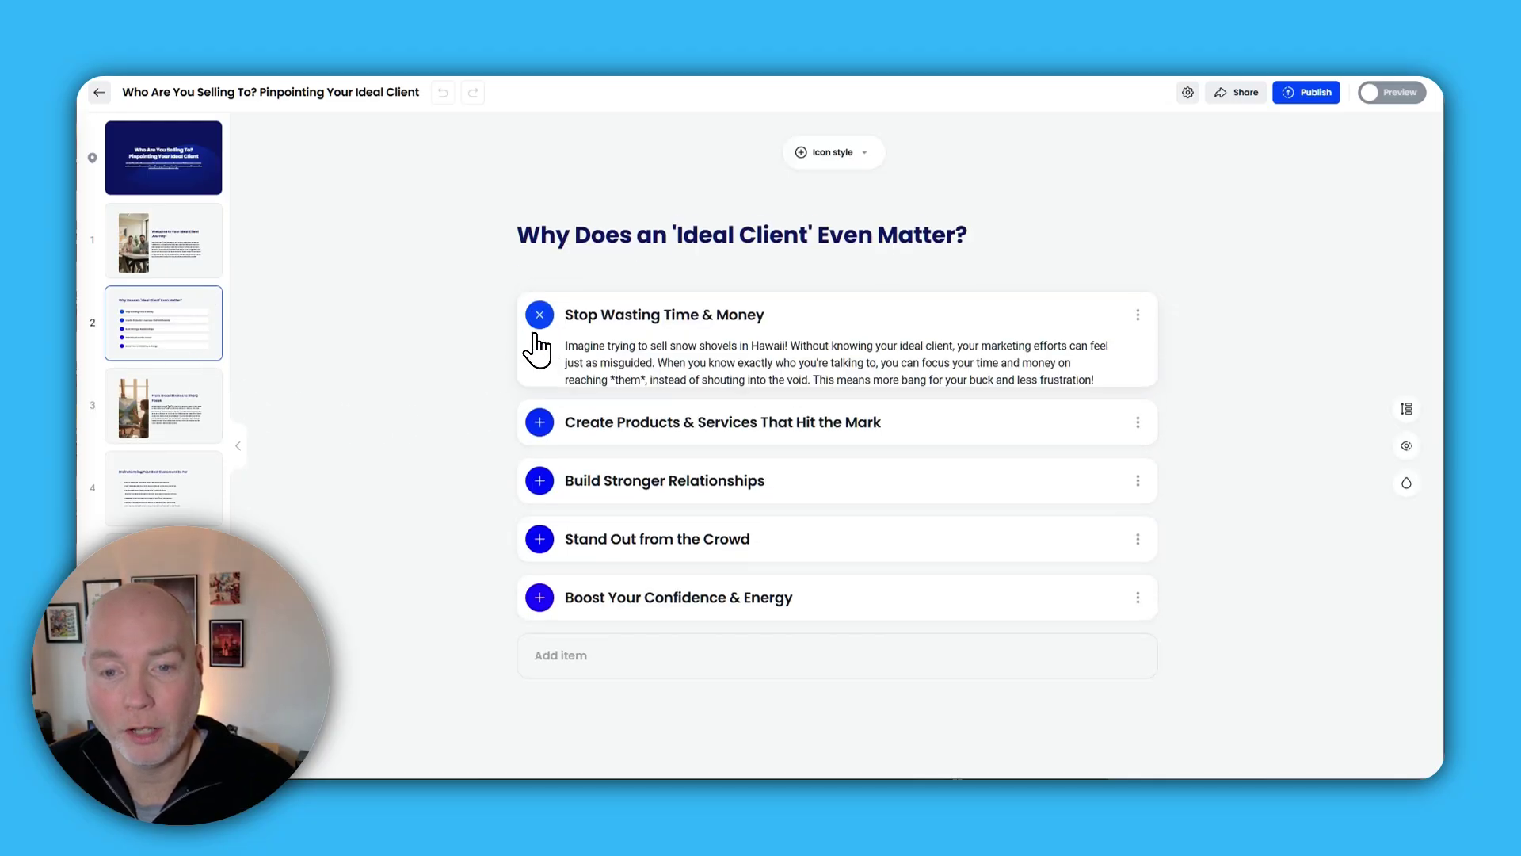
left_click(534, 324)
left_click(119, 405)
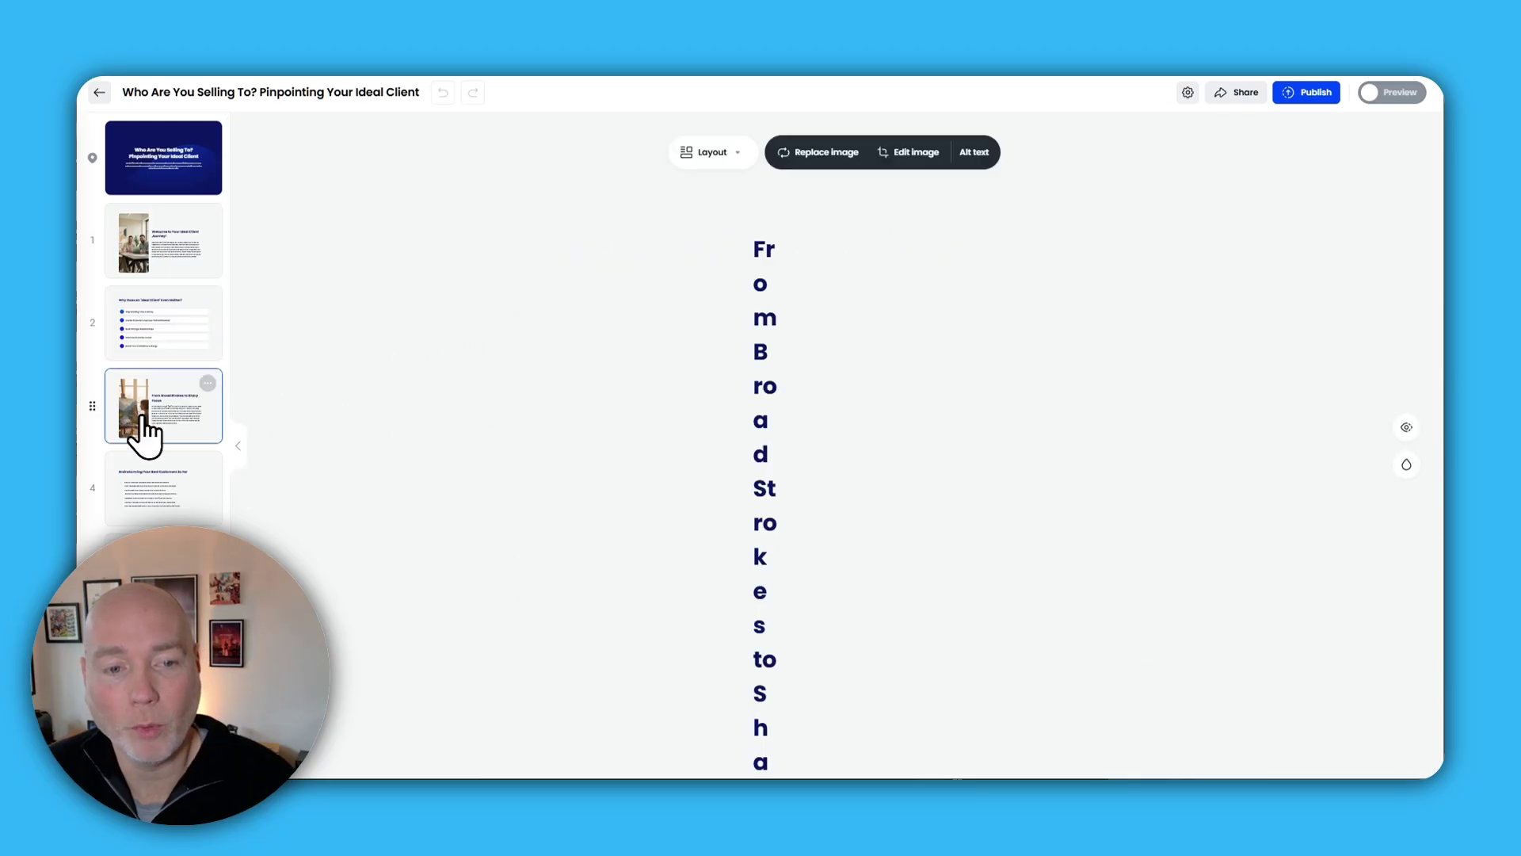
left_click(179, 504)
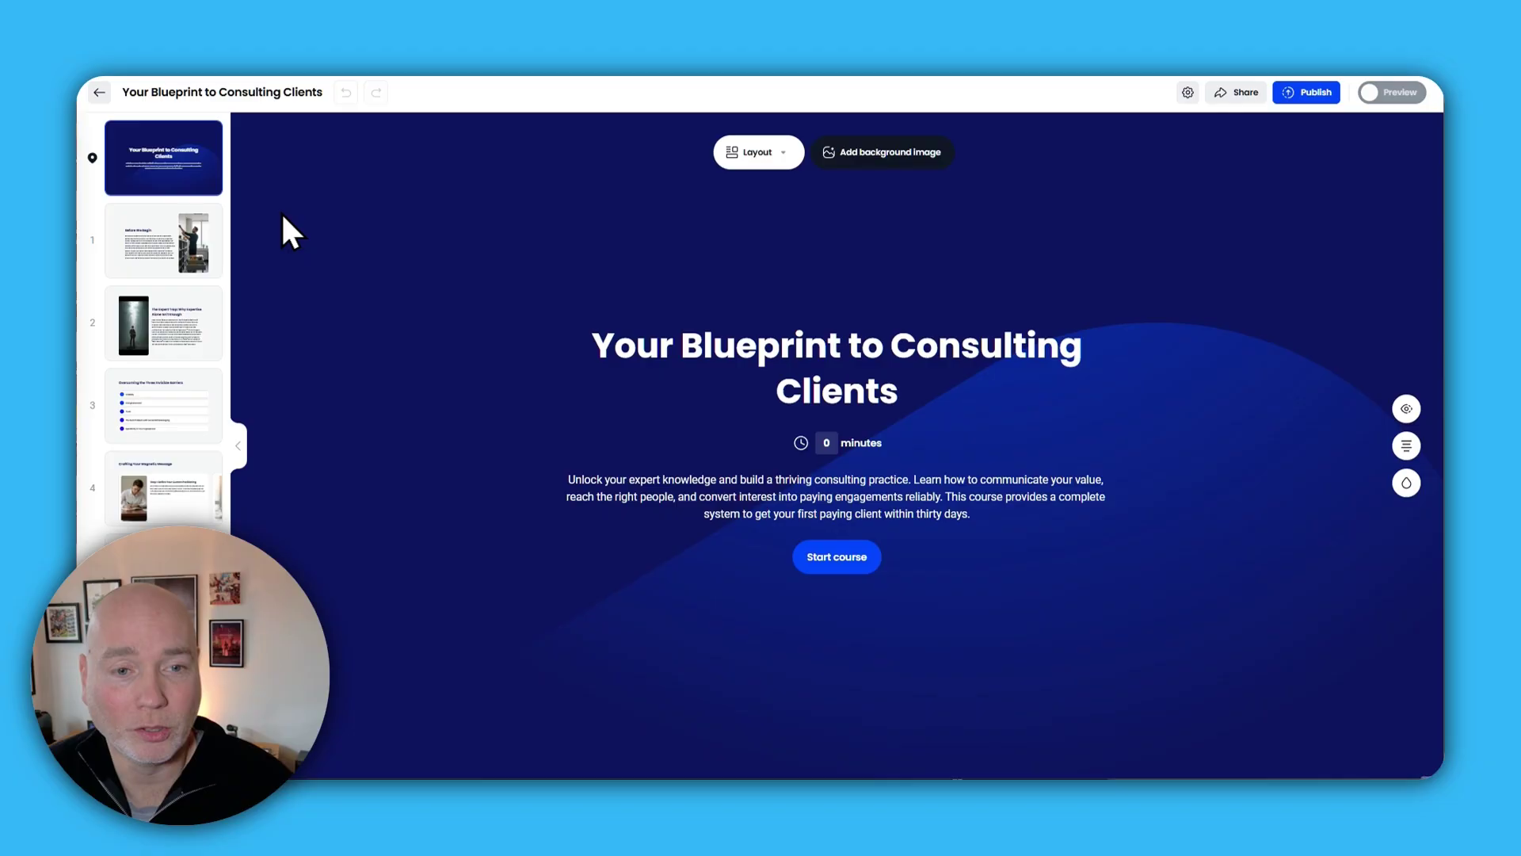
- Review the screens of the course "Your Blueprint to Consulting Clients" from "Before We Begin" through the knowledge quiz
left_click(159, 267)
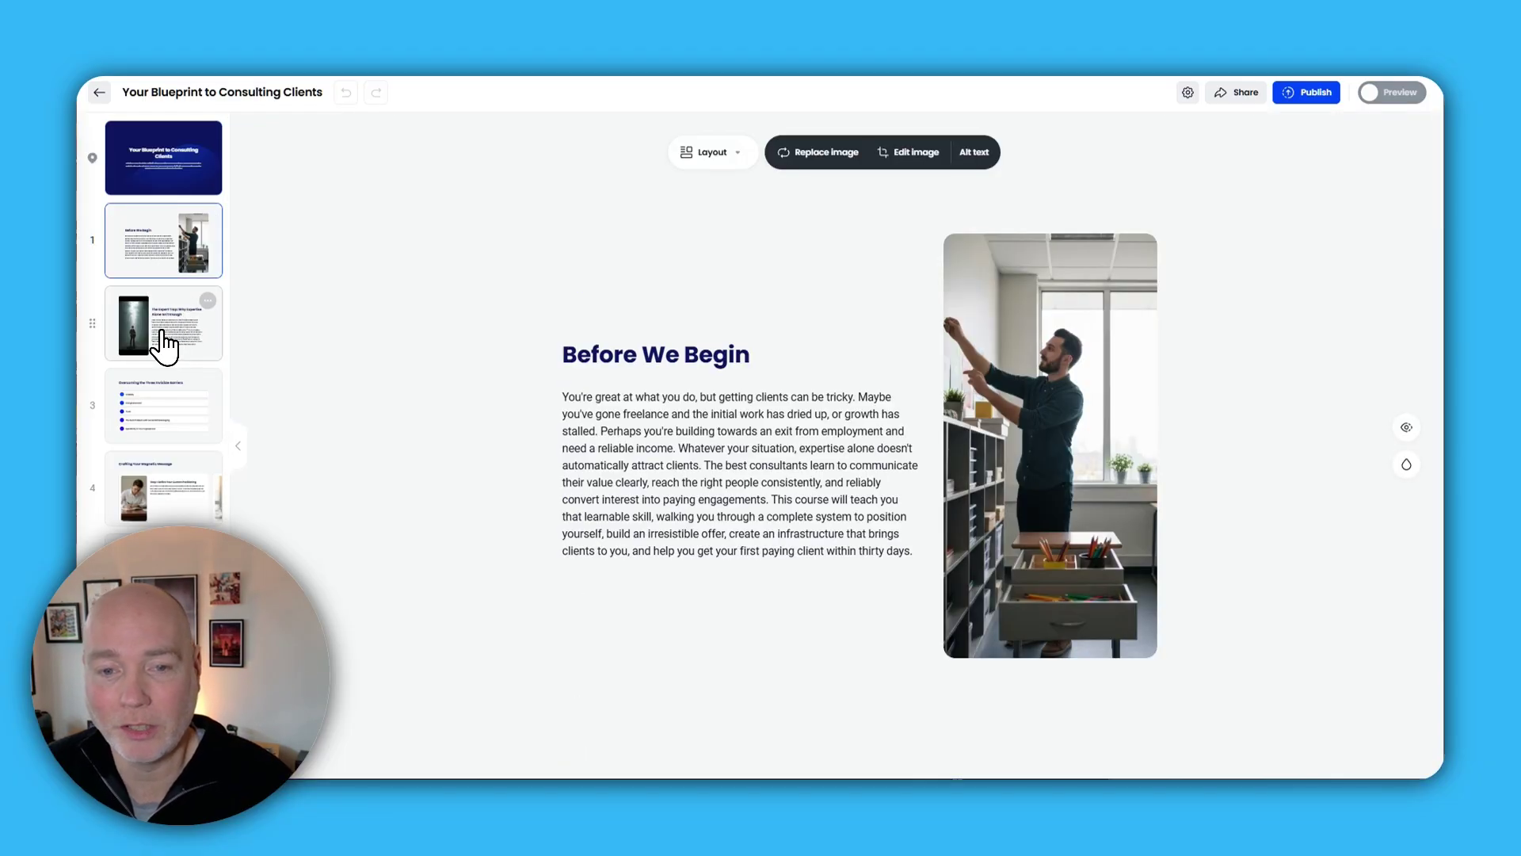
left_click(163, 342)
left_click(166, 434)
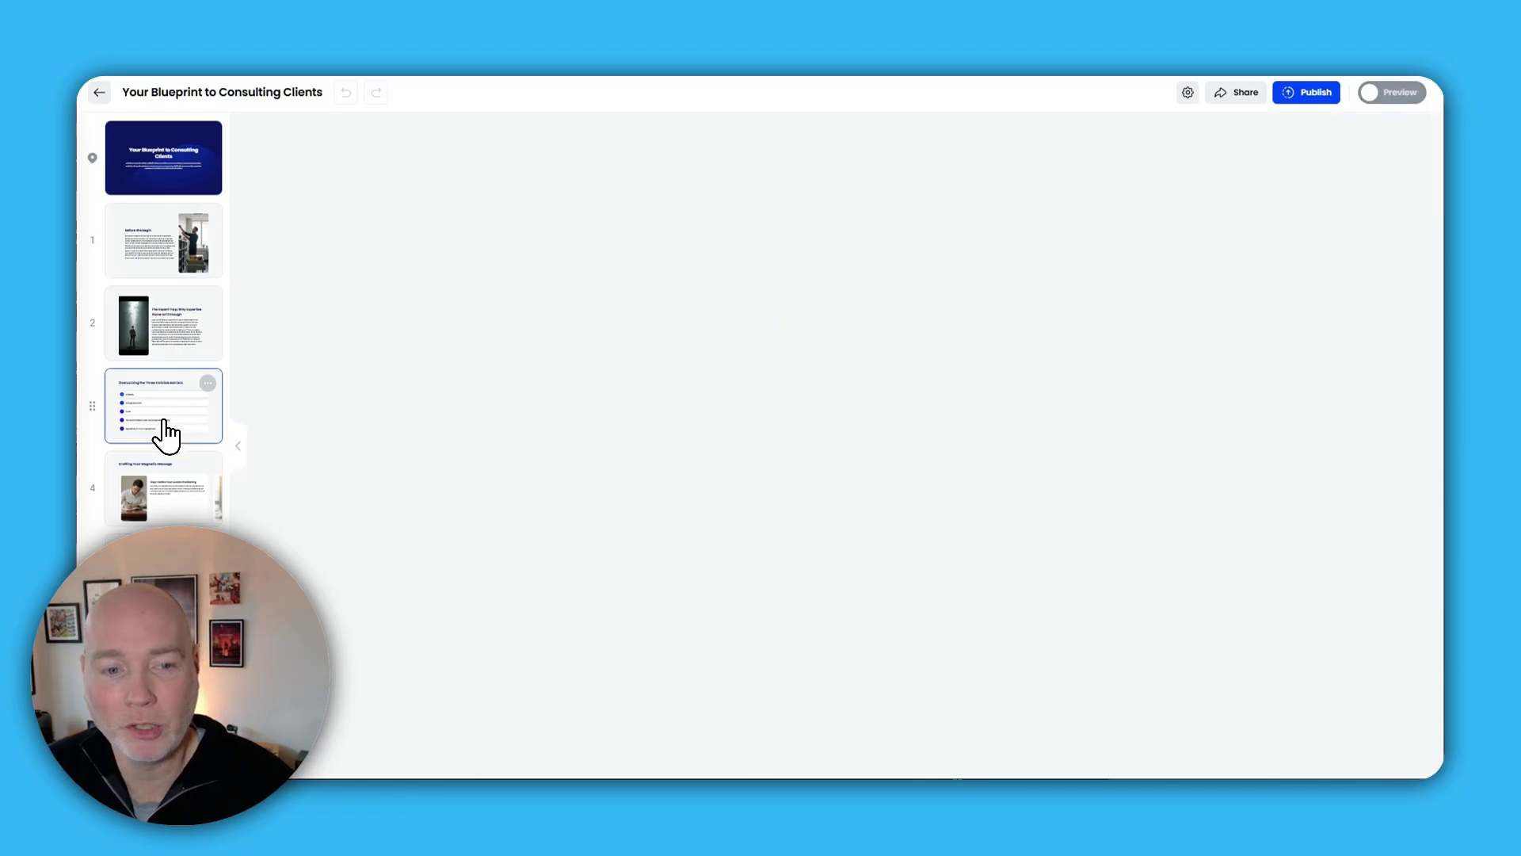
left_click(174, 487)
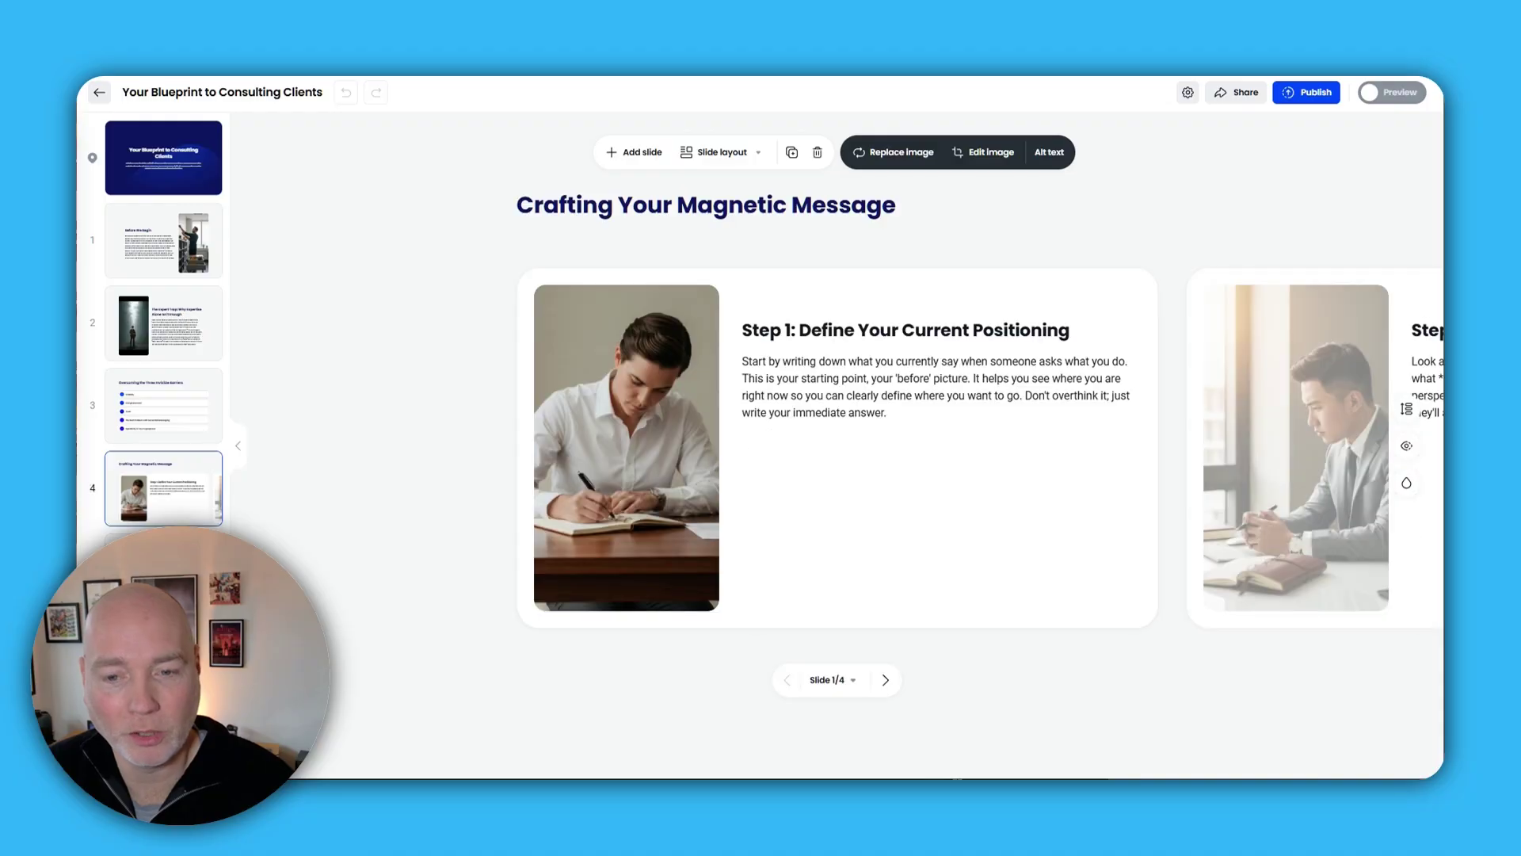
key("Down")
key("Down")
key("Down")
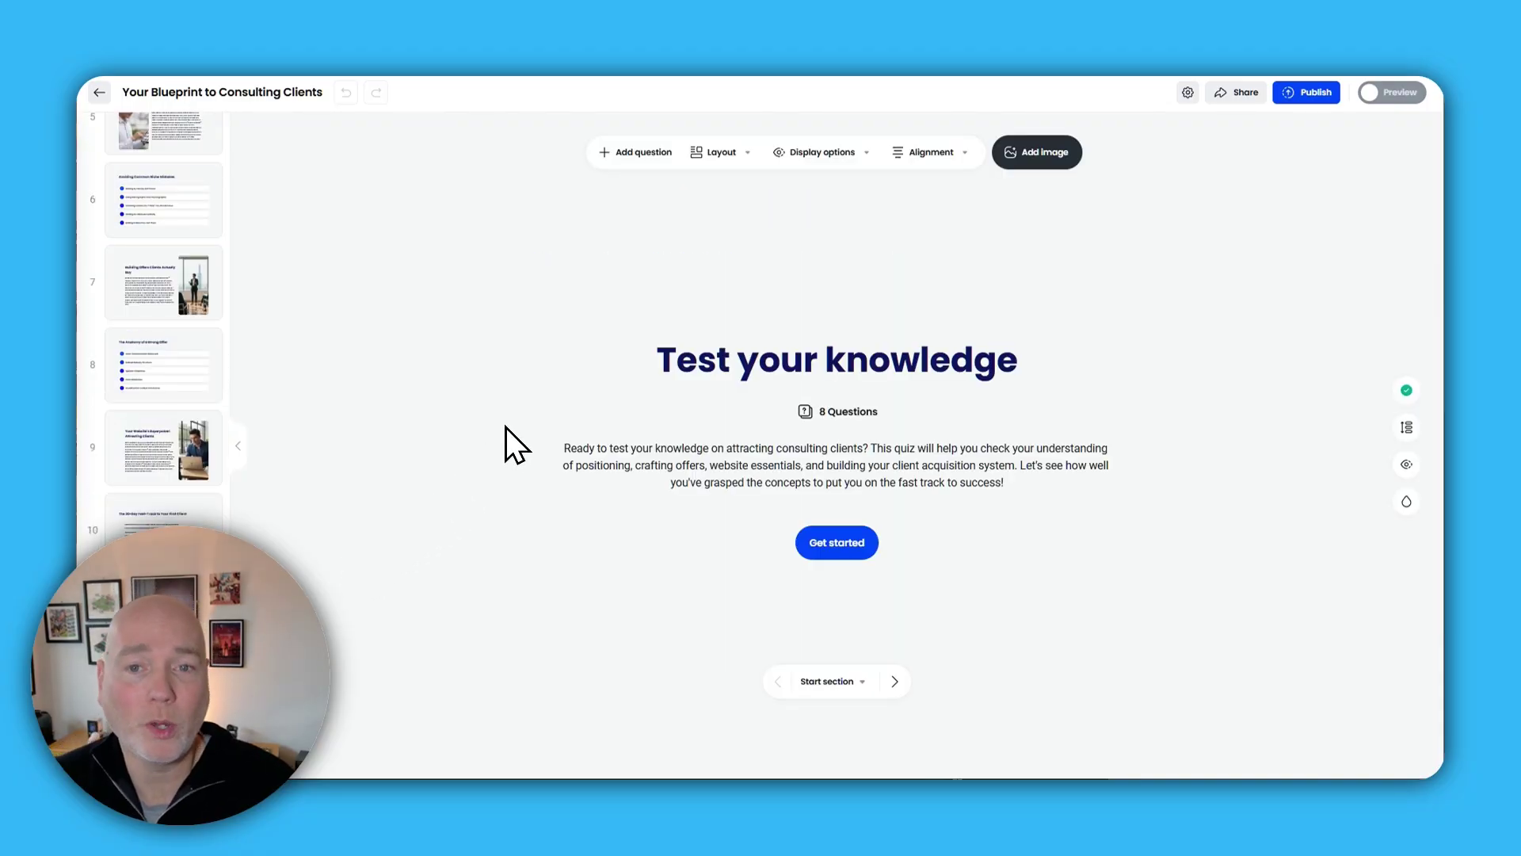
- Start generating a new course from a prompt and submit the description "Why start an online community"
left_click(99, 92)
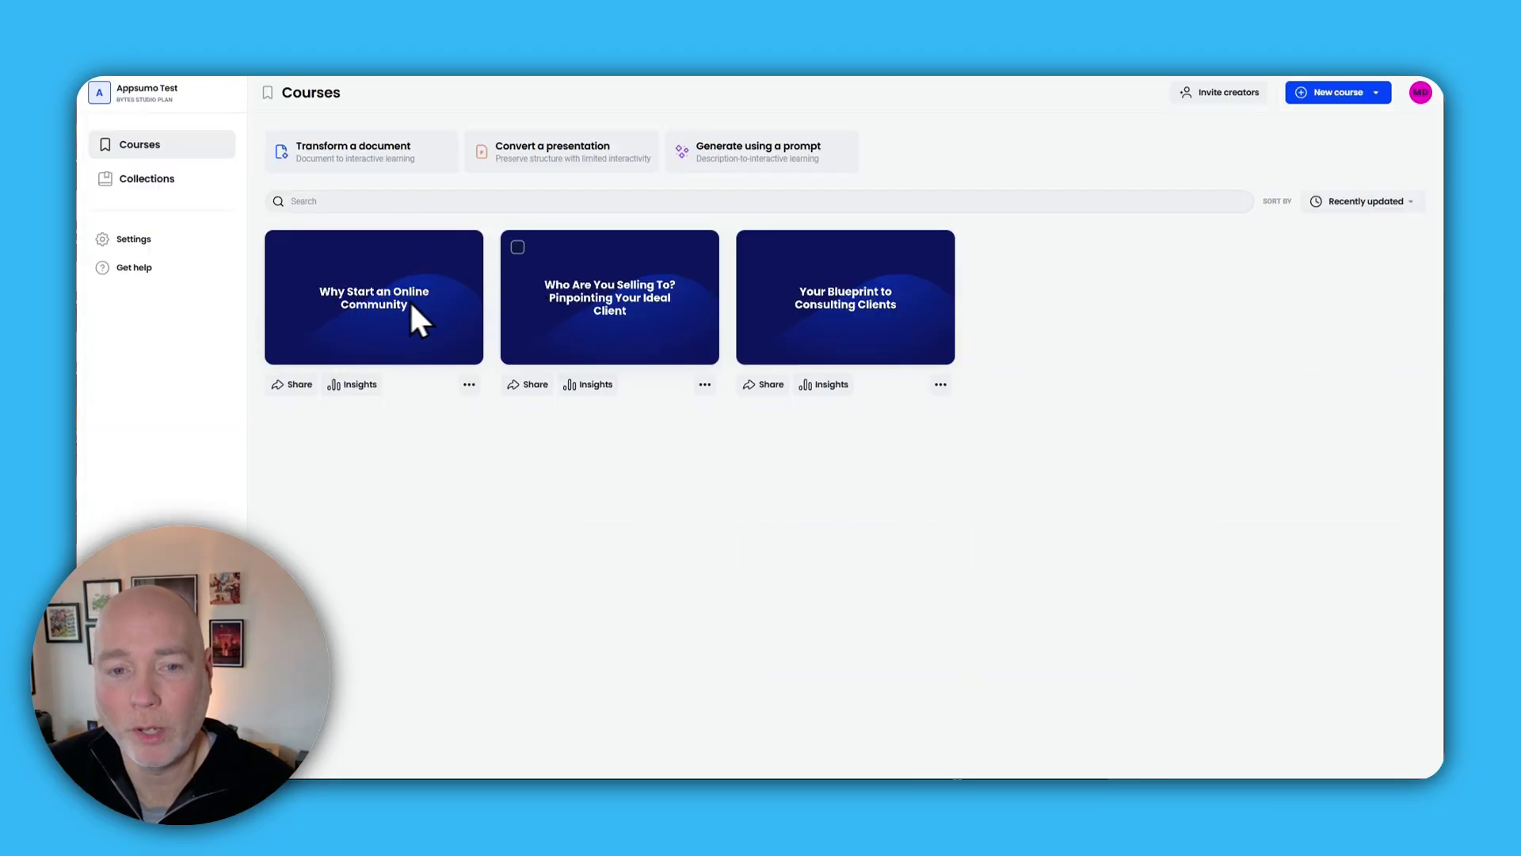
left_click(748, 162)
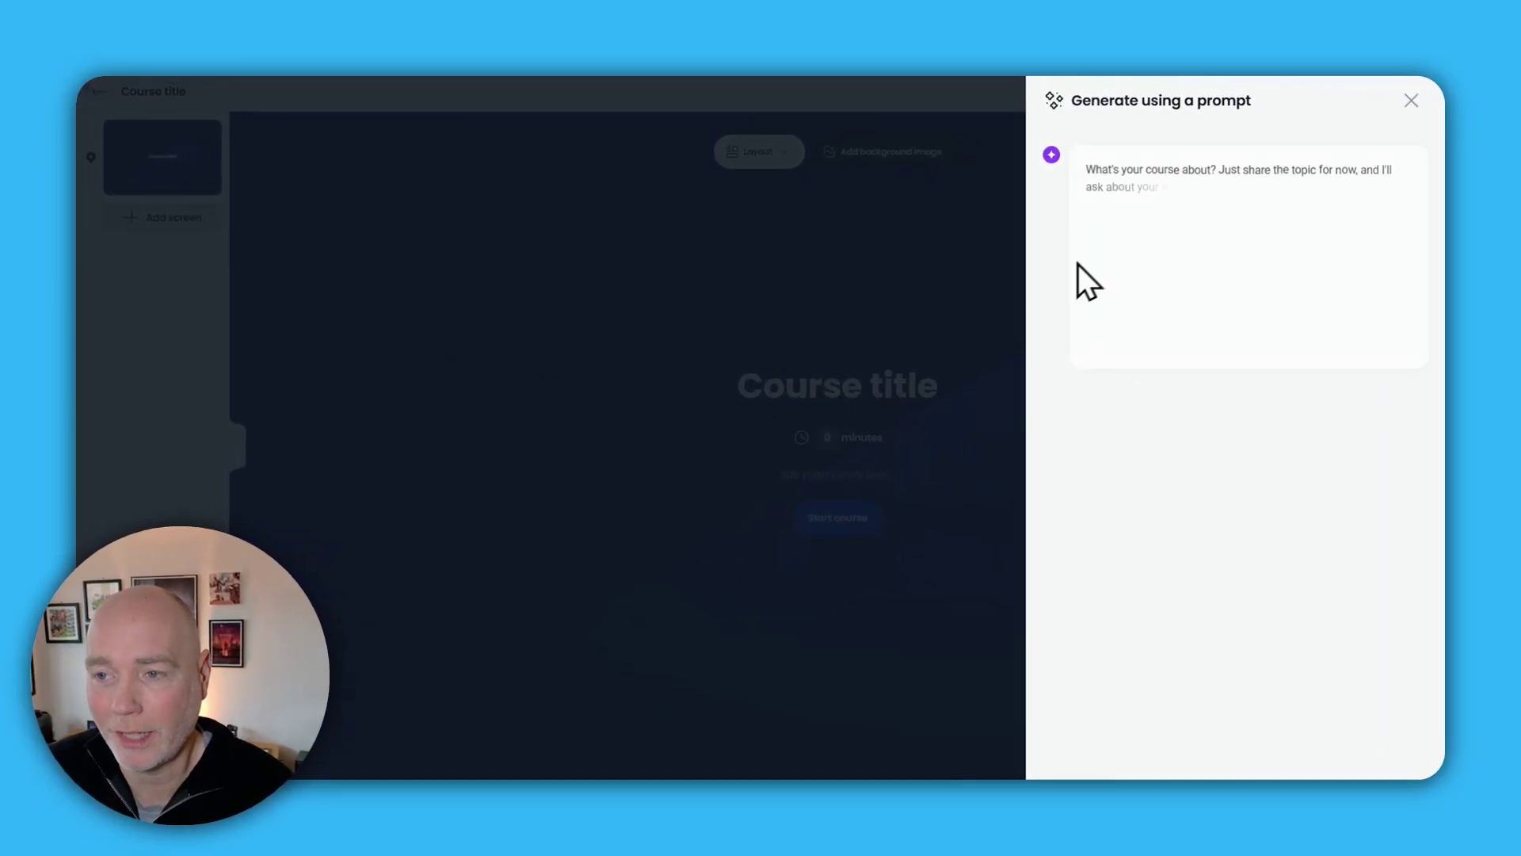
left_click(1148, 280)
type("Why start an online community")
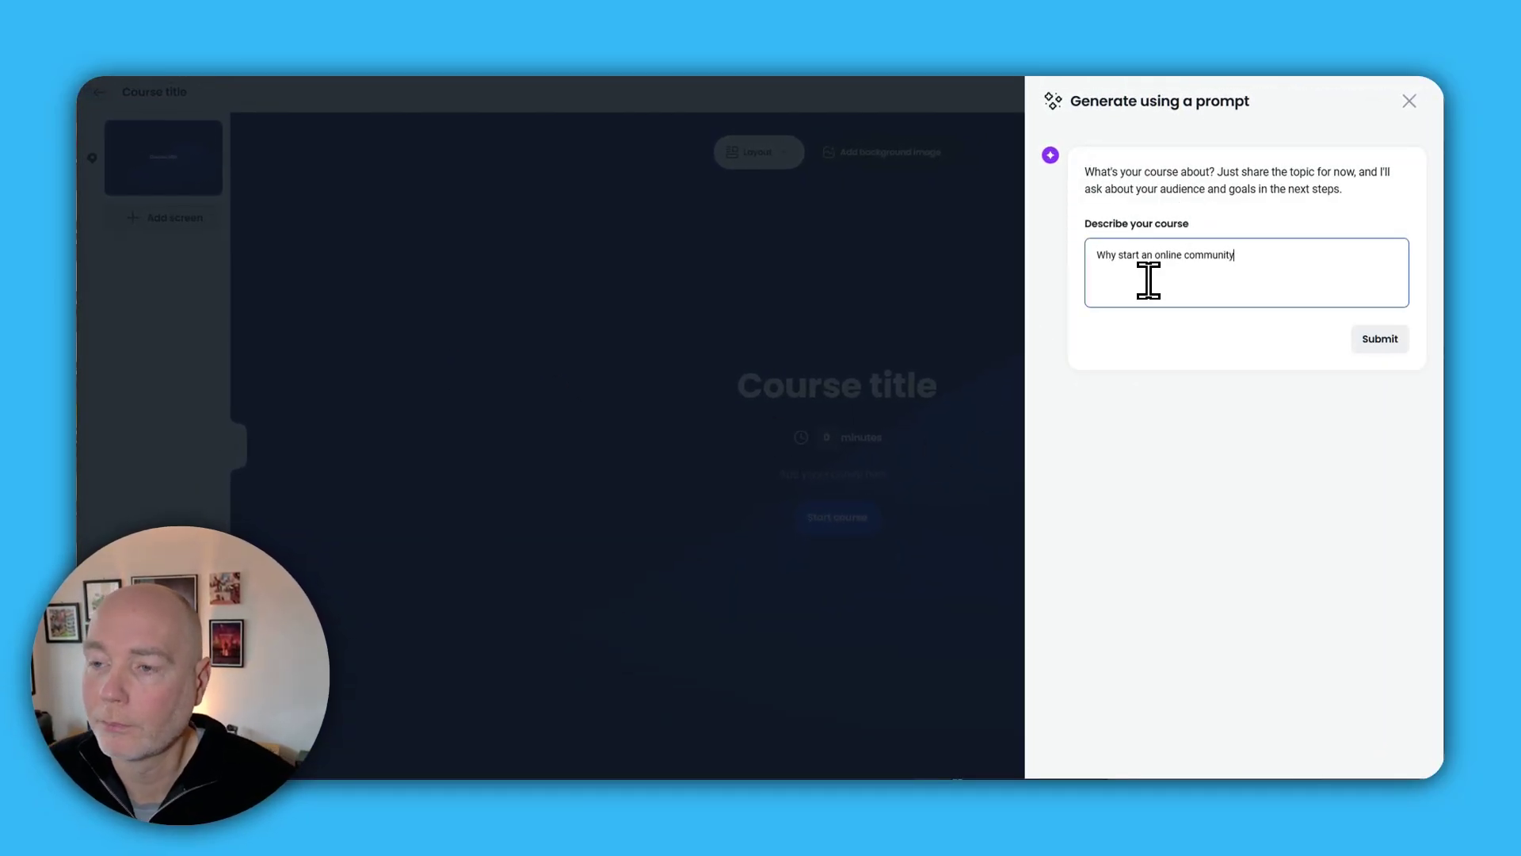
left_click(1380, 338)
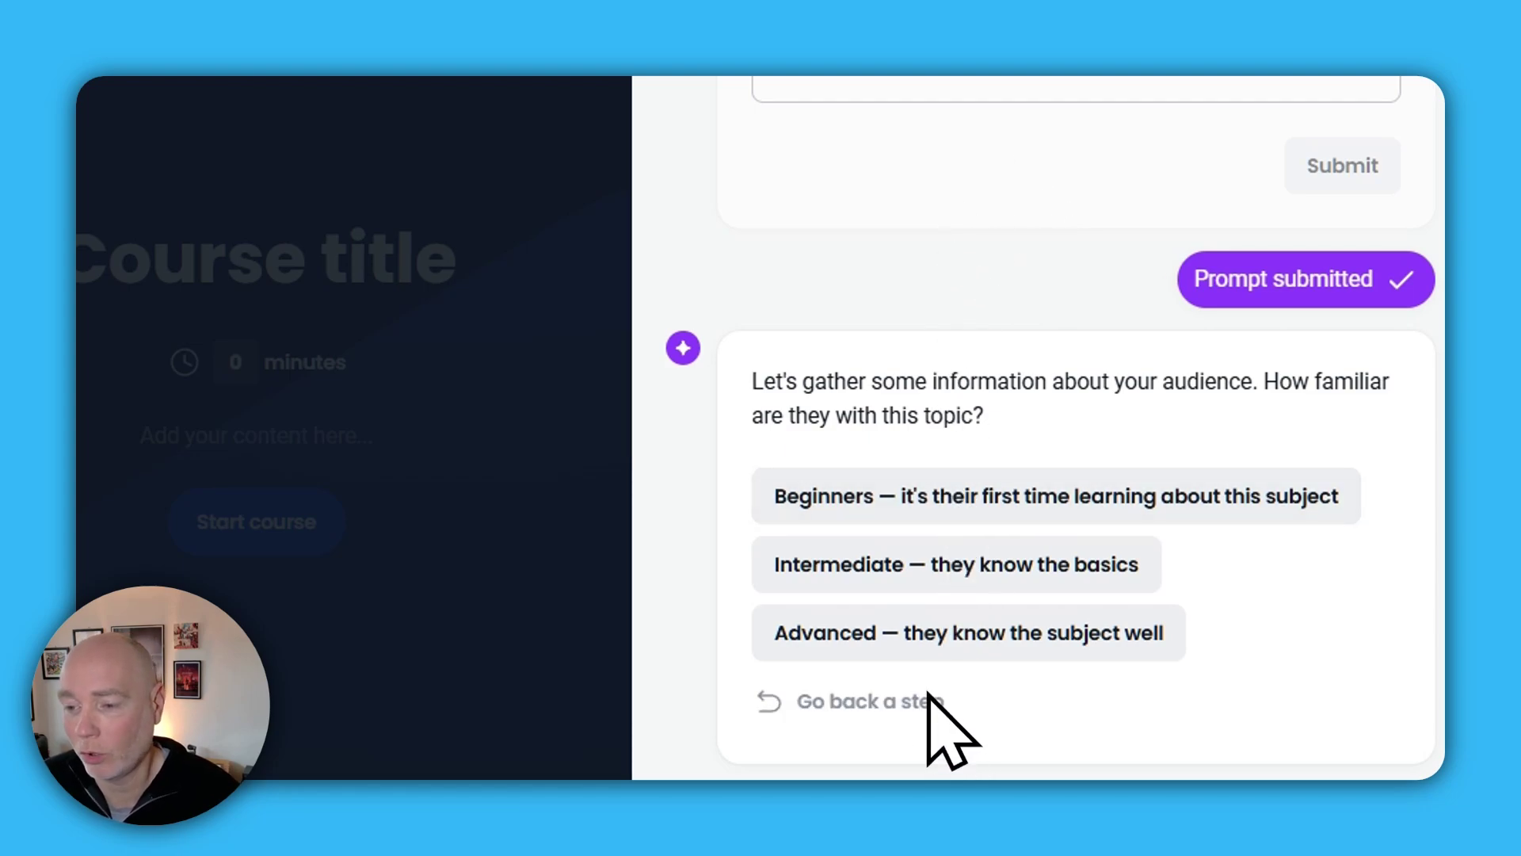
- Define the course audience as beginners and social media users, with the outcome of identifying key strategies for building and managing an online community
left_click(784, 504)
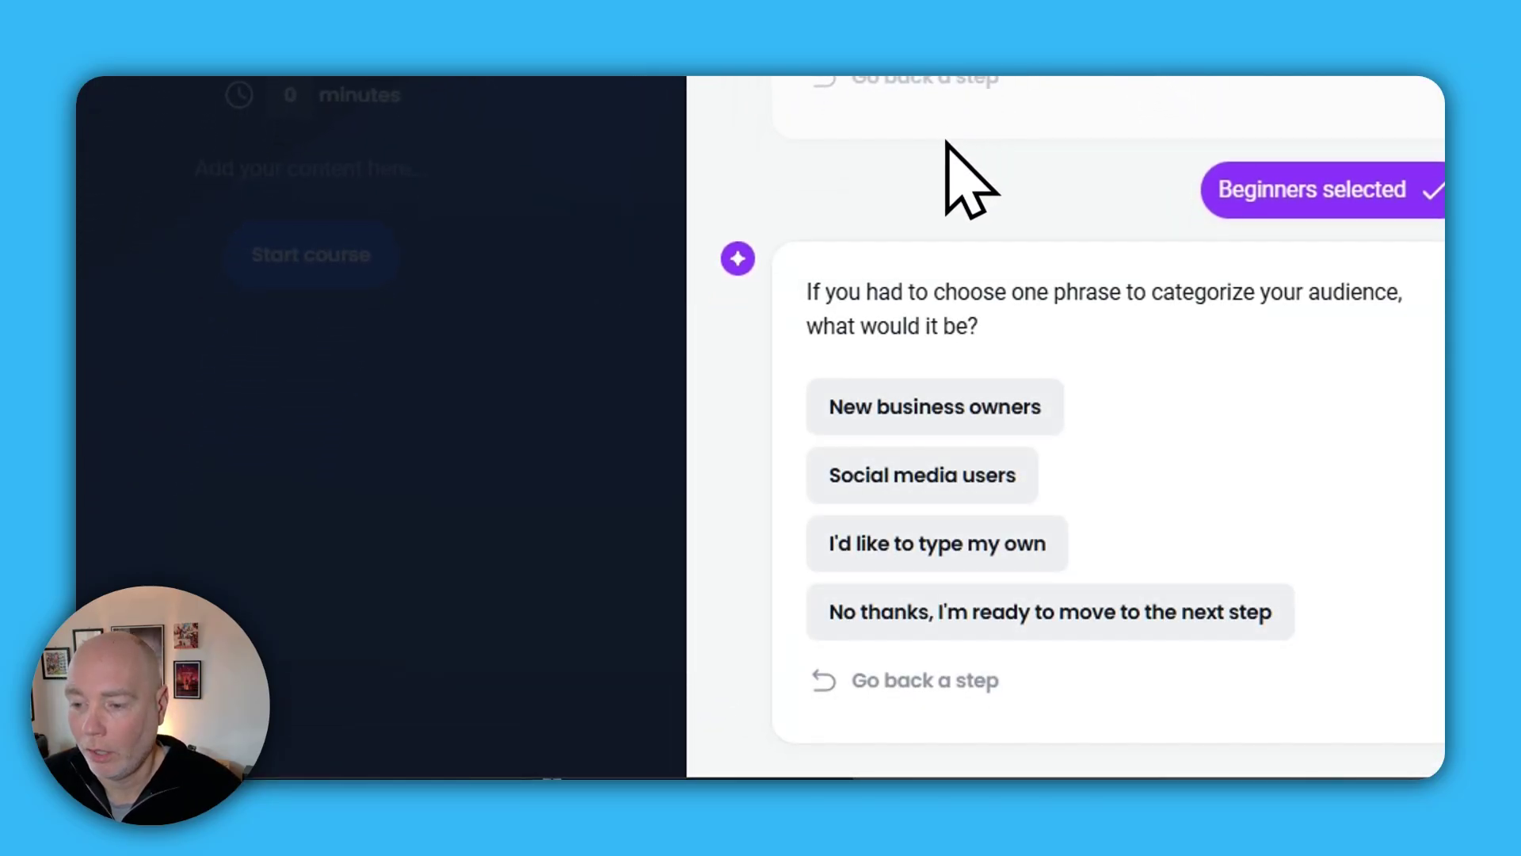
left_click(903, 477)
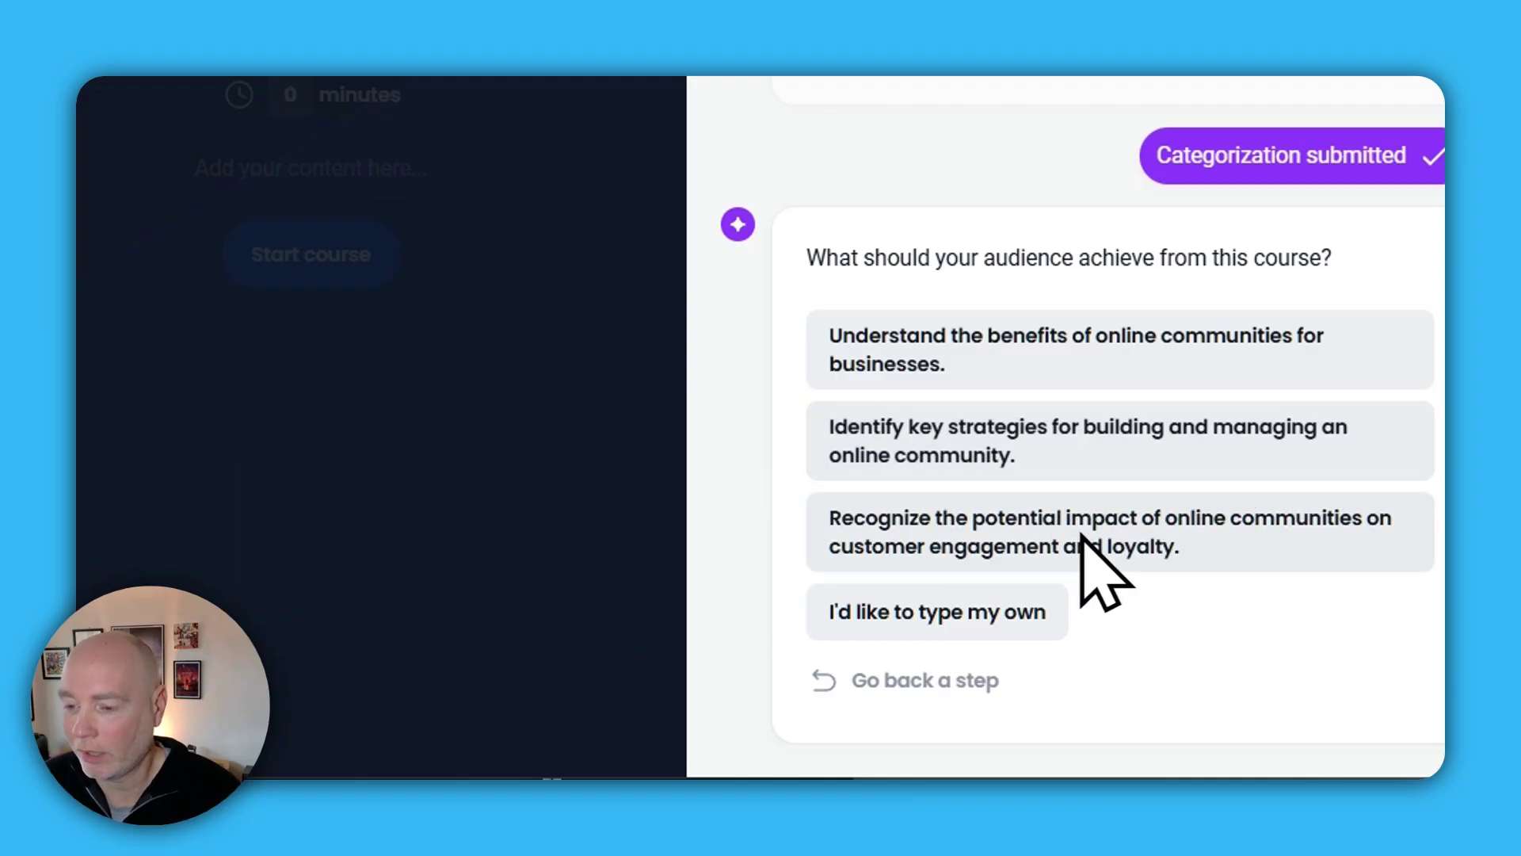
left_click(989, 442)
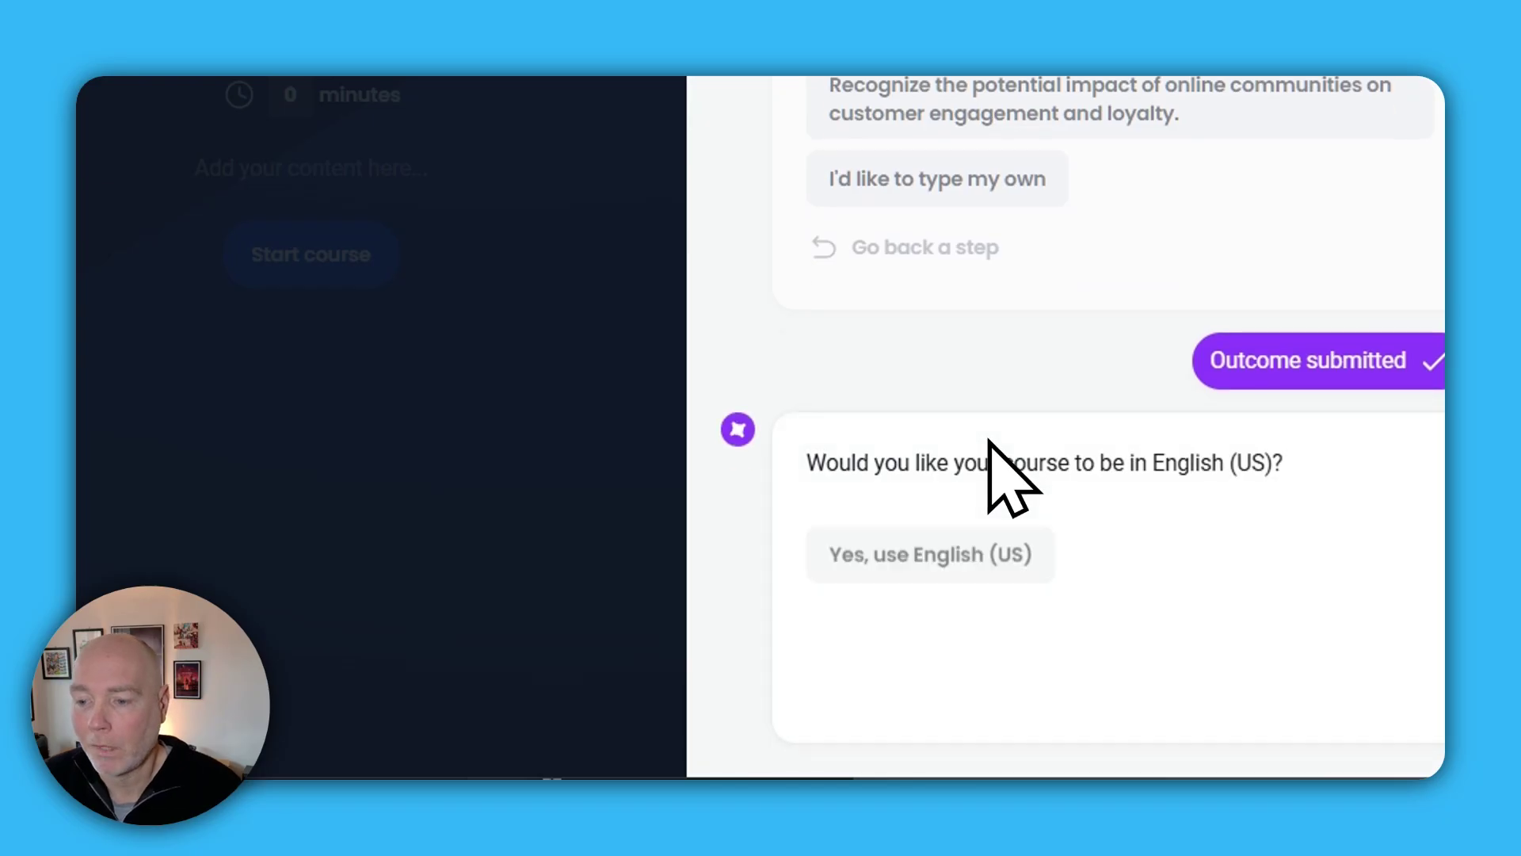
- Set the course language to English (US), tone to Motivational & Persuasive and length to 5-10 screens, and generate the outline
left_click(939, 545)
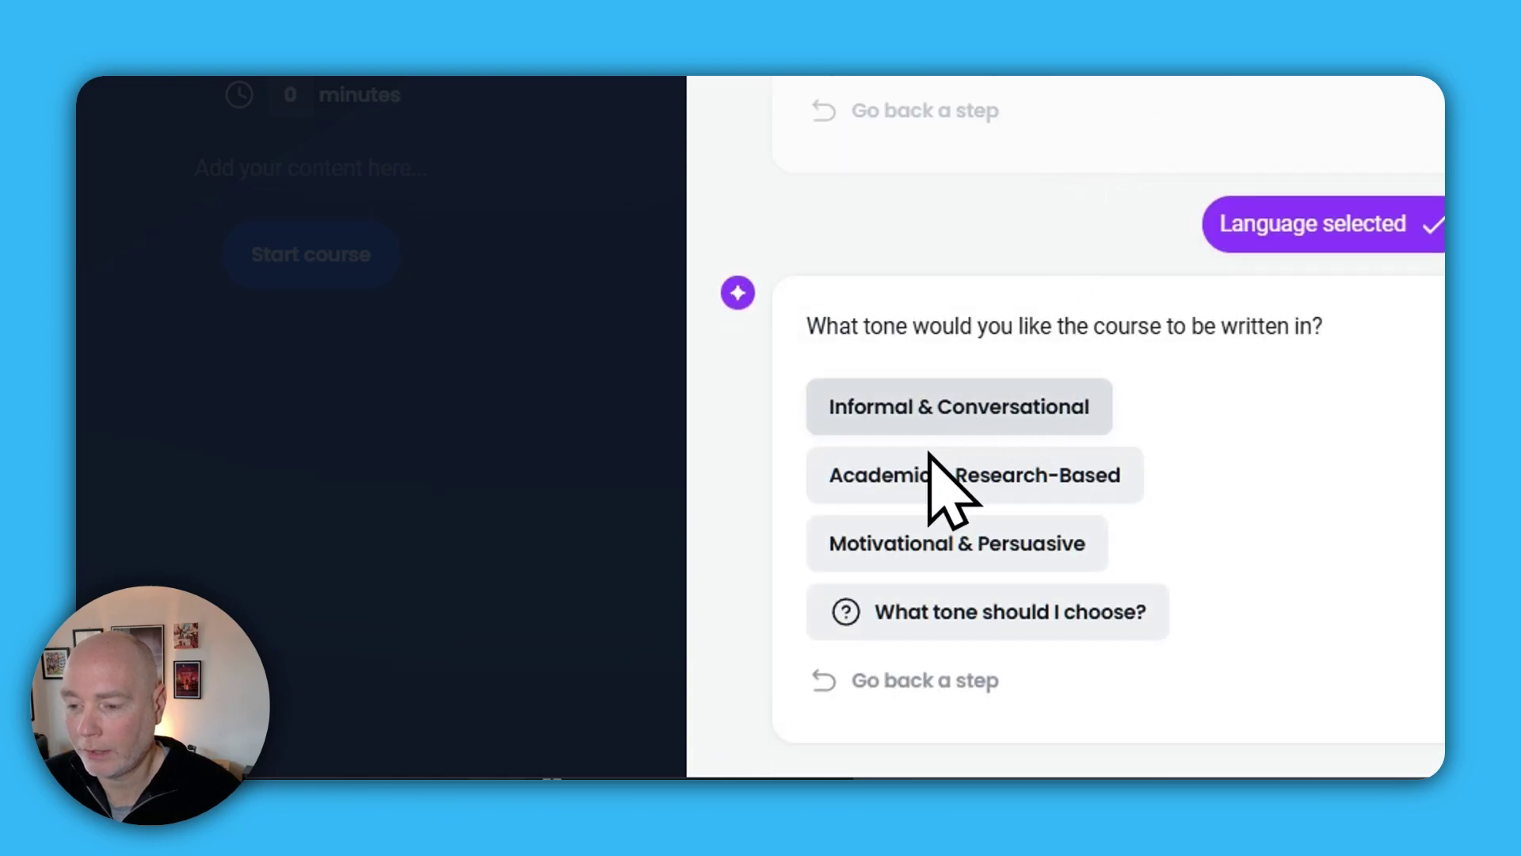
left_click(955, 538)
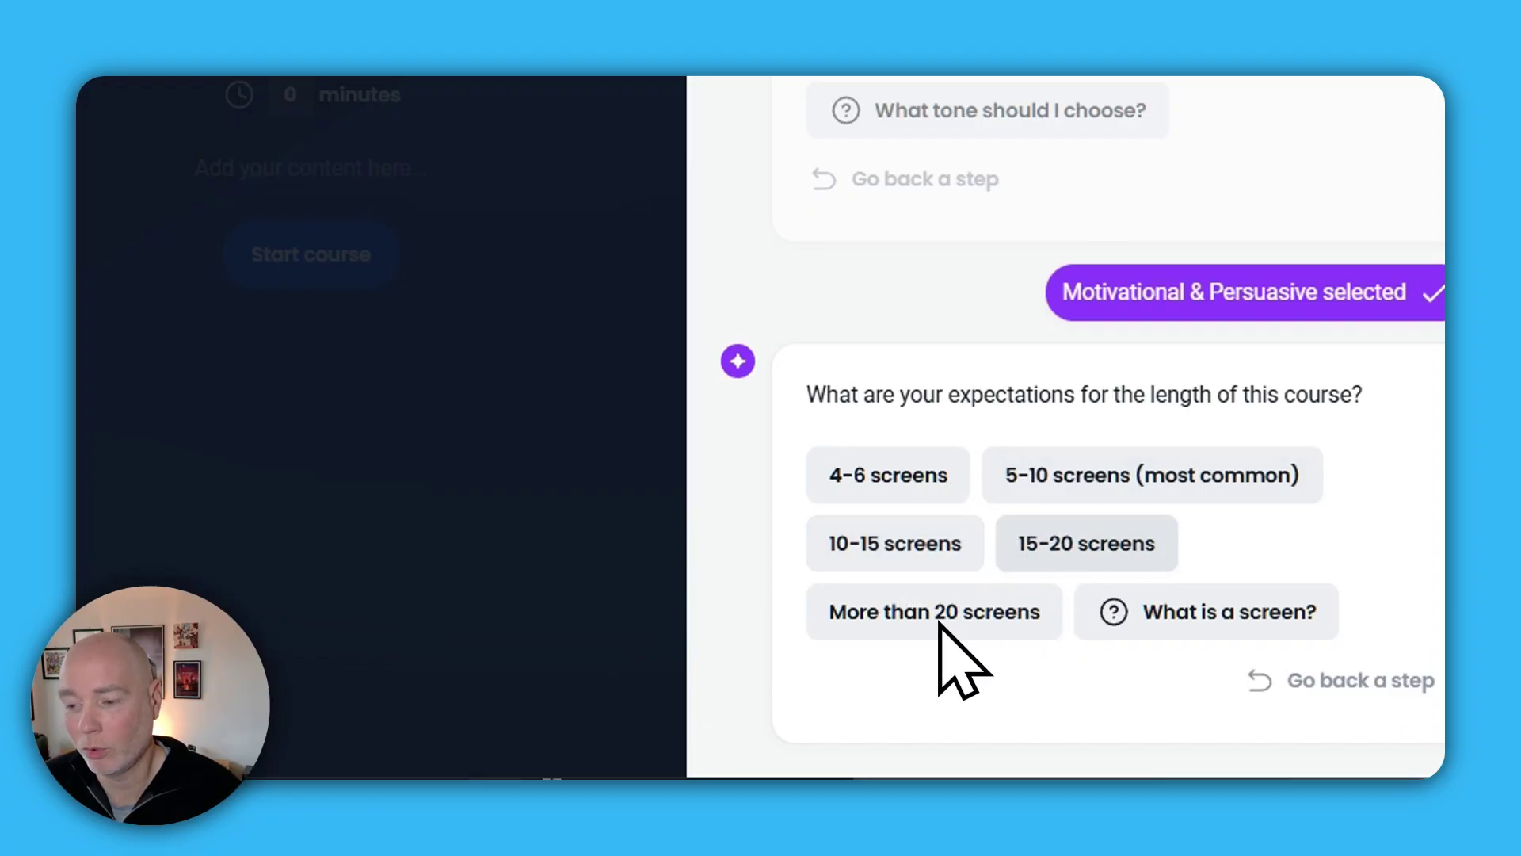
left_click(1212, 477)
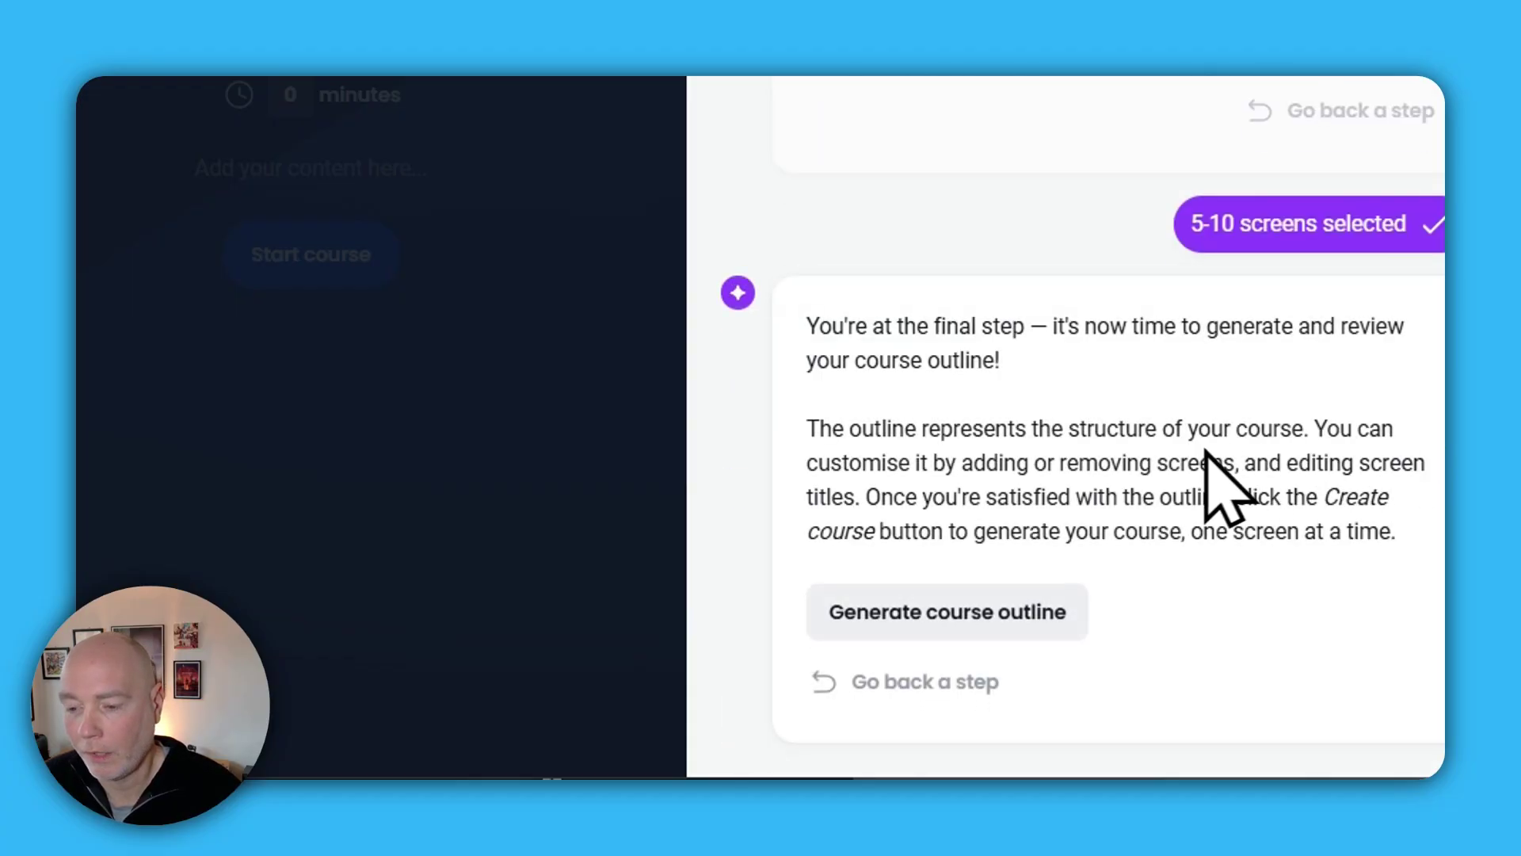
left_click(963, 620)
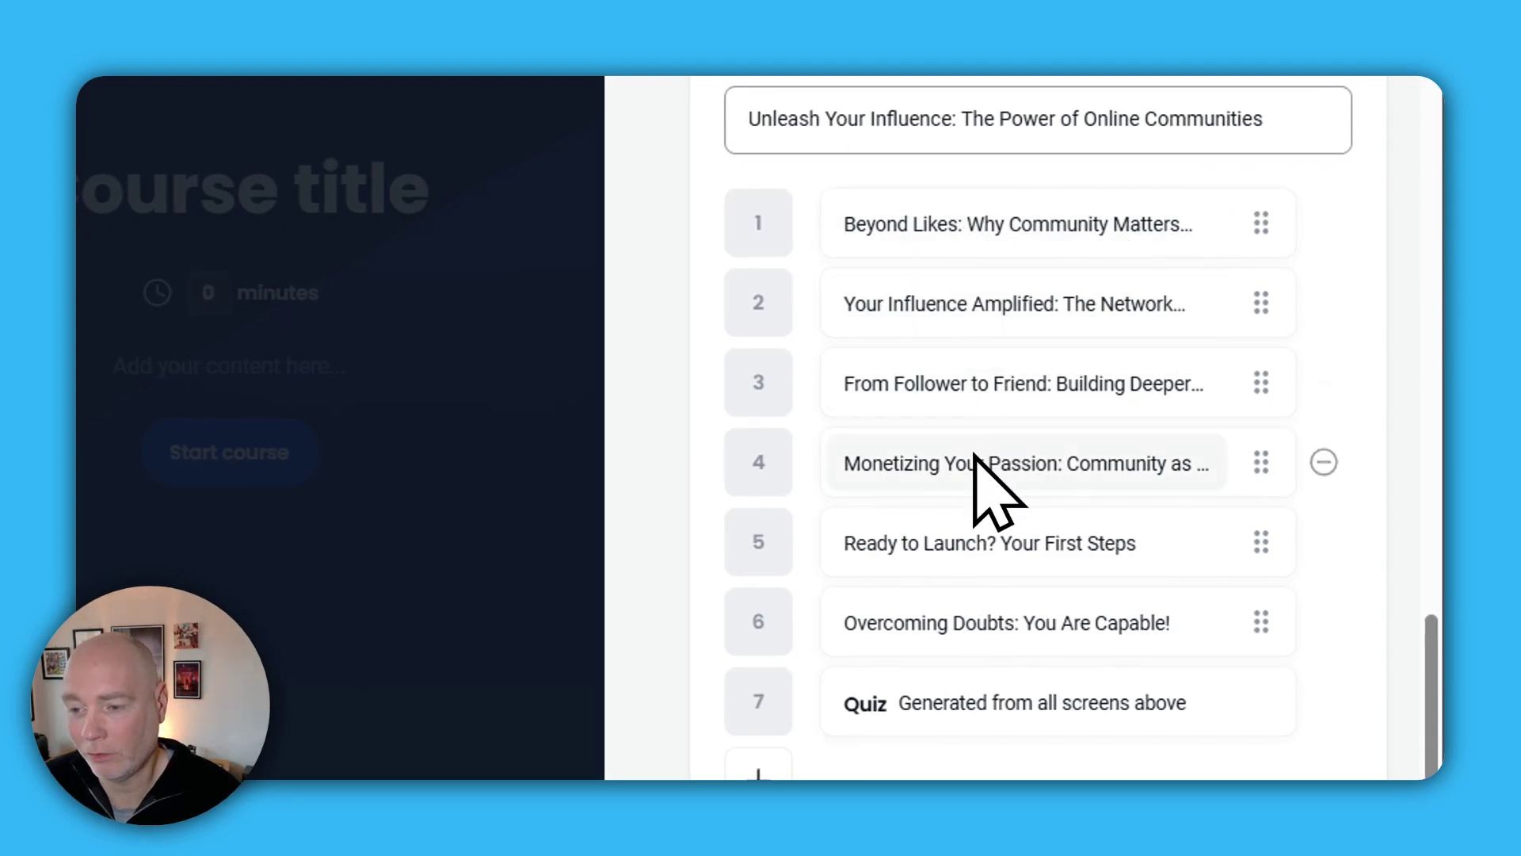
- Review the outline of "Unleash Your Influence: The Power of Online Communities" and create the course from it
scroll(1236, 475, "down", 2)
mouse_move(1258, 415)
left_mouse_down()
mouse_move(1290, 264)
mouse_move(1269, 452)
mouse_move(1279, 406)
left_mouse_up()
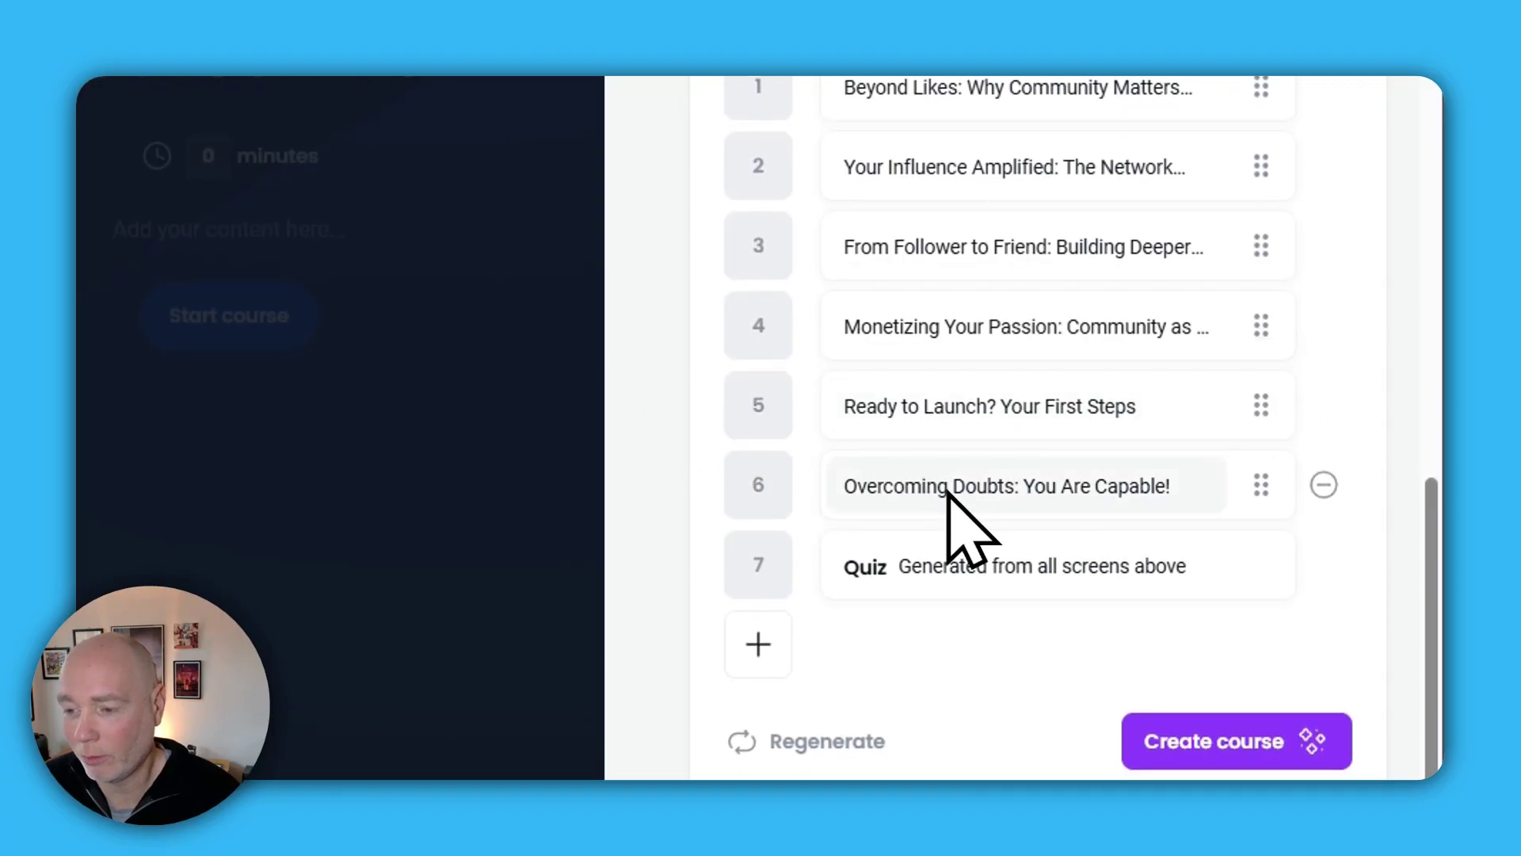
scroll(901, 236, "up", 1)
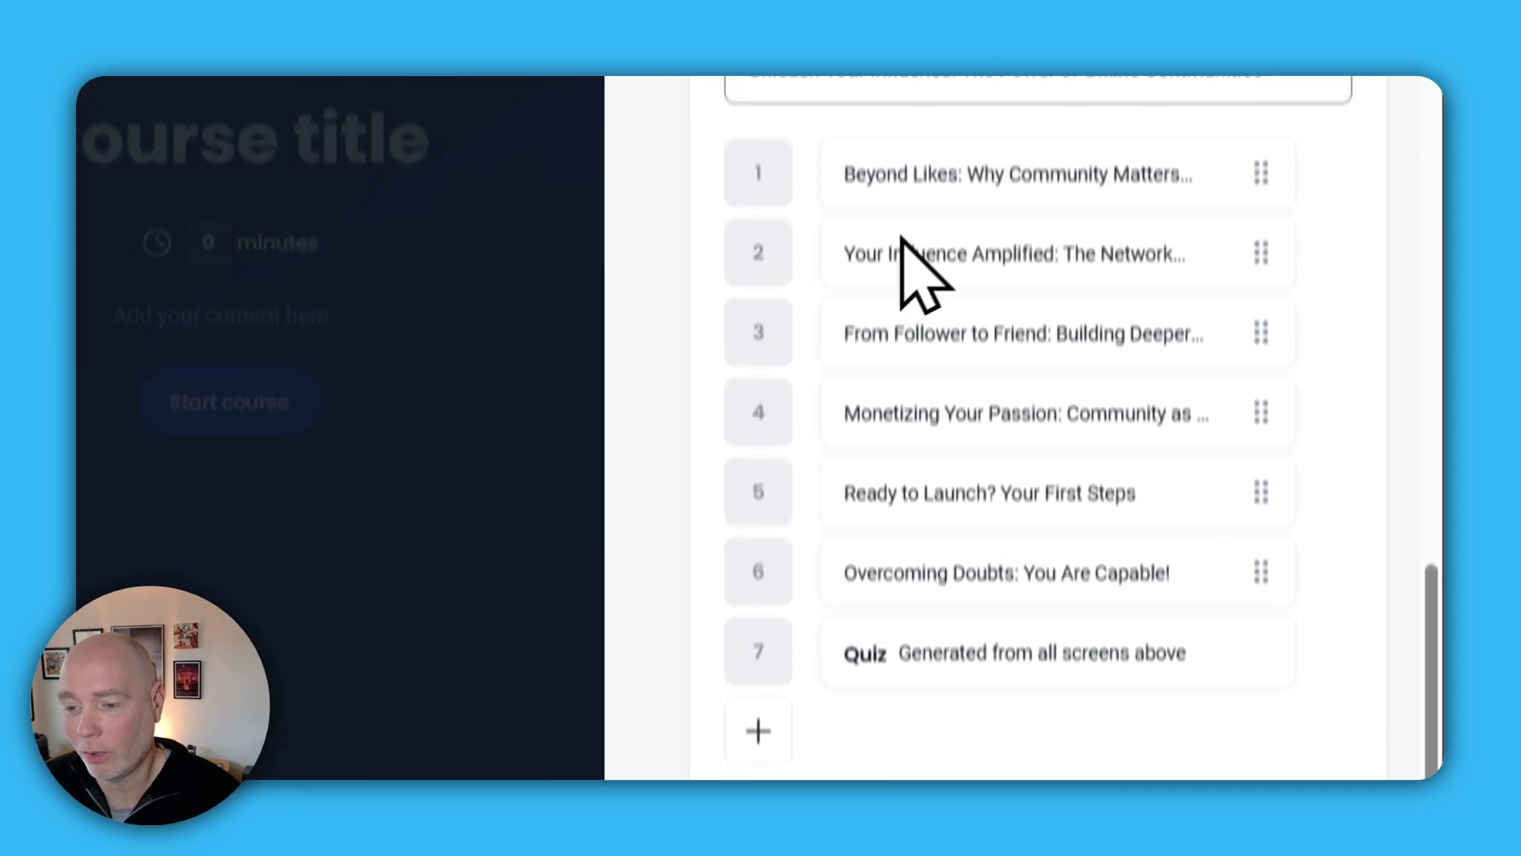
scroll(940, 458, "down", 1)
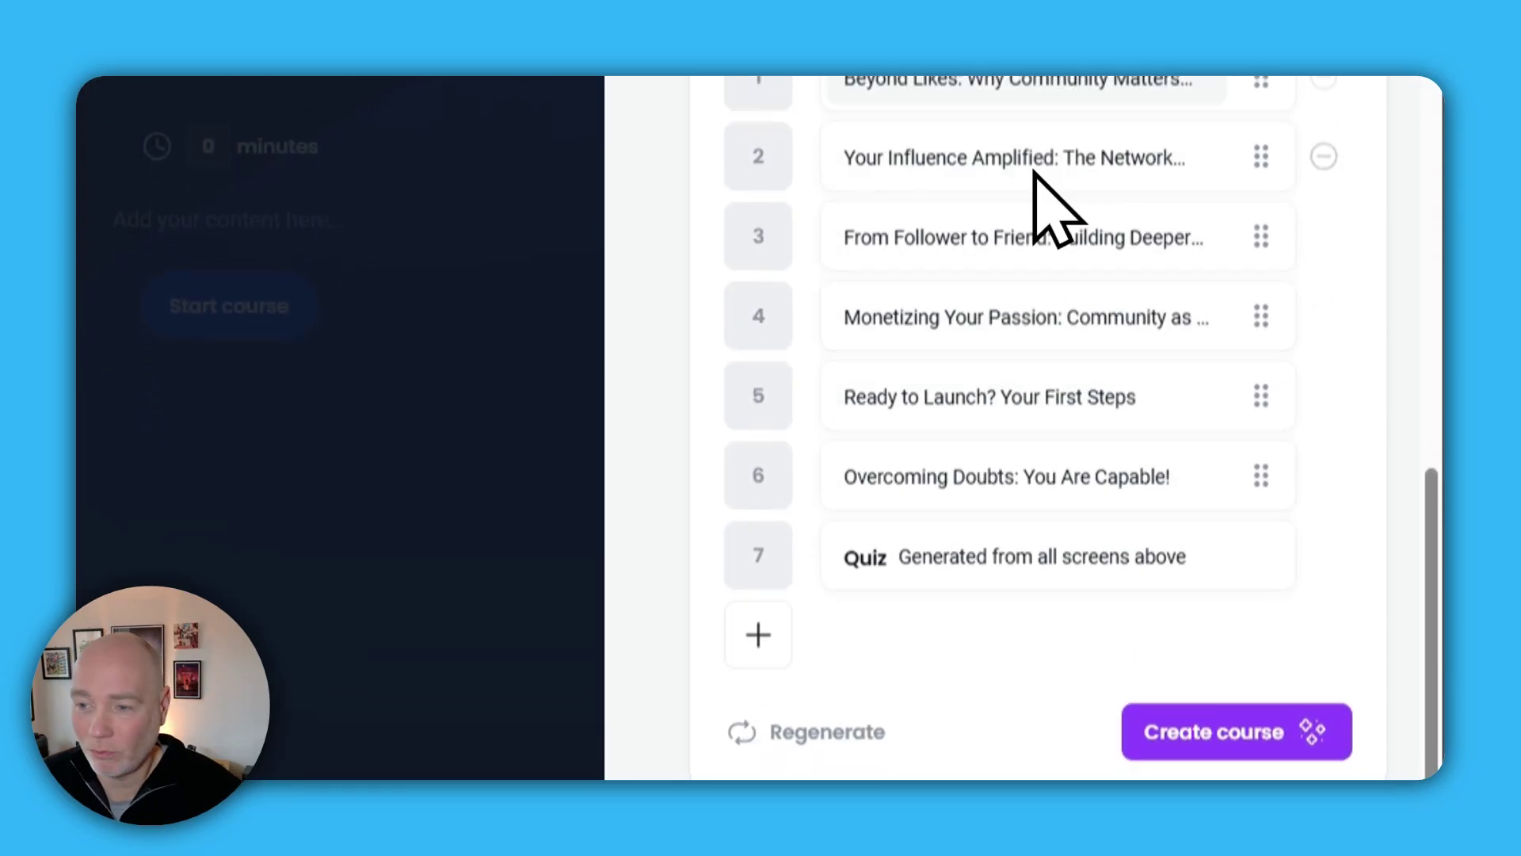
scroll(1036, 197, "up", 1)
scroll(1029, 491, "down", 2)
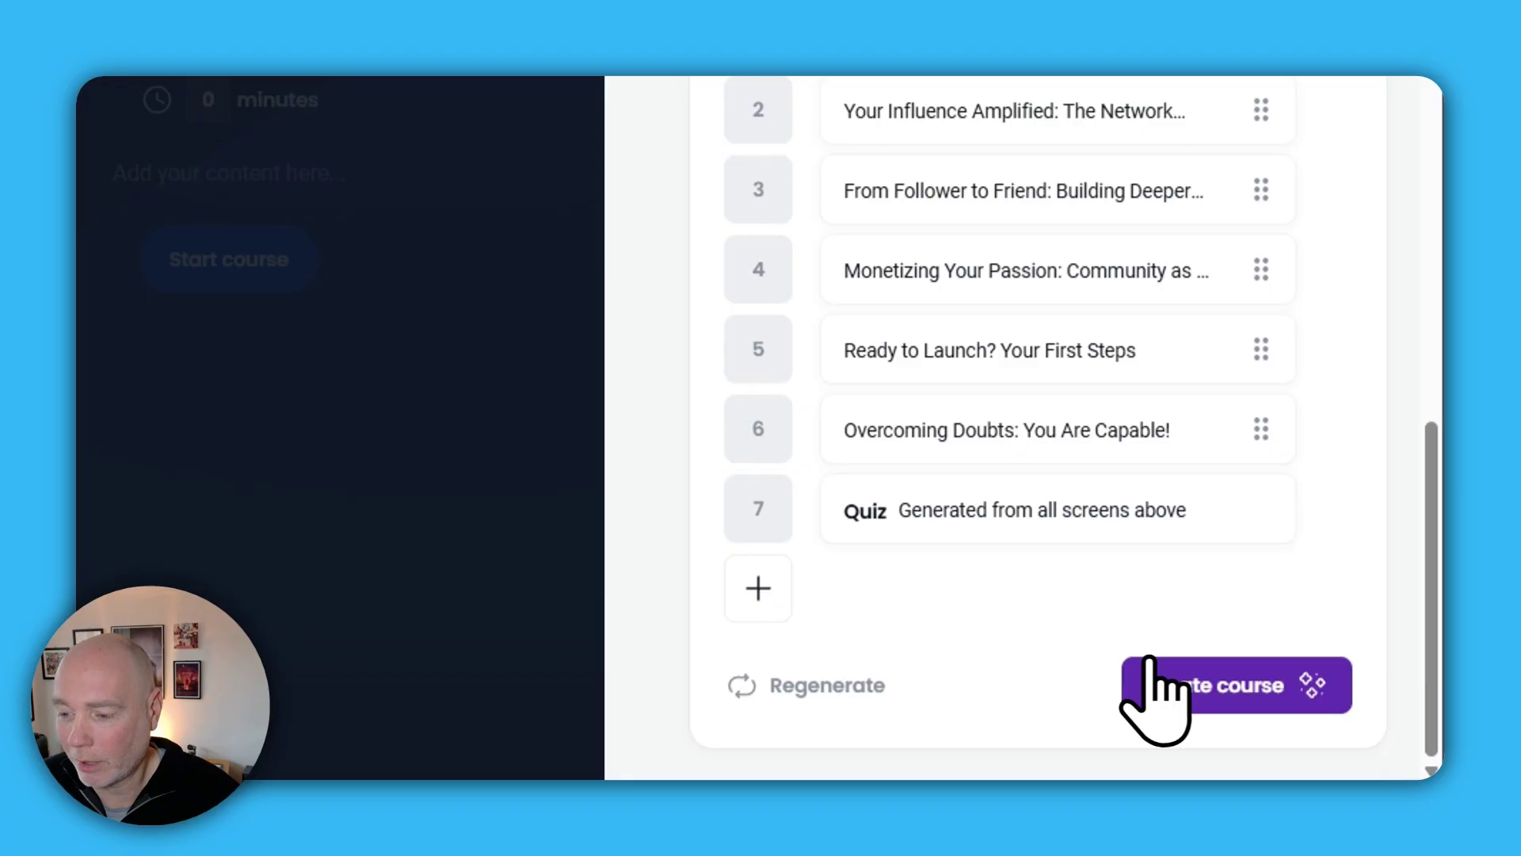
left_click(1148, 666)
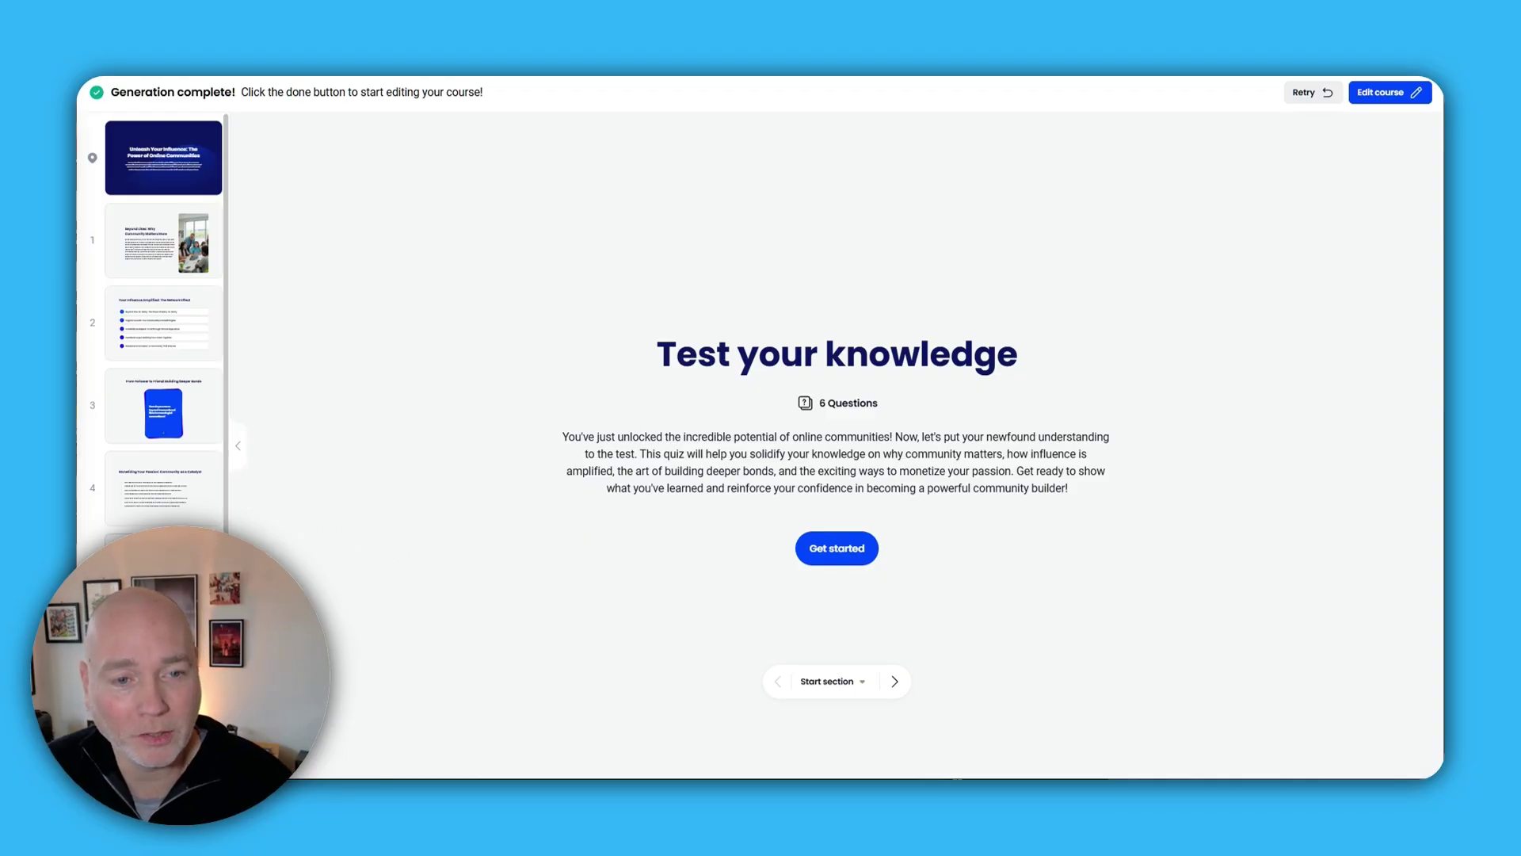
- Look over the generated course screens and inspect the start screen's title and description text
scroll(154, 427, "down", 2)
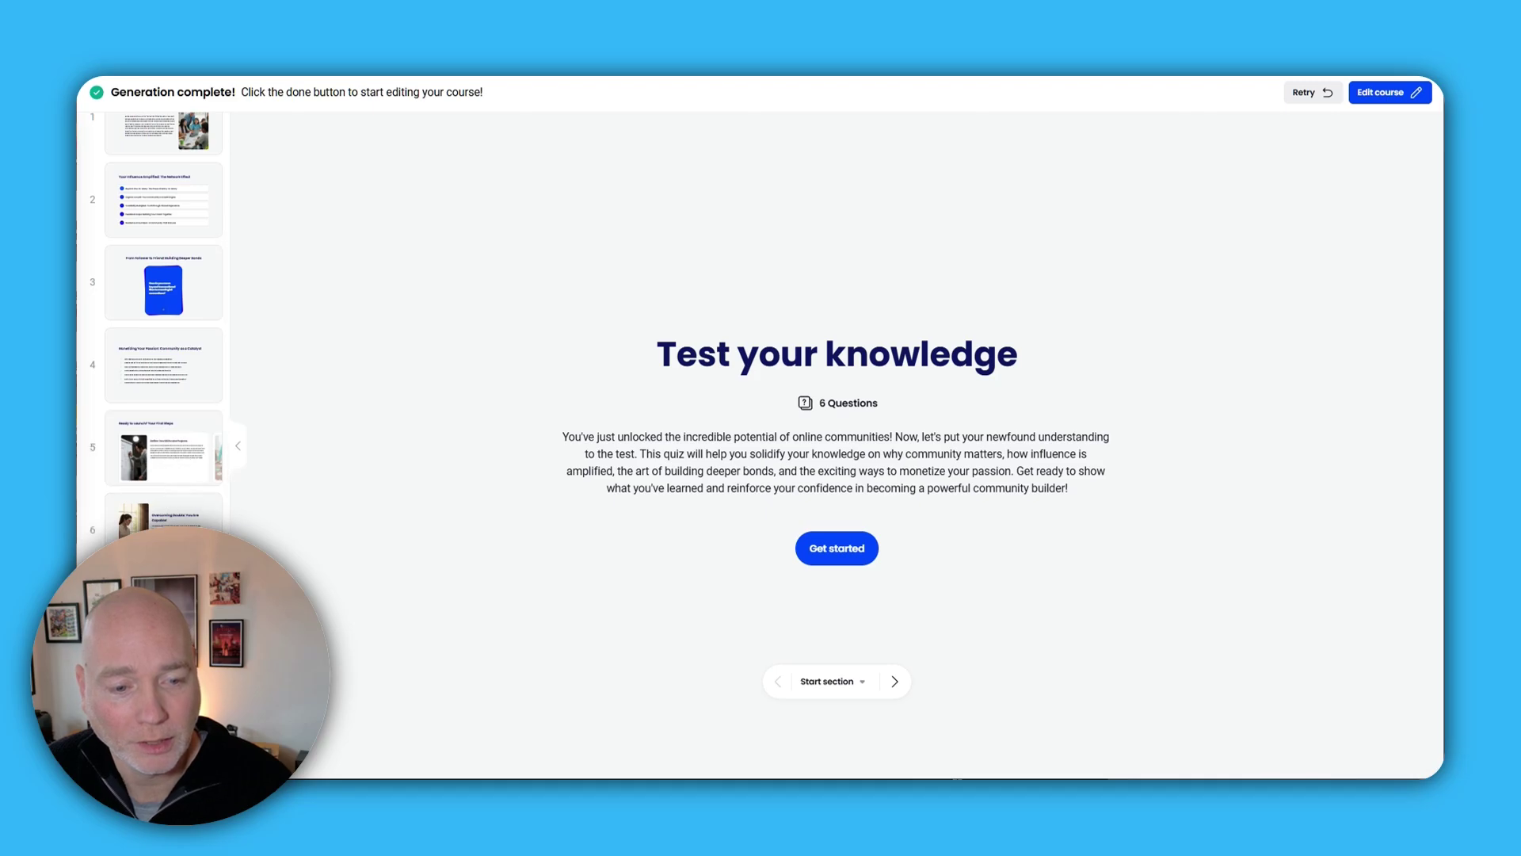
scroll(174, 238, "up", 2)
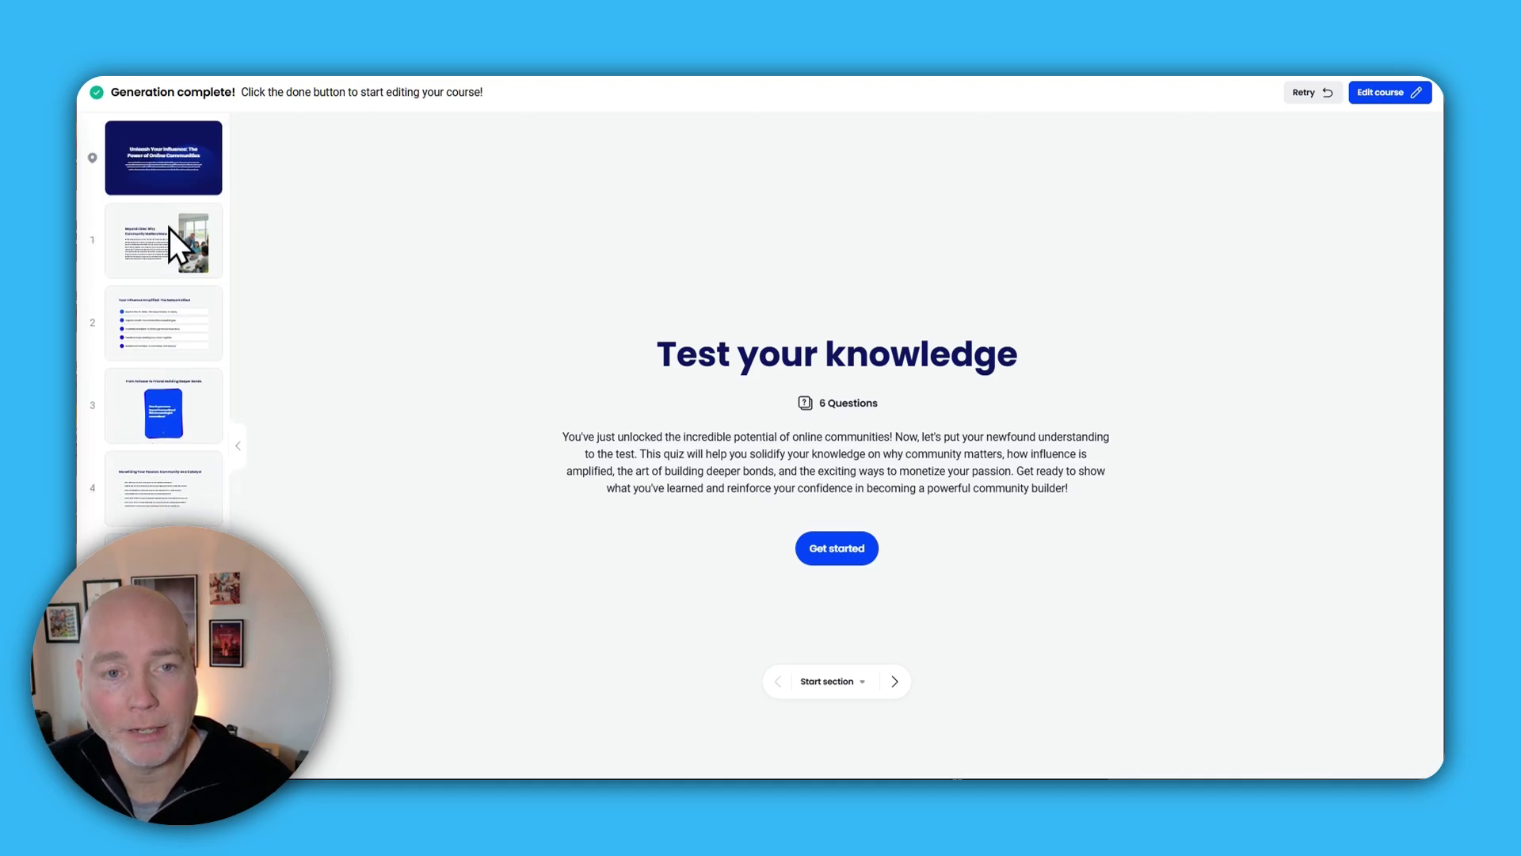
left_click(162, 151)
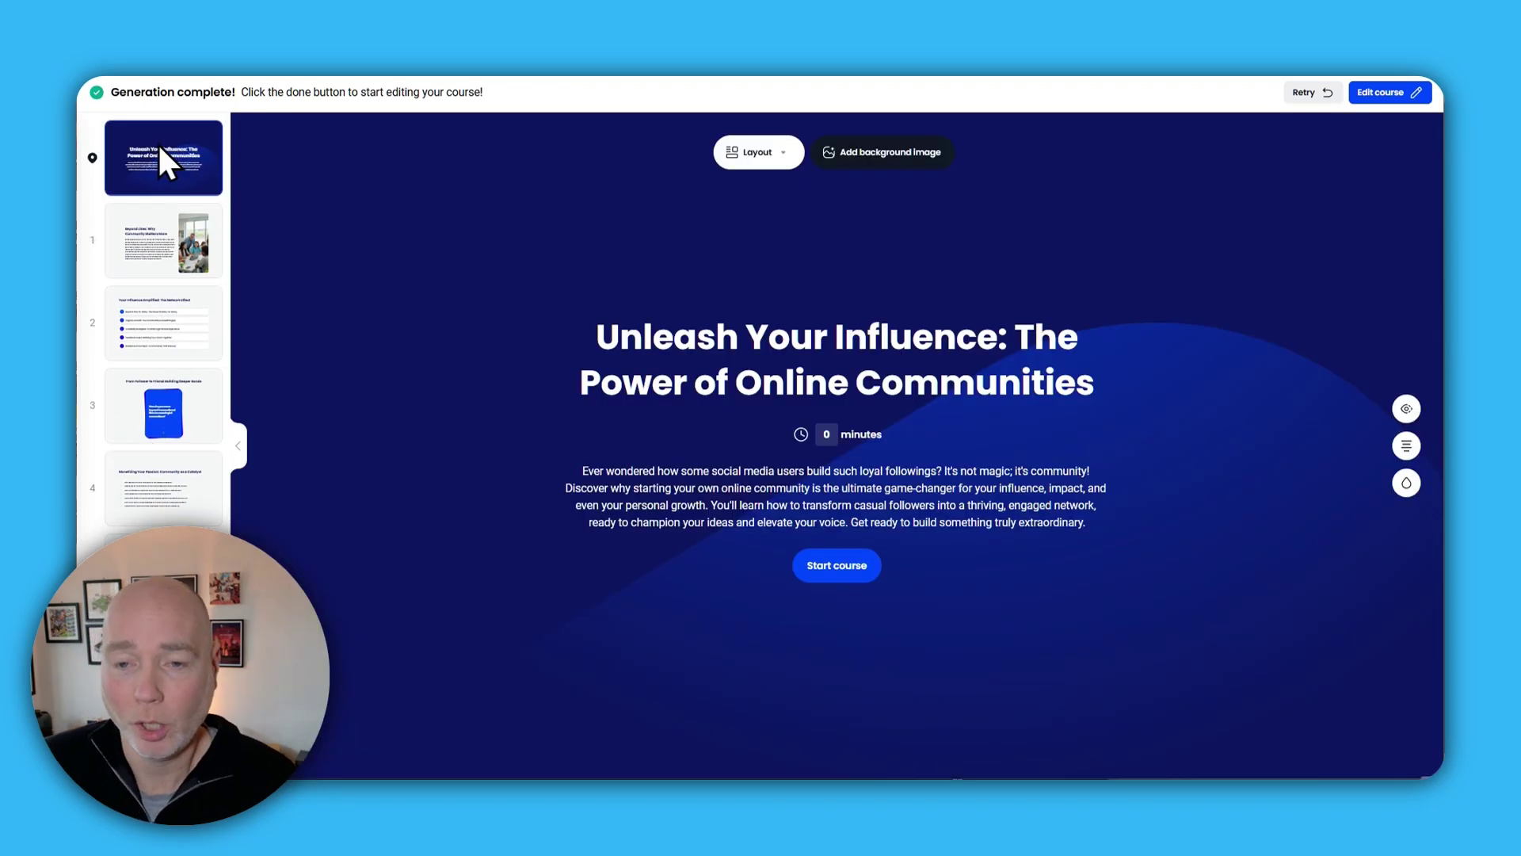
left_click(747, 348)
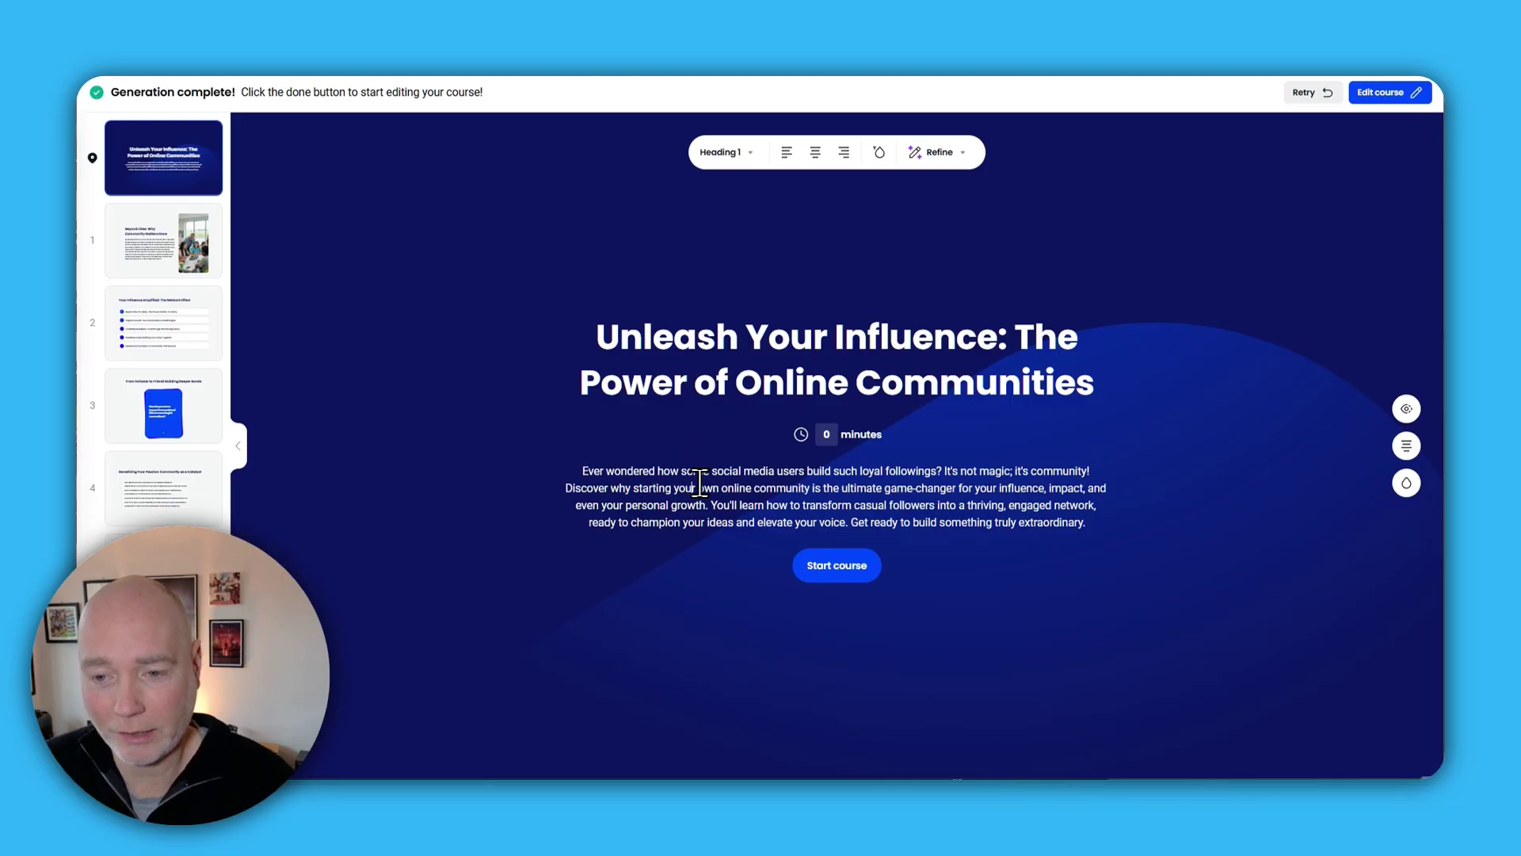
left_click(940, 489)
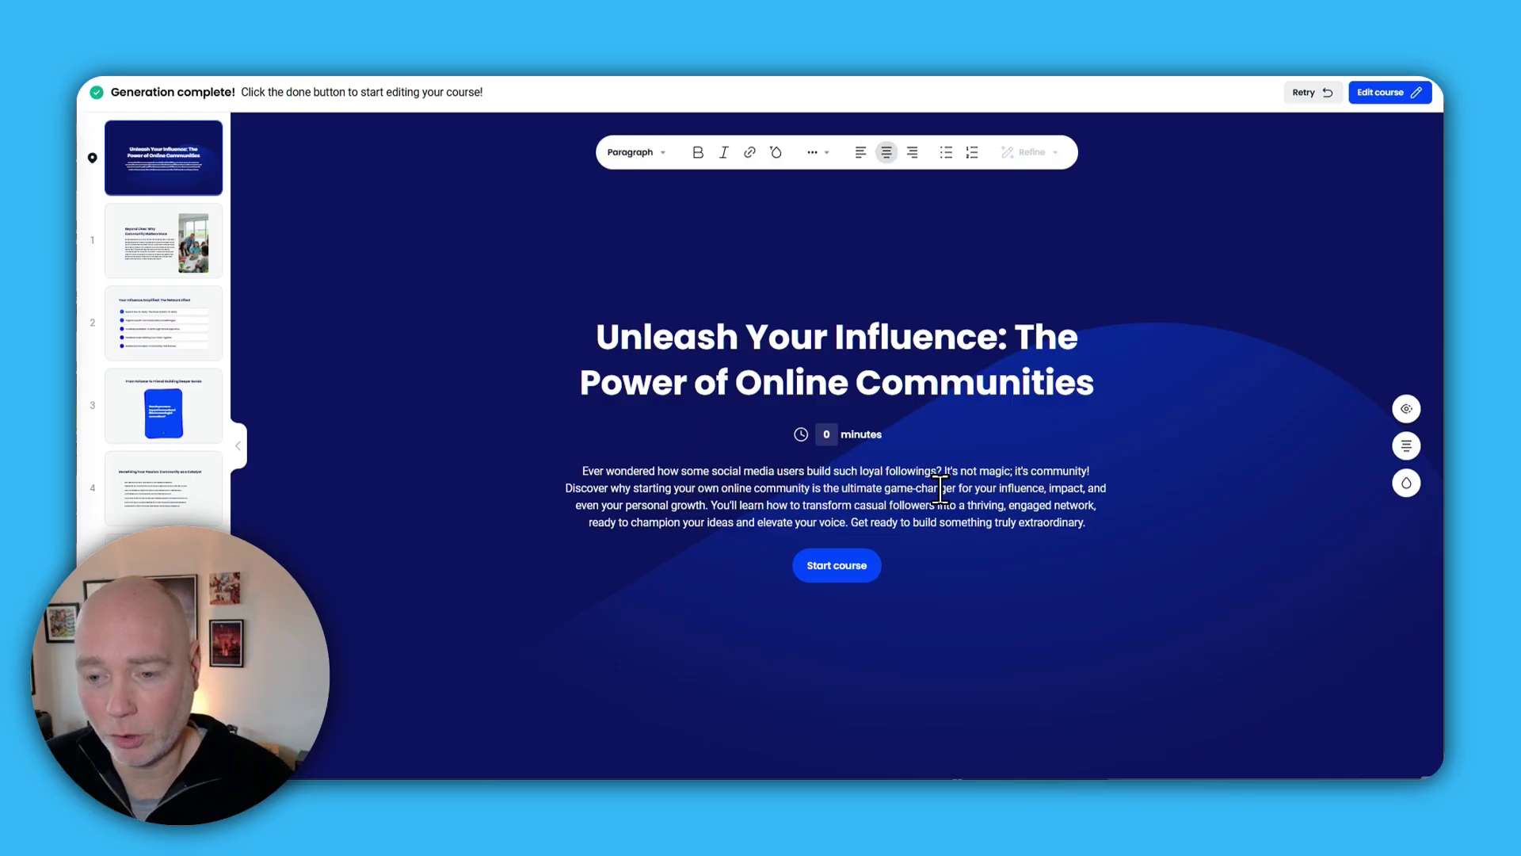
- Hide the time estimate on the start screen and show it again
left_click(1406, 410)
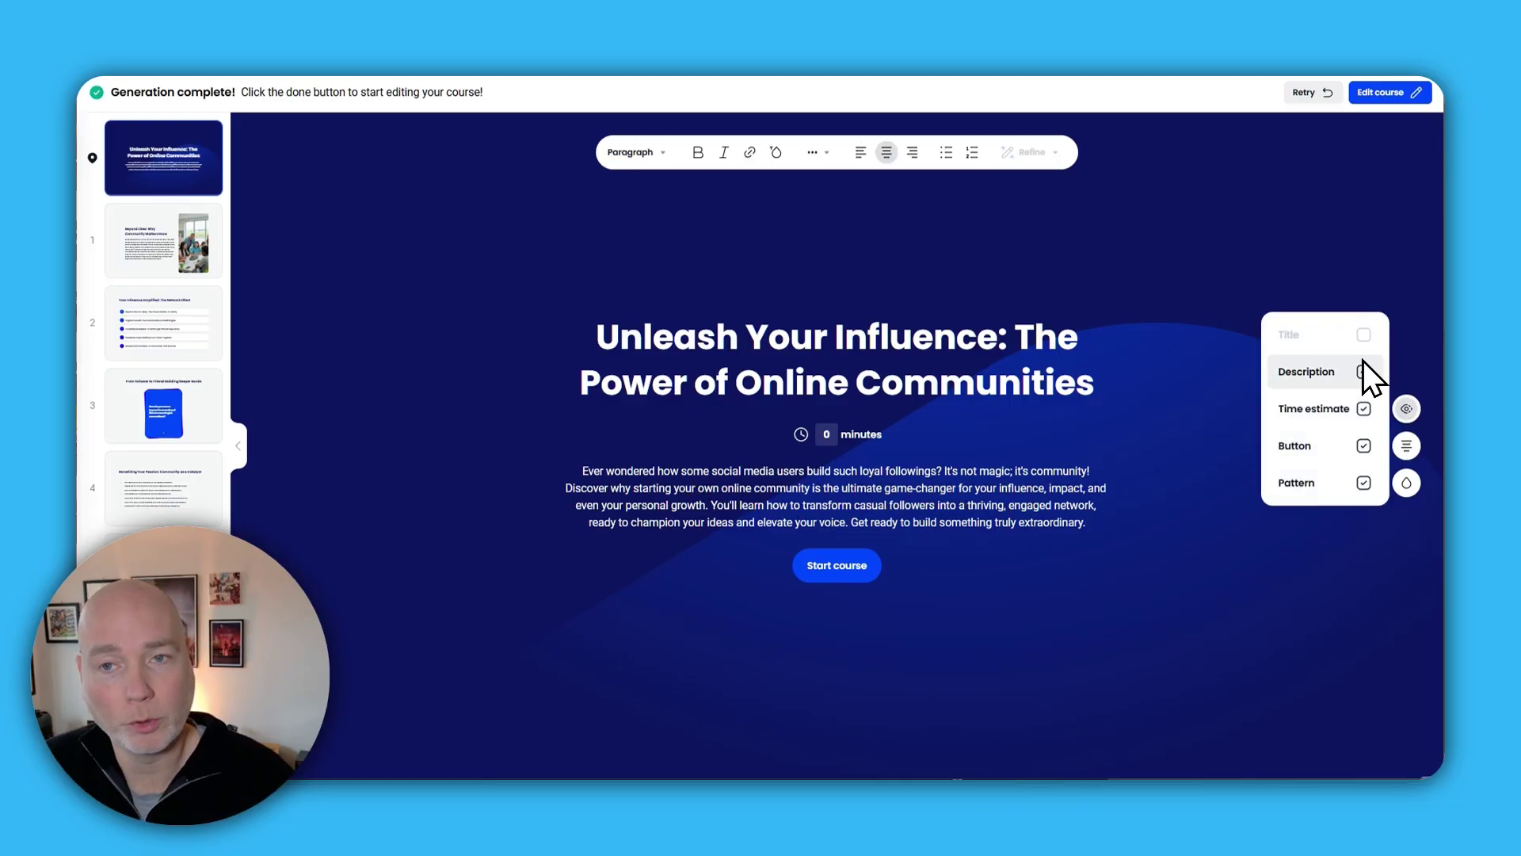
left_click(1357, 412)
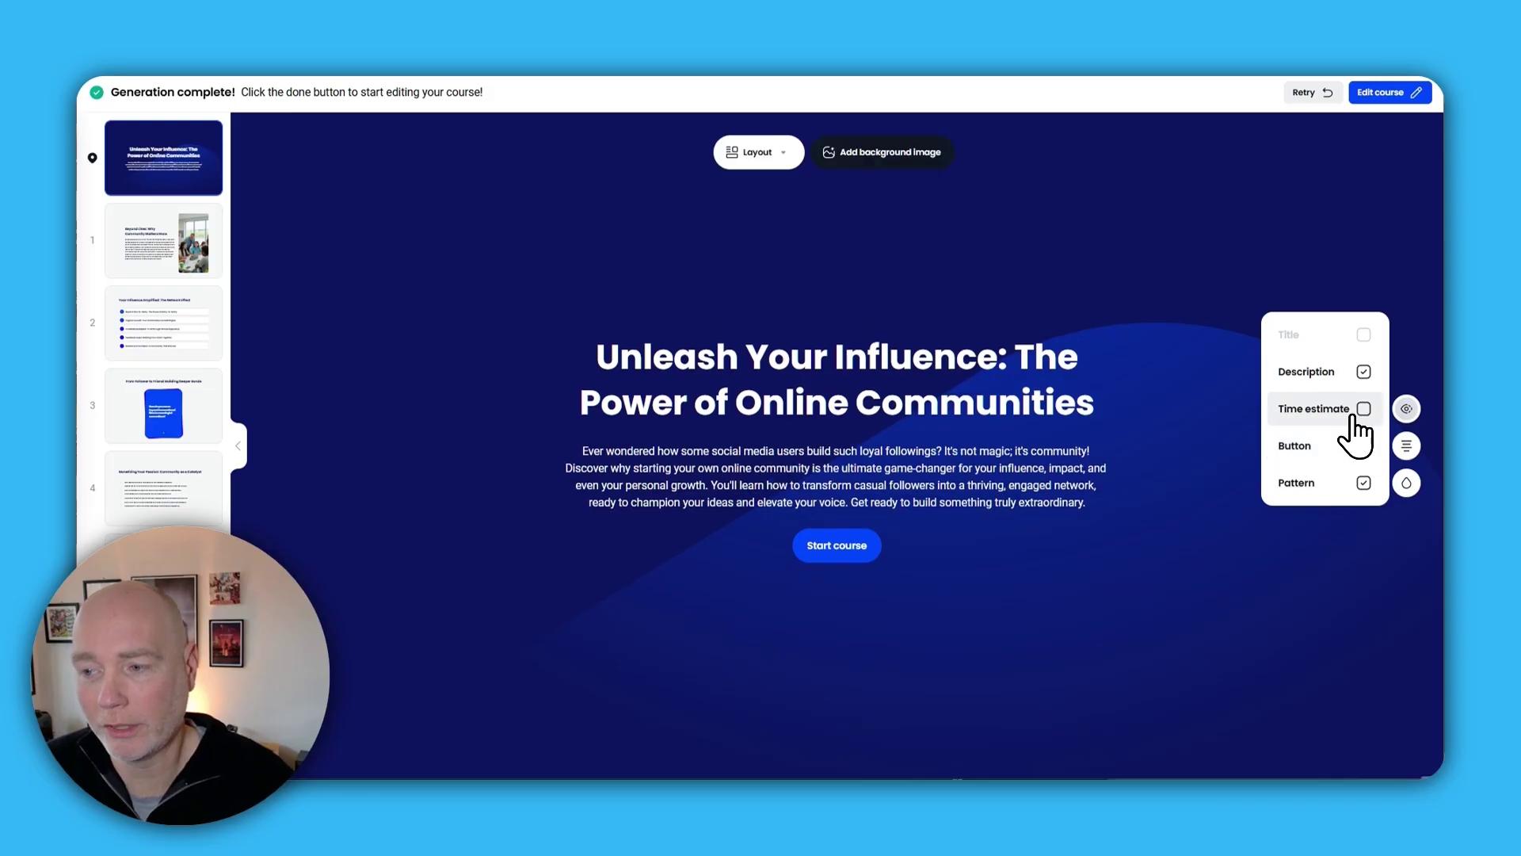
left_click(1358, 412)
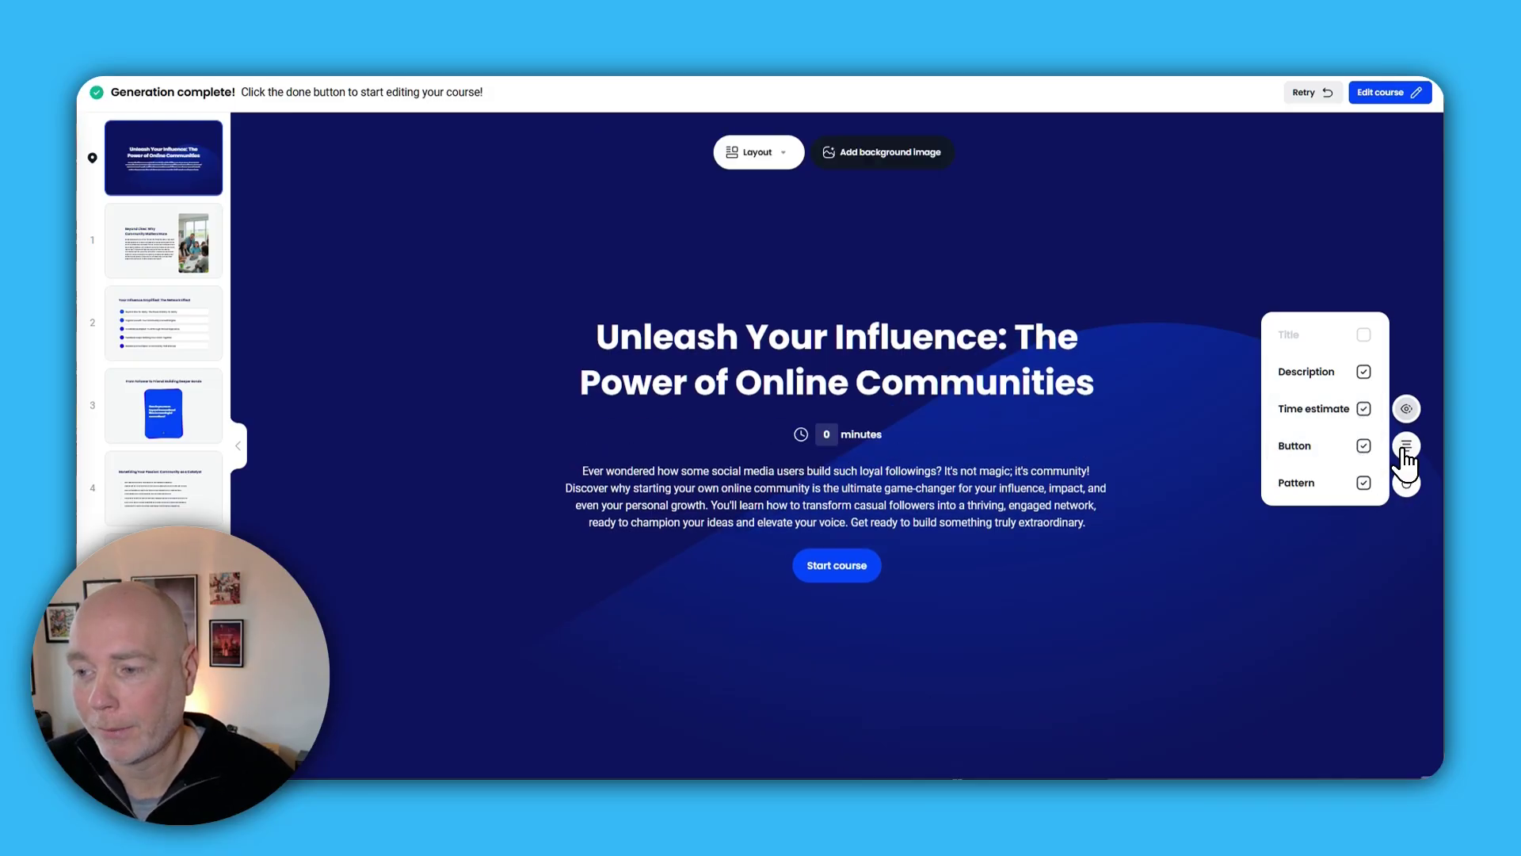
- Check the start screen's content alignment and background color options
left_click(1406, 445)
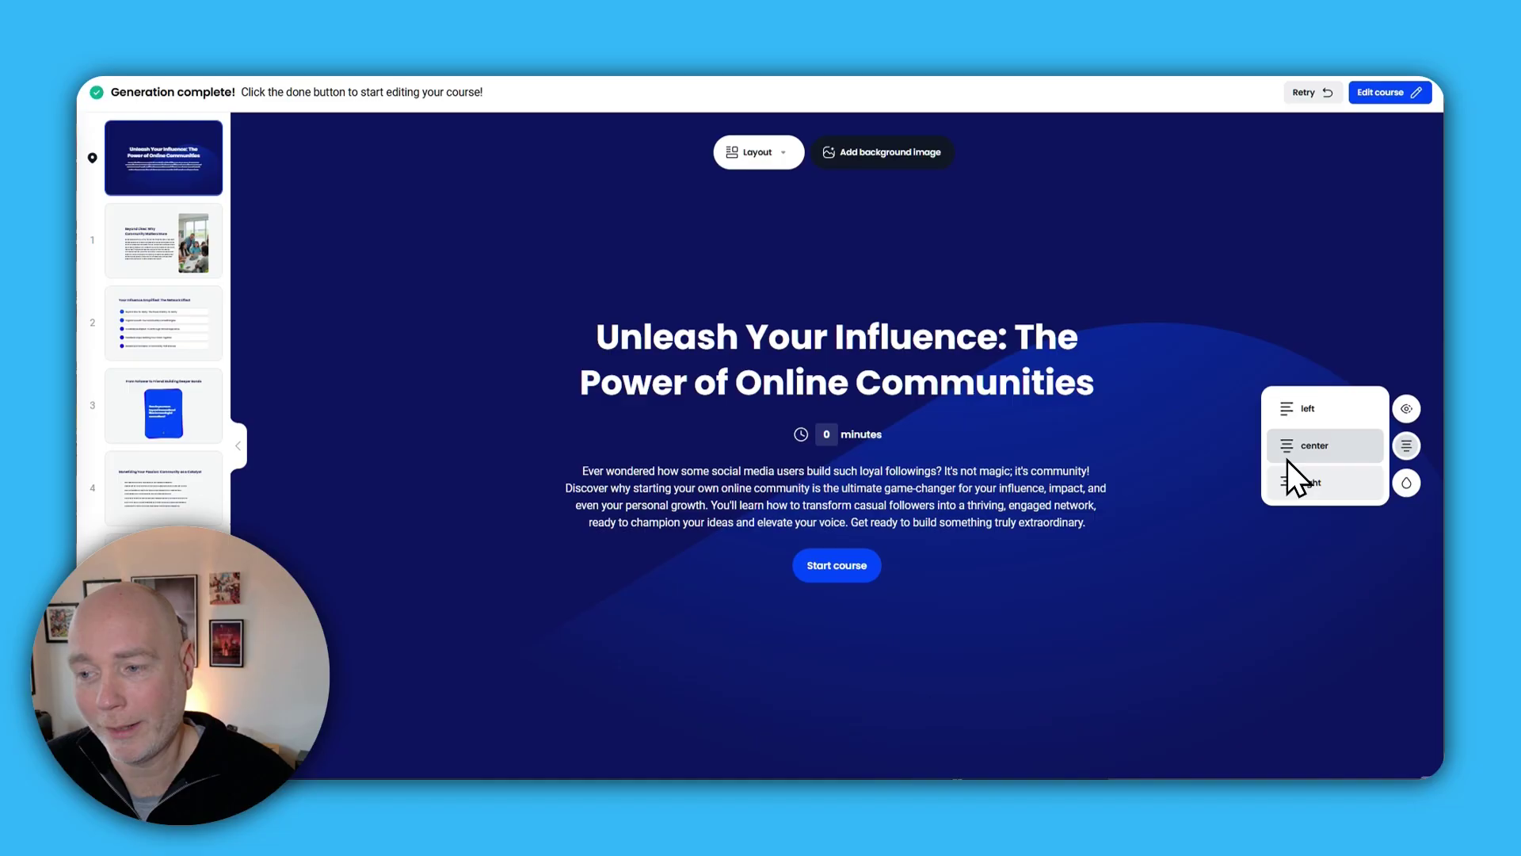
left_click(1406, 483)
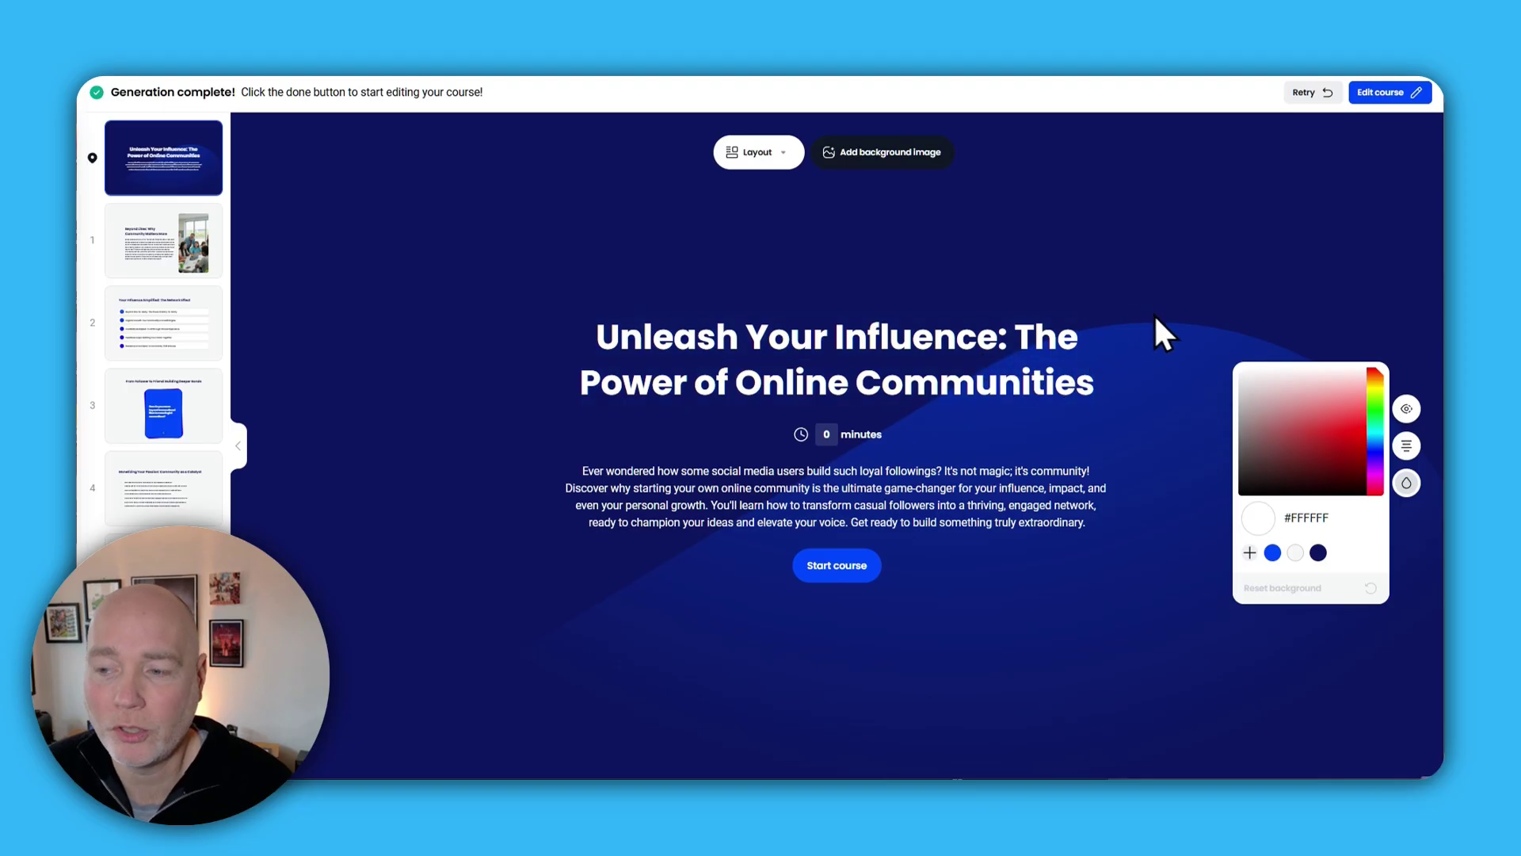
left_click(1240, 300)
- Open the generated course for editing and set the course theme preset to Maple after trying Pine
left_click(1376, 97)
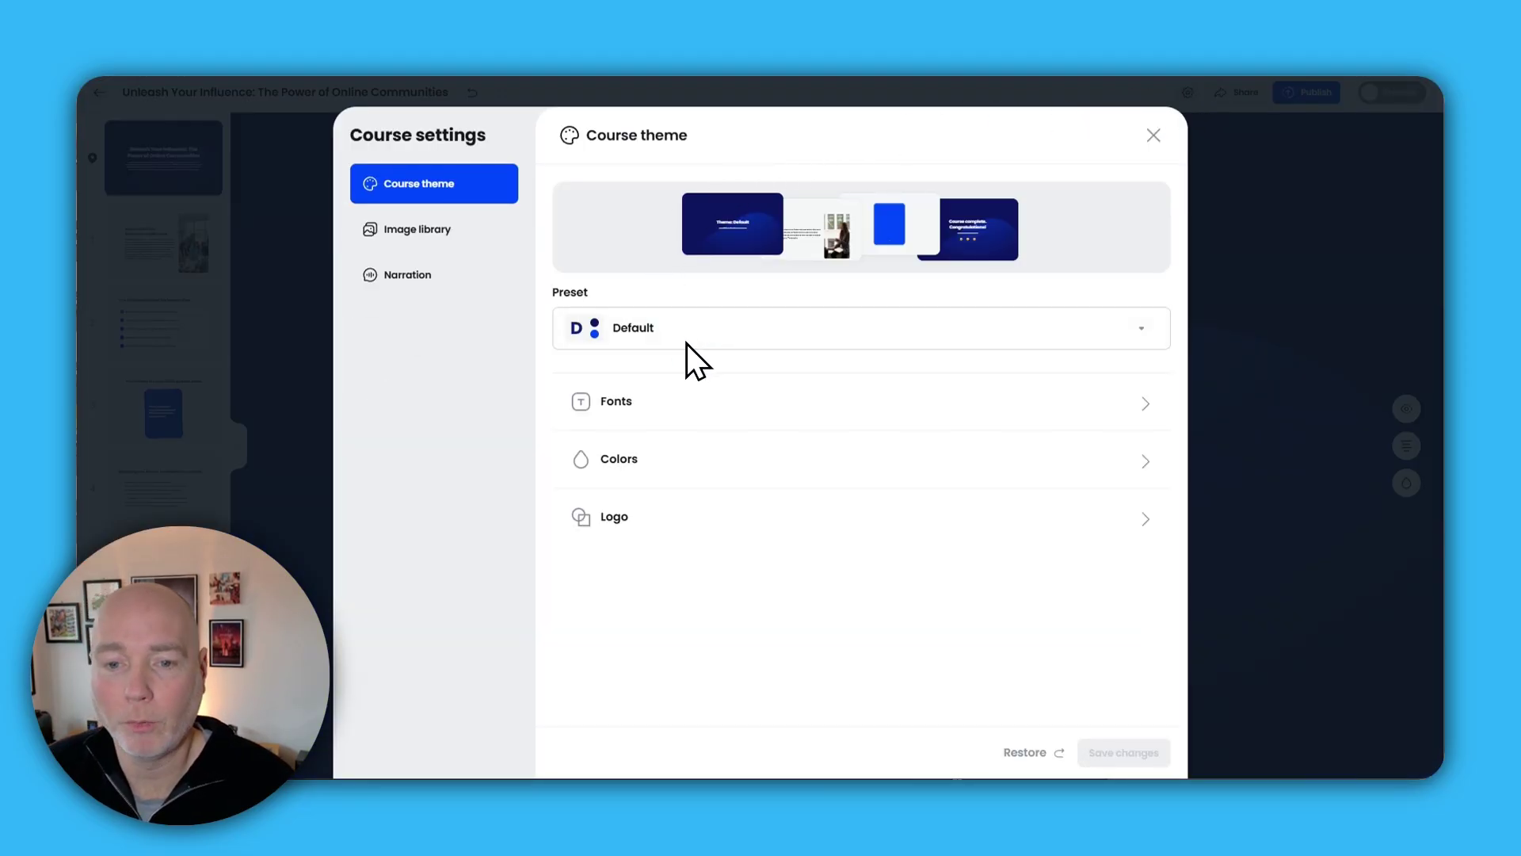
left_click(667, 341)
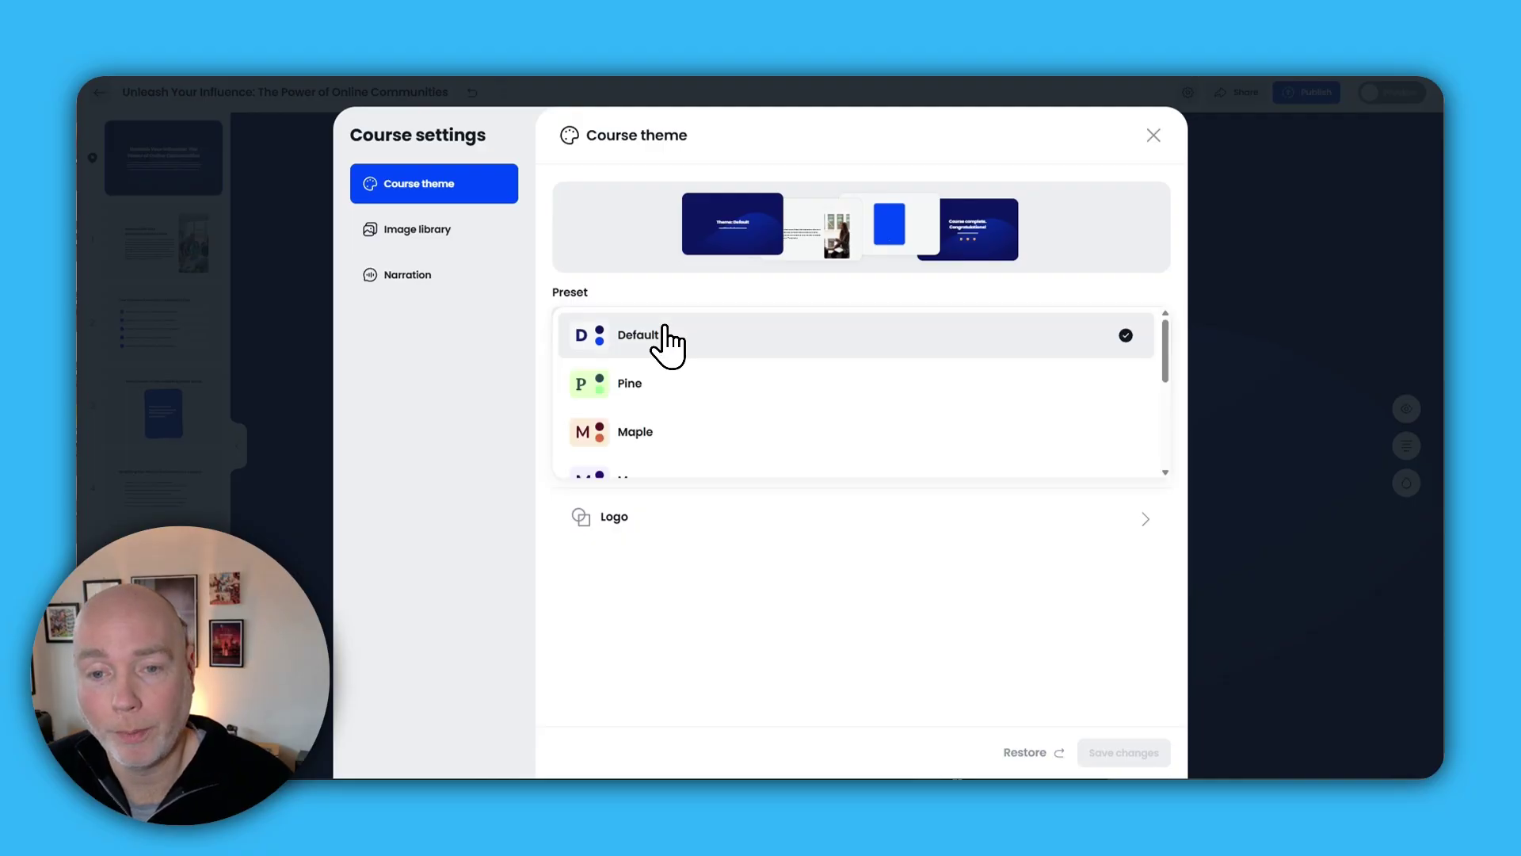
left_click(681, 382)
left_click(753, 342)
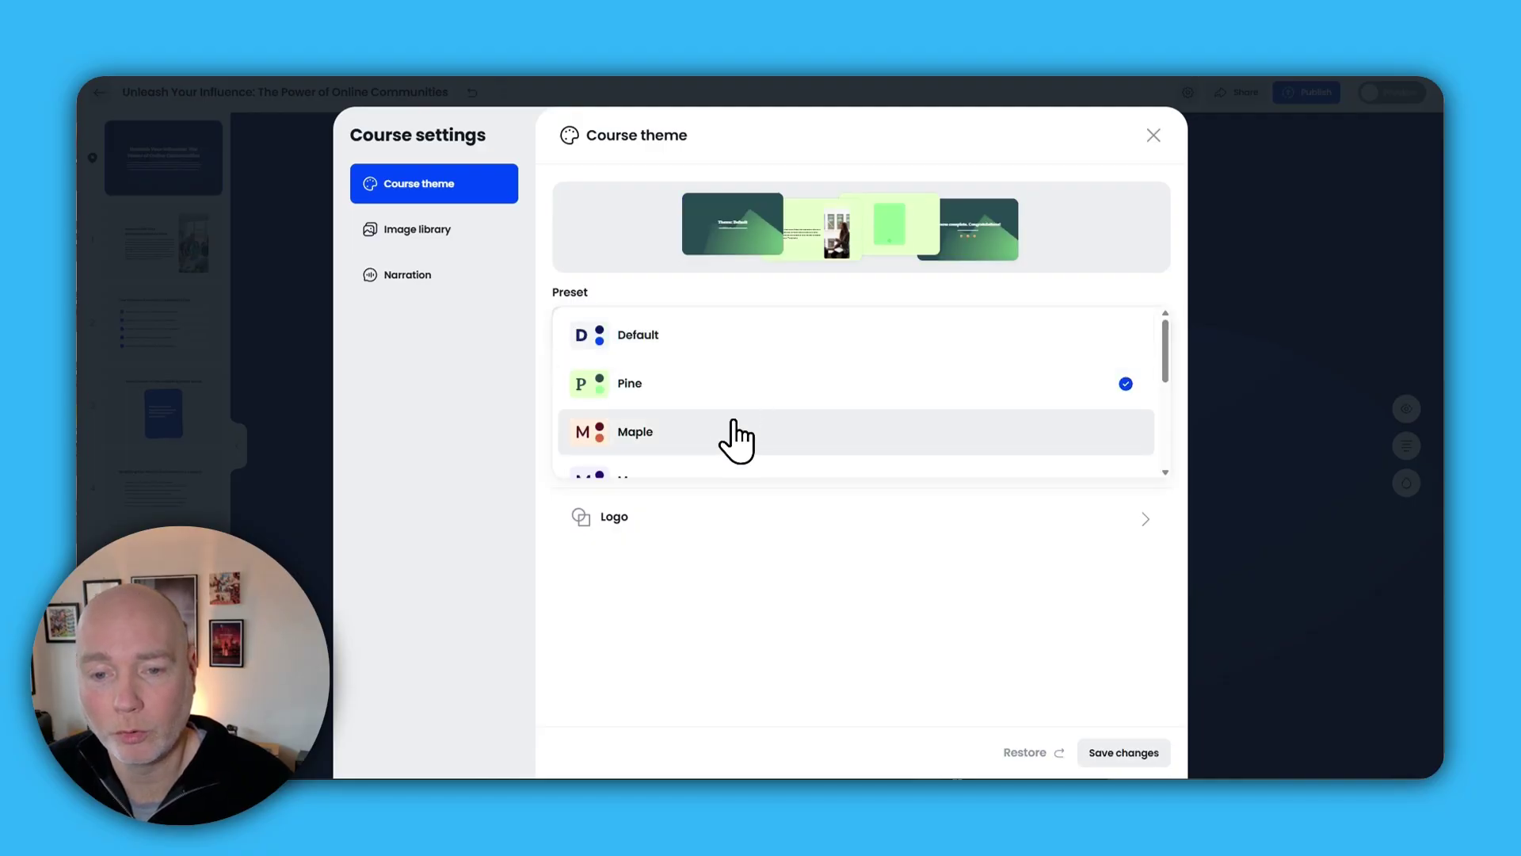
left_click(720, 440)
left_click(754, 348)
scroll(689, 408, "down", 3)
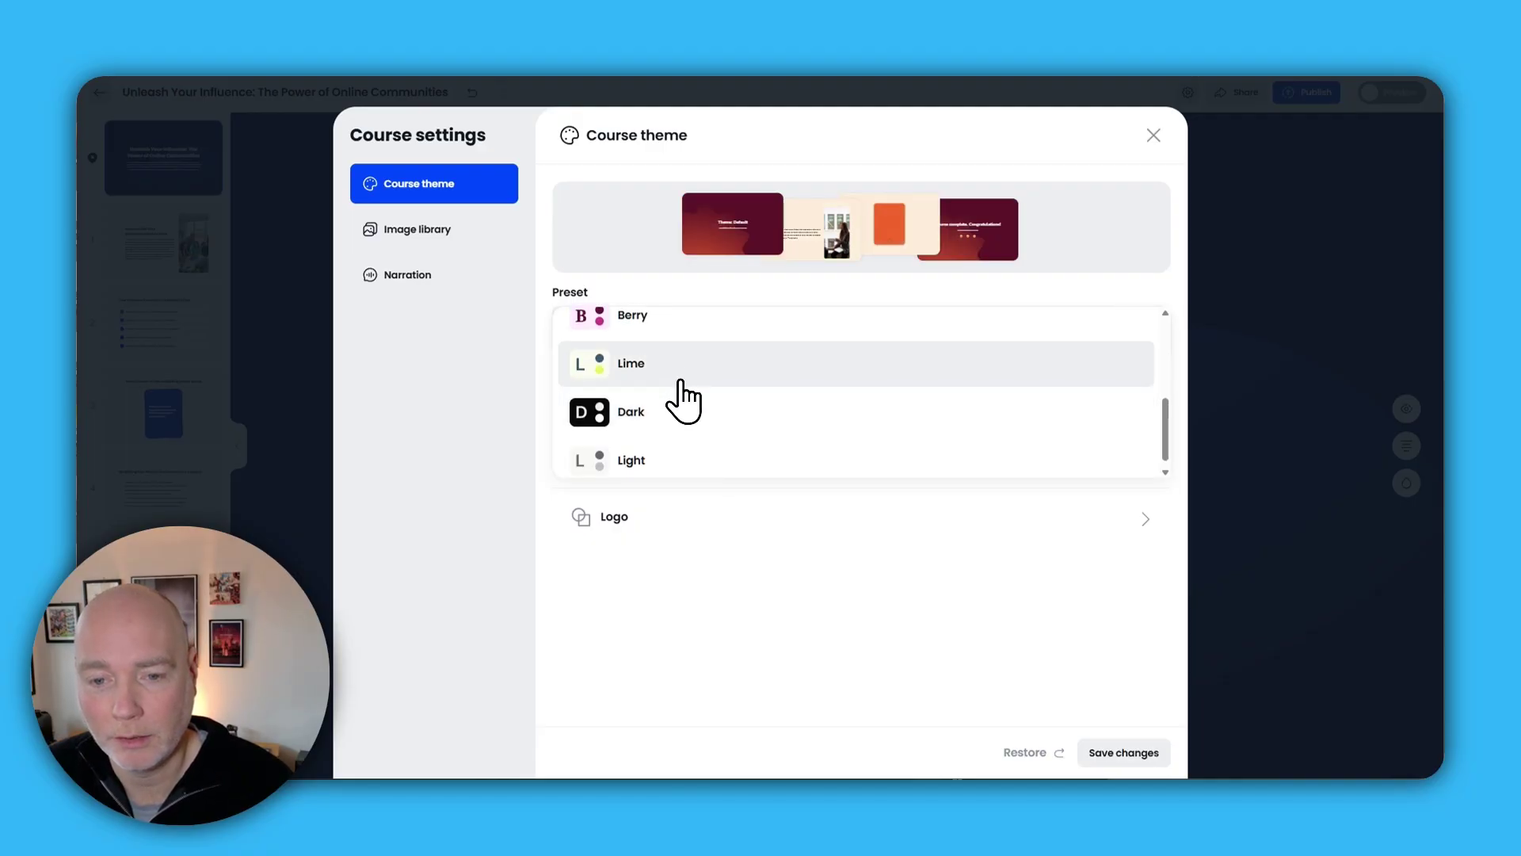
scroll(690, 408, "up", 3)
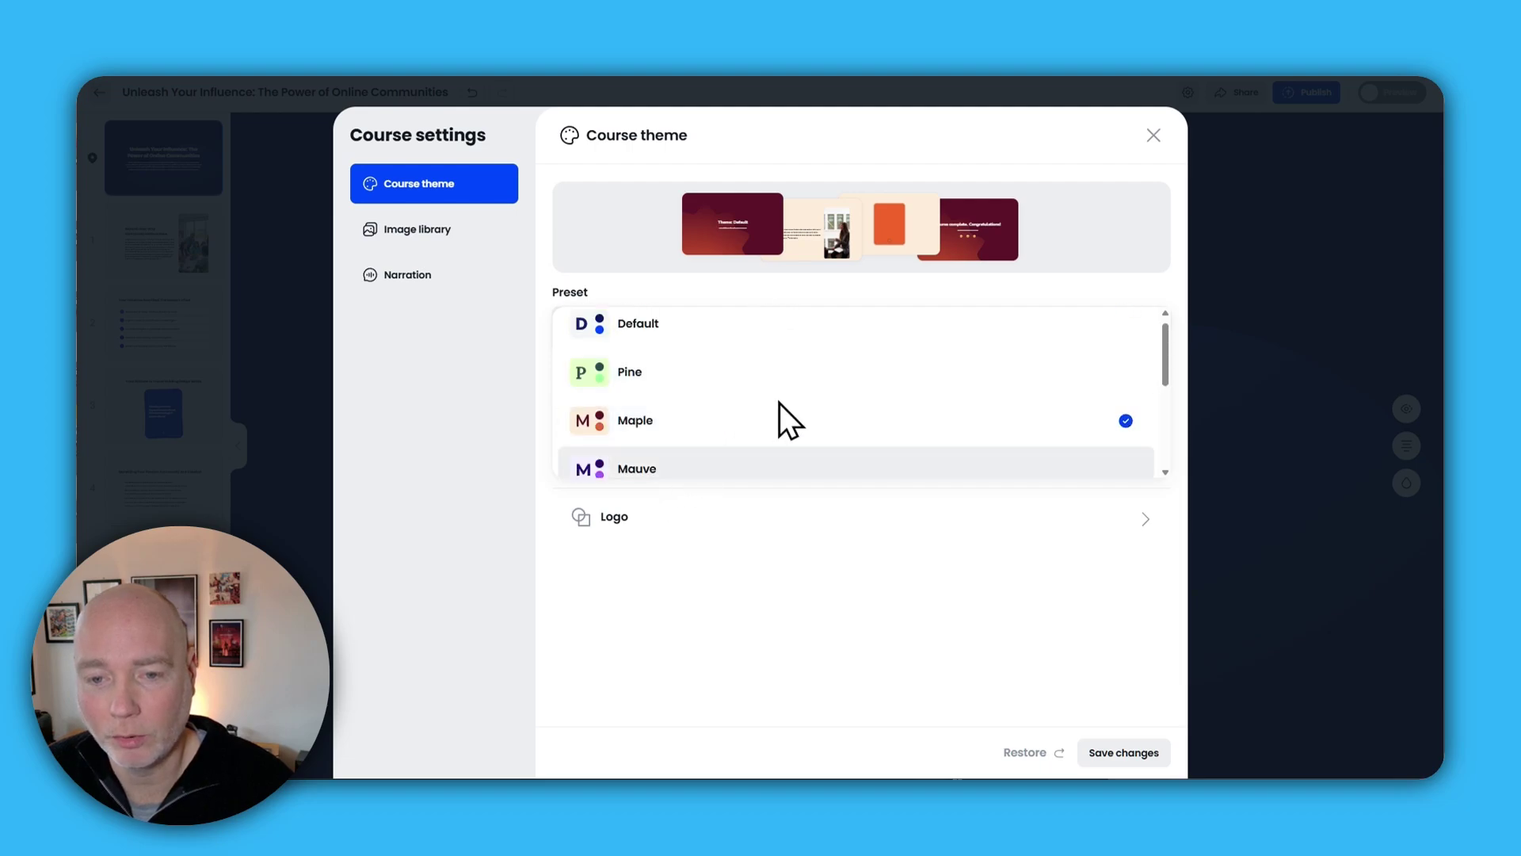
left_click(681, 416)
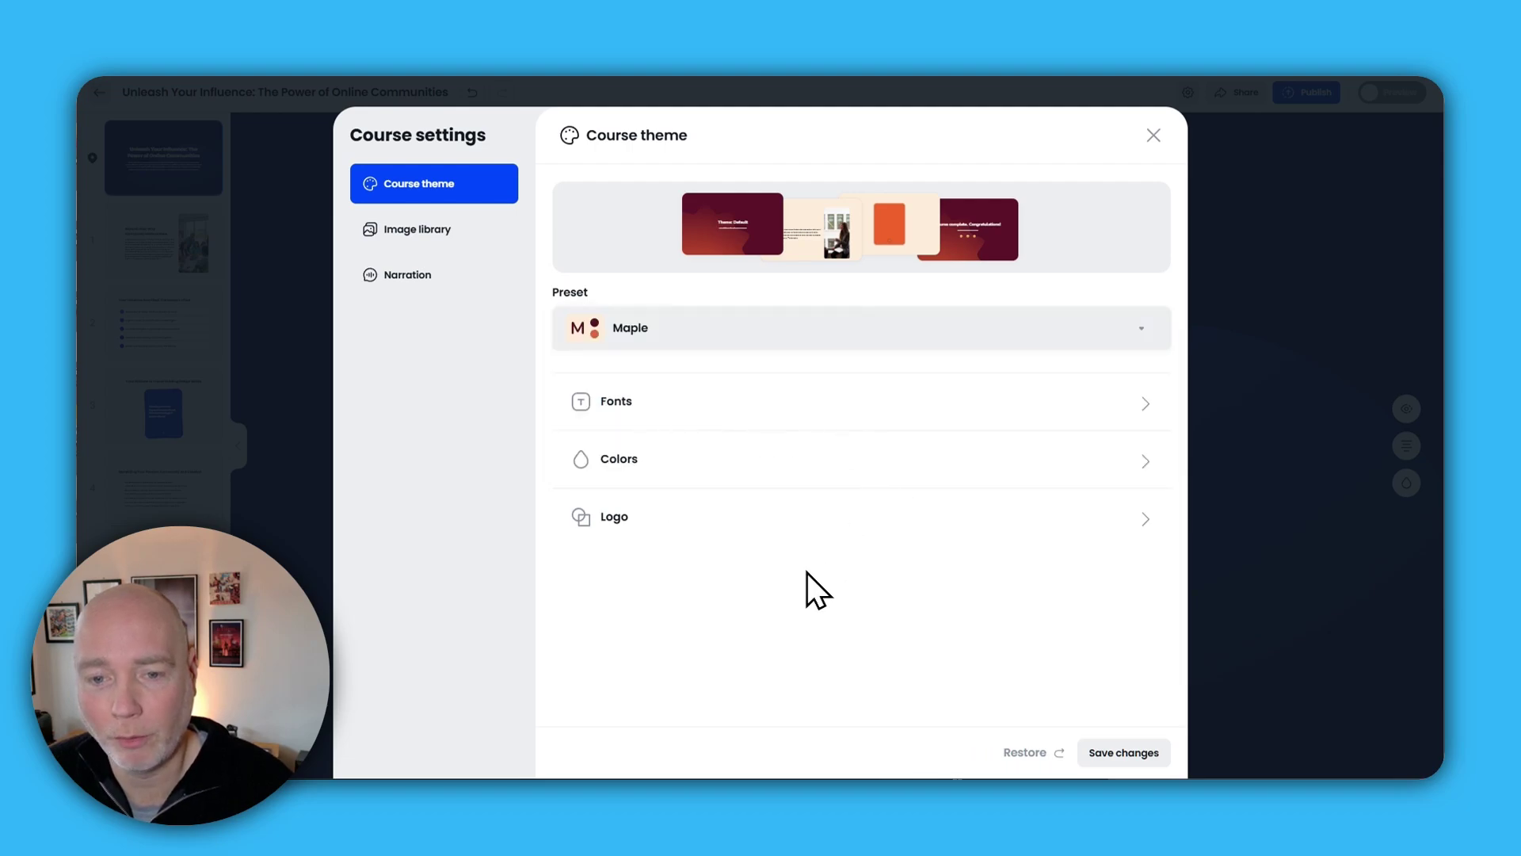
- Examine the theme's font choices for titles and headings and its color settings for standard, start and finish screens
left_click(764, 401)
left_click(657, 469)
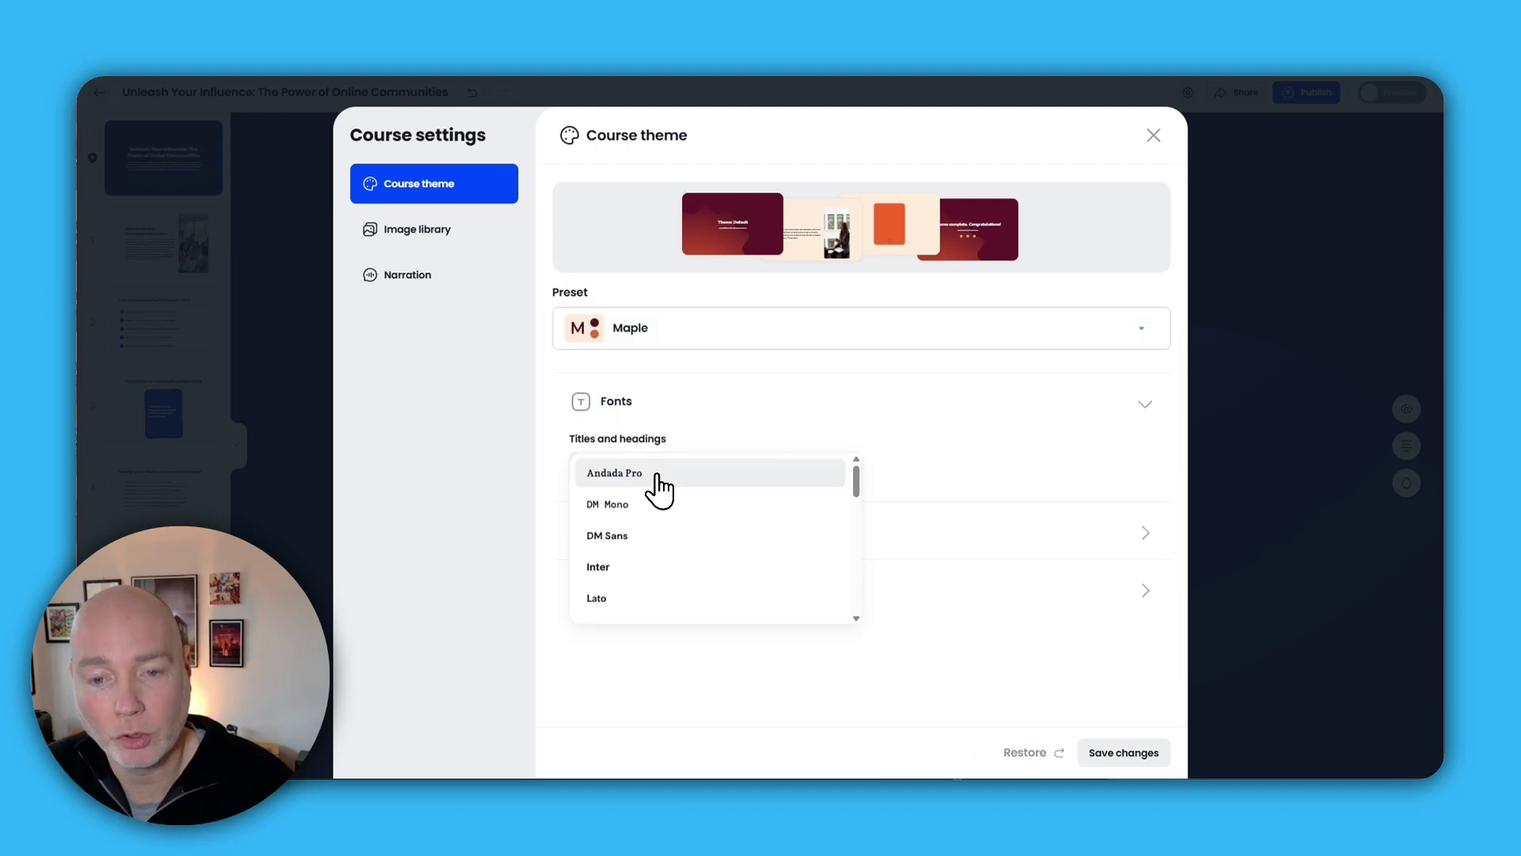
left_click(734, 405)
left_click(788, 466)
scroll(687, 629, "down", 3)
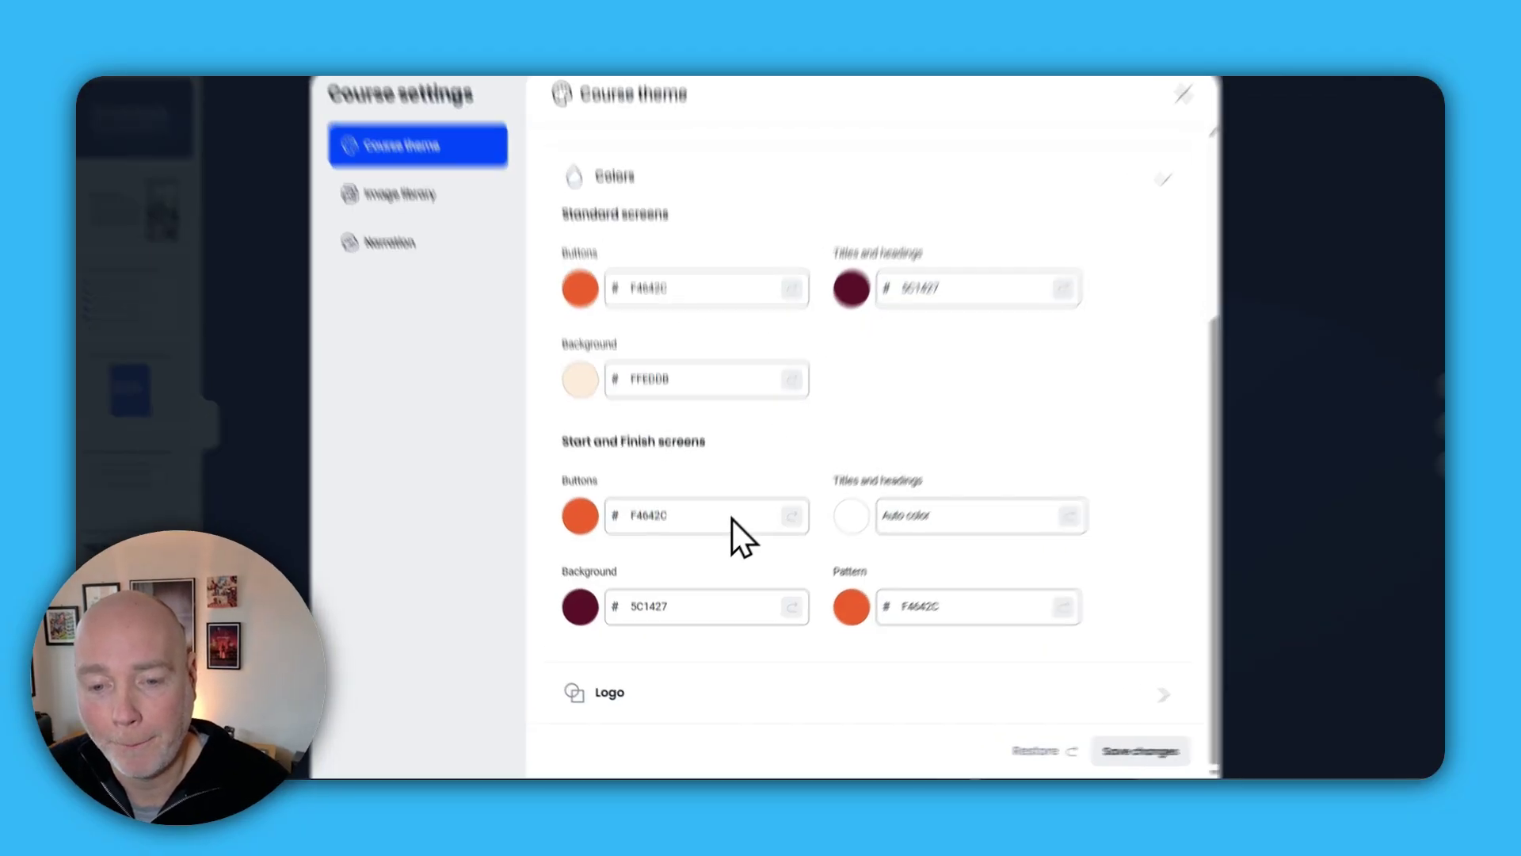
- Add the magnifying-glass image as the displayed course logo, then save the theme changes and close the course settings
left_click(713, 700)
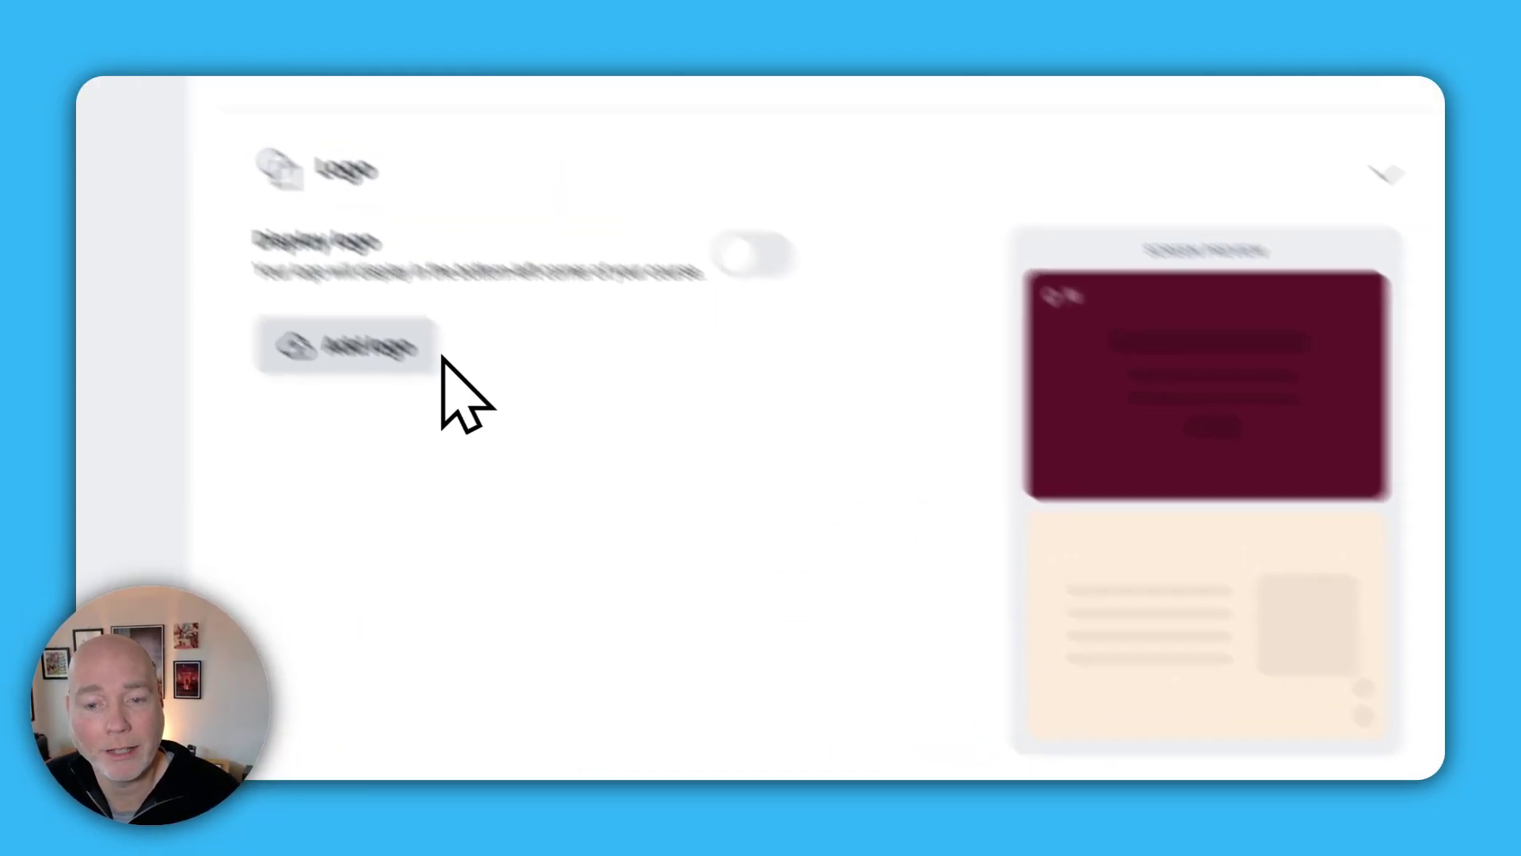
left_click(254, 272)
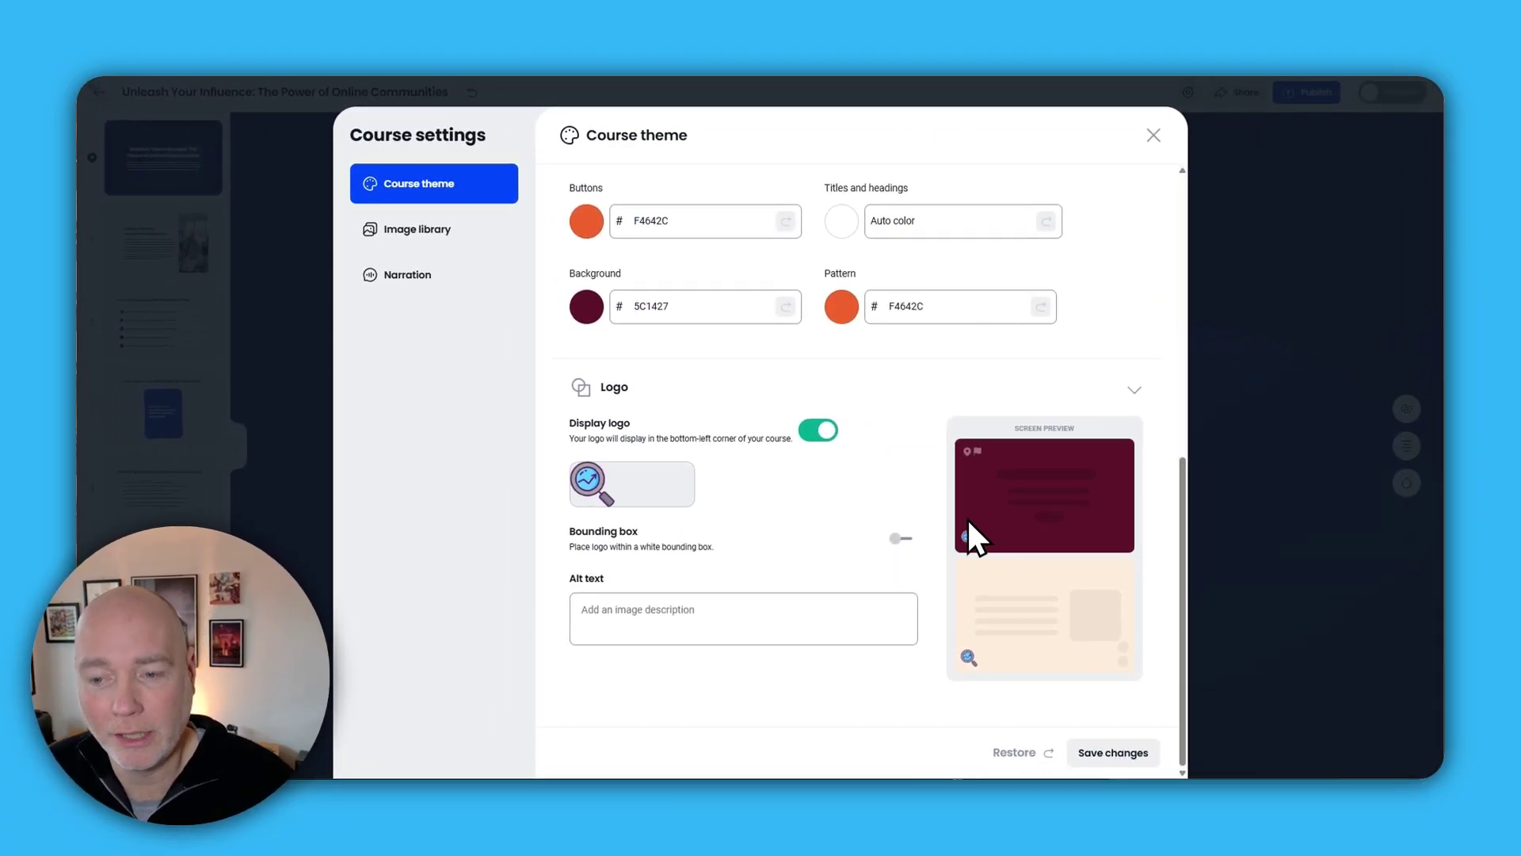
left_click(1096, 757)
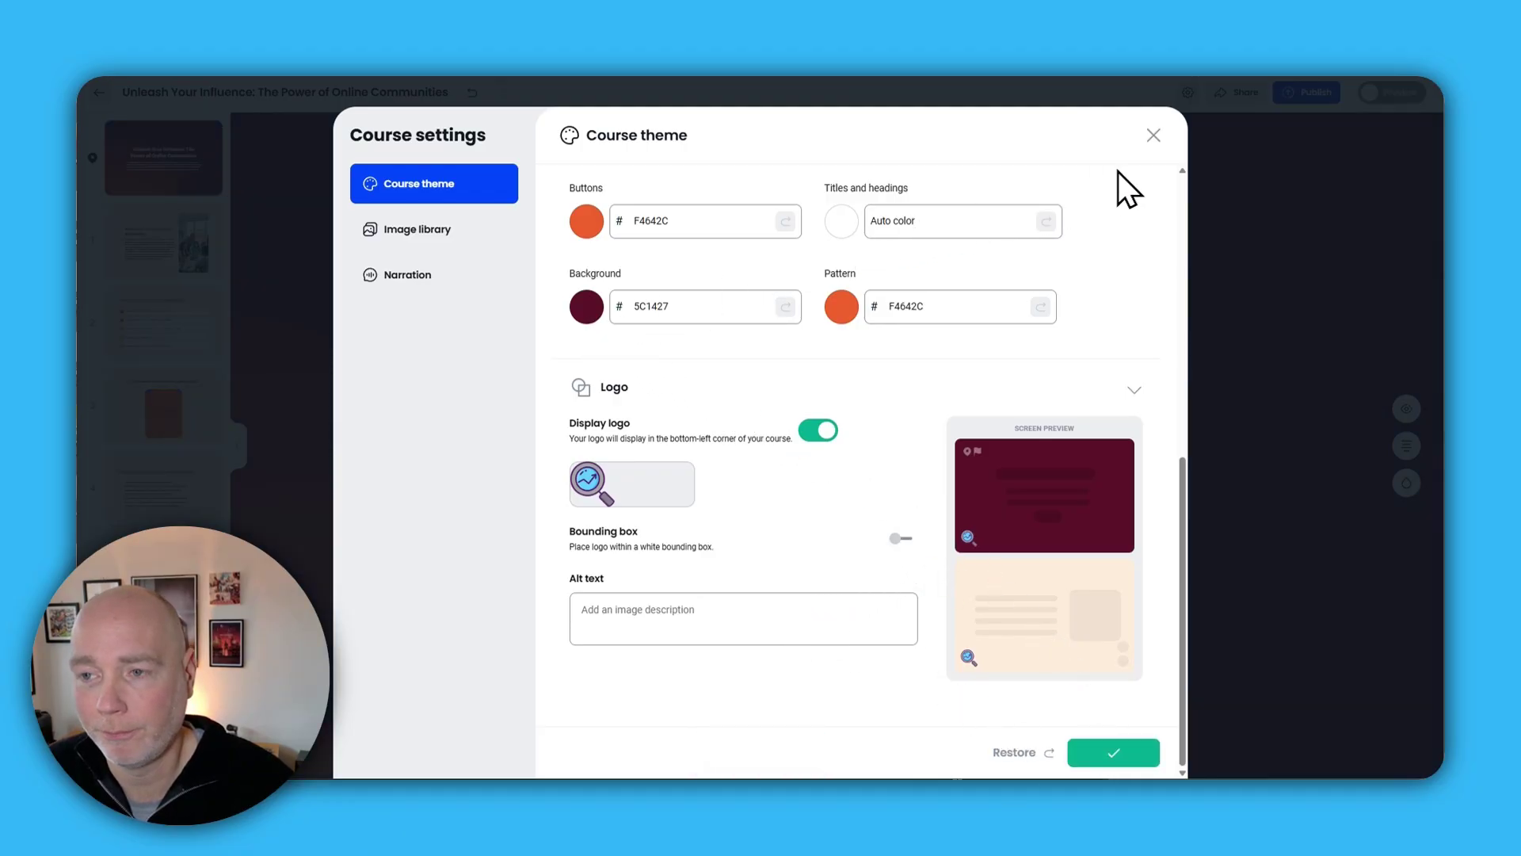
left_click(1154, 135)
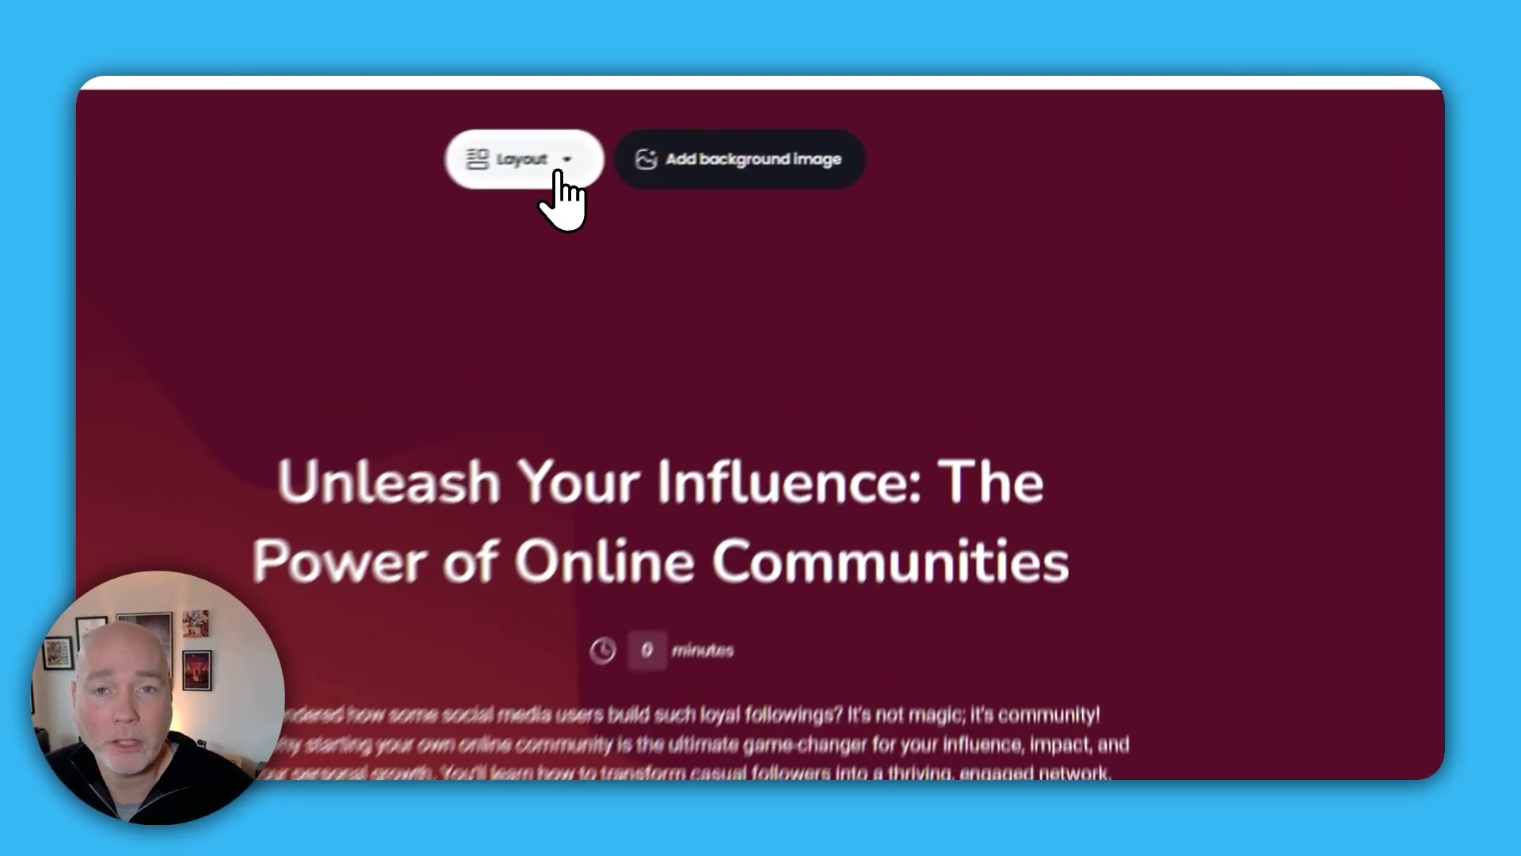
- Try the Image left layout on the screen "Beyond Likes: Why Community Matters More" and switch it to Image behind
left_click(778, 152)
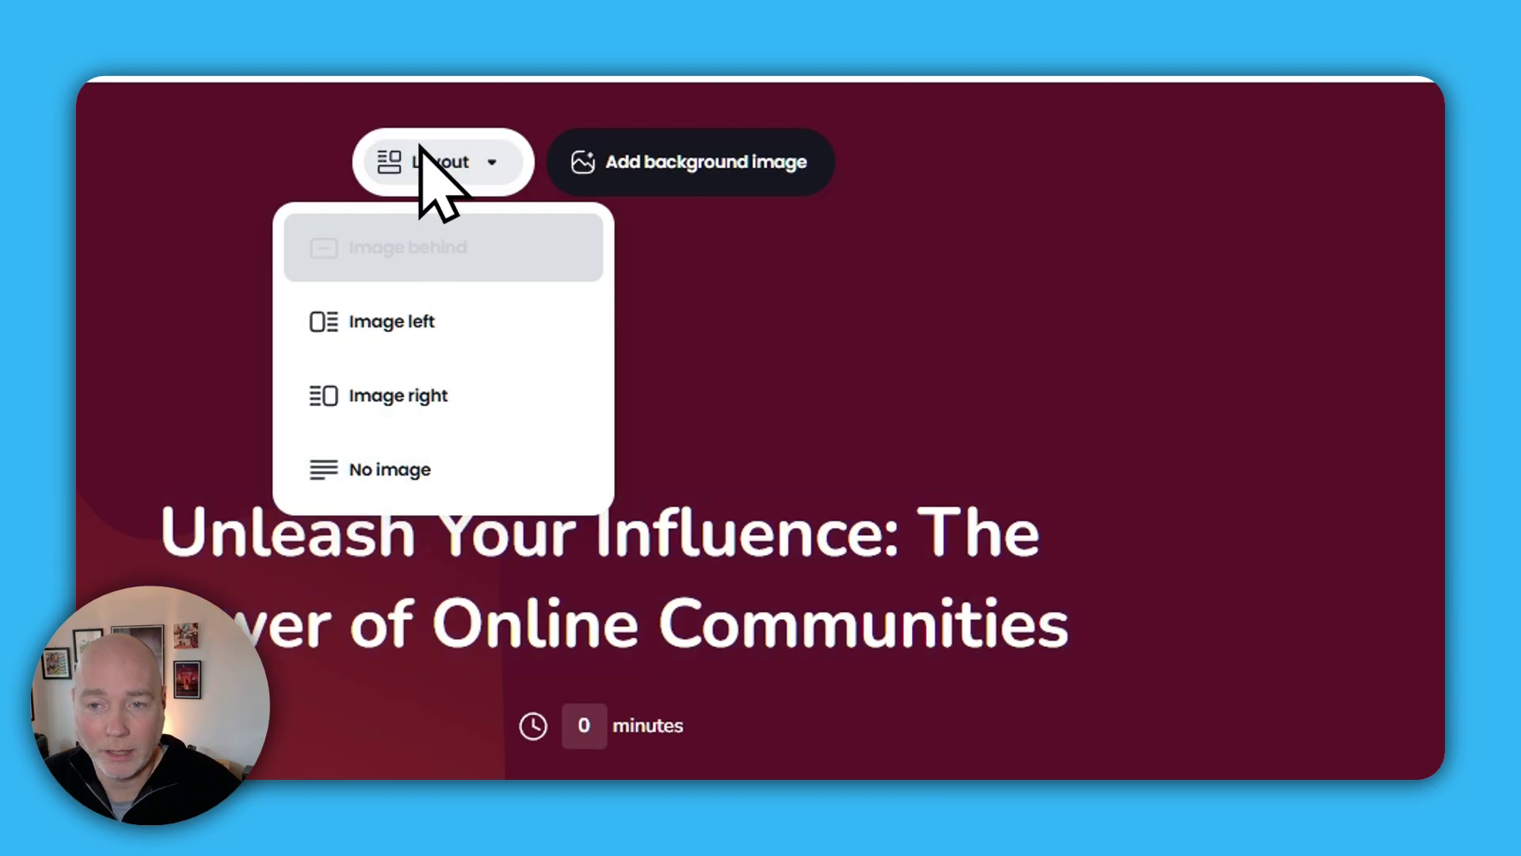
left_click(635, 357)
left_click(81, 302)
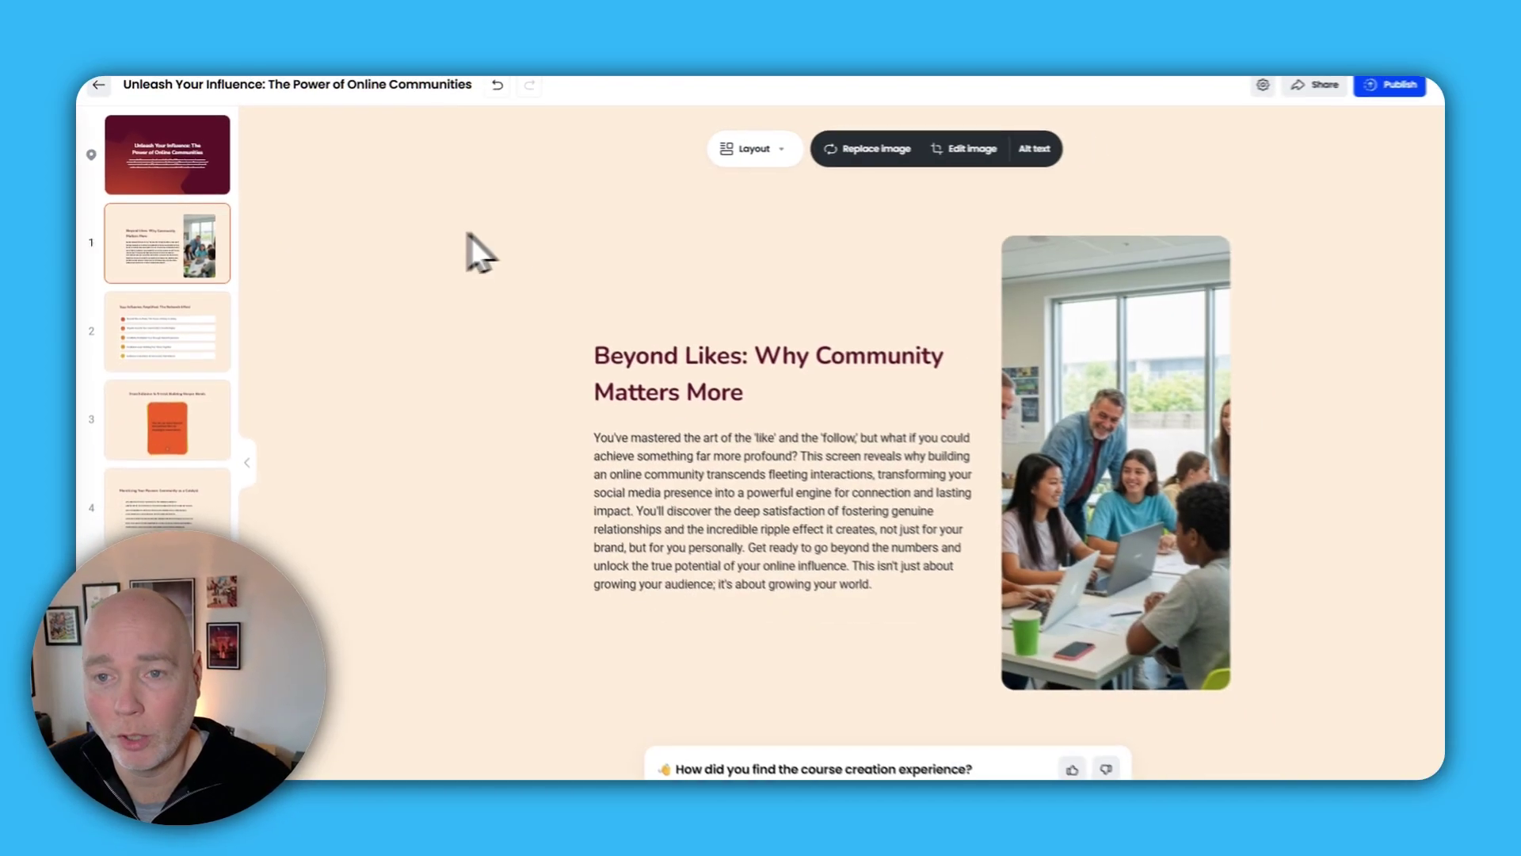
left_click(713, 152)
left_click(688, 232)
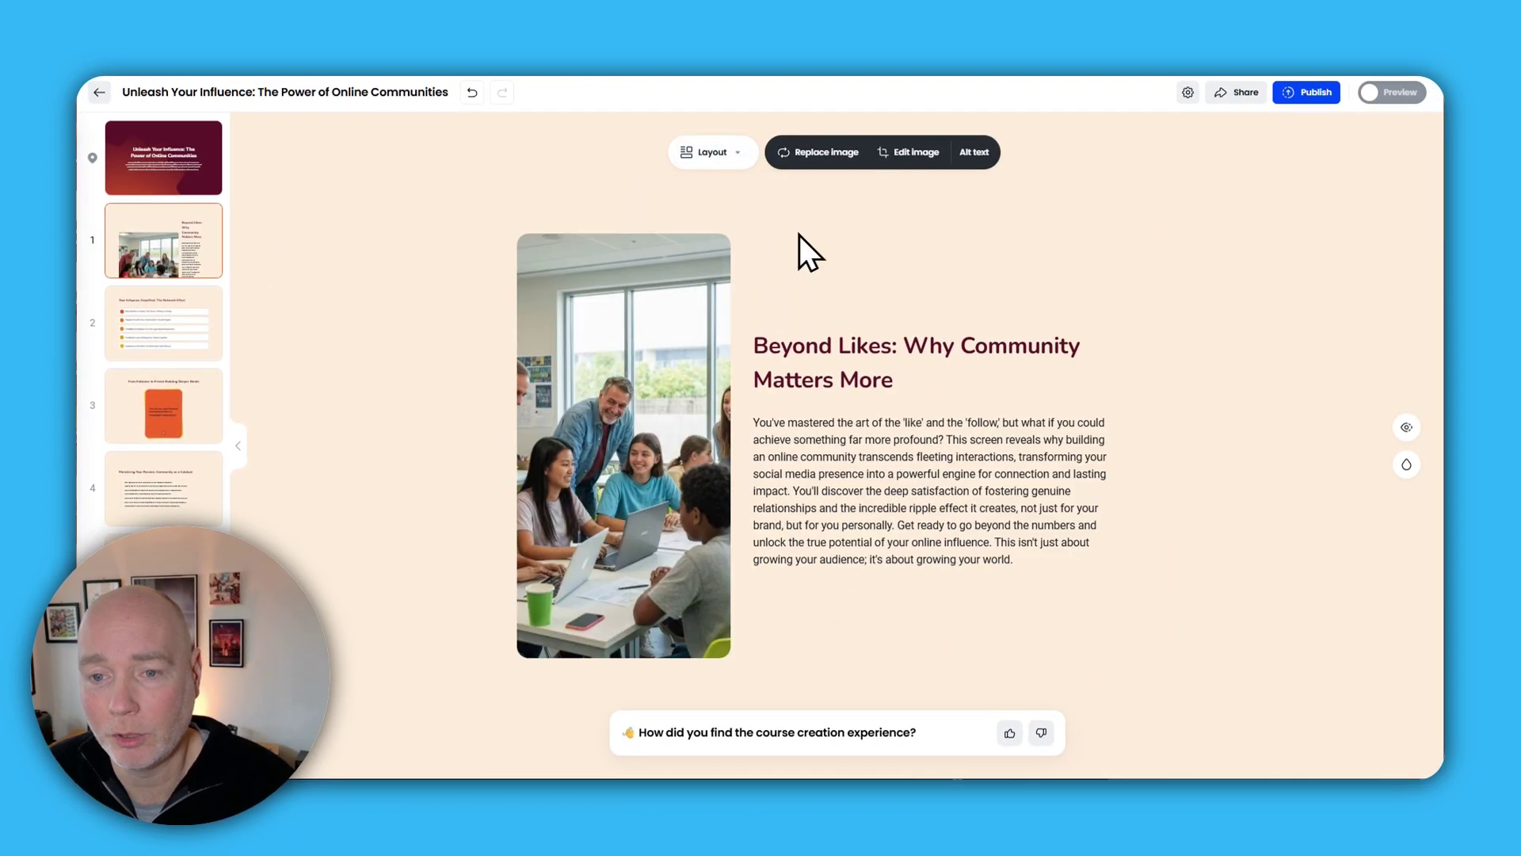
left_click(722, 178)
left_click(724, 196)
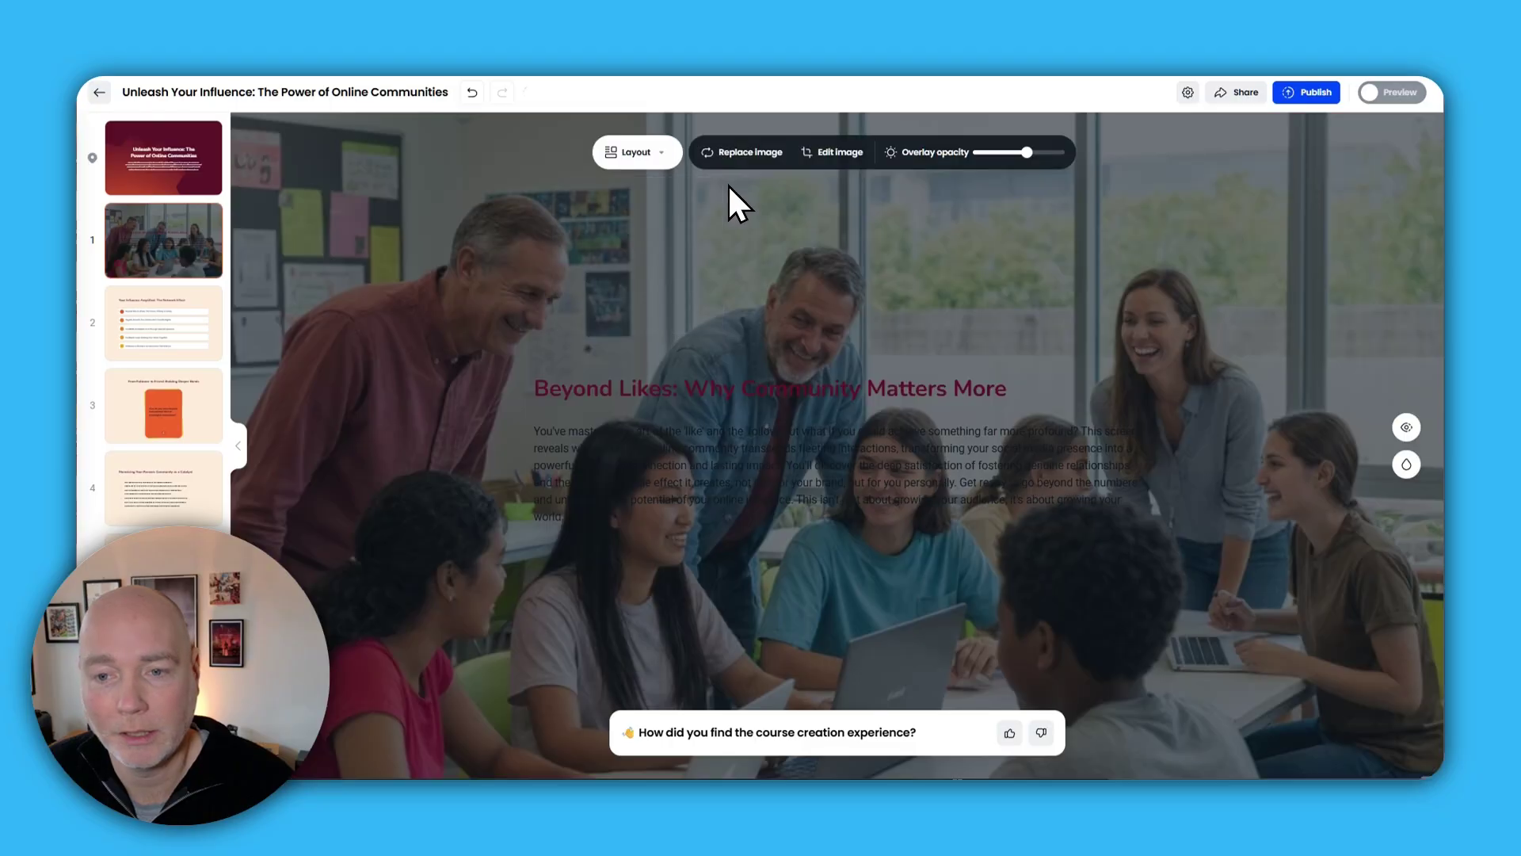
- Switch the "Beyond Likes" screen to the Image right layout after trying No image, and narrow its image to widen the text
left_click(648, 163)
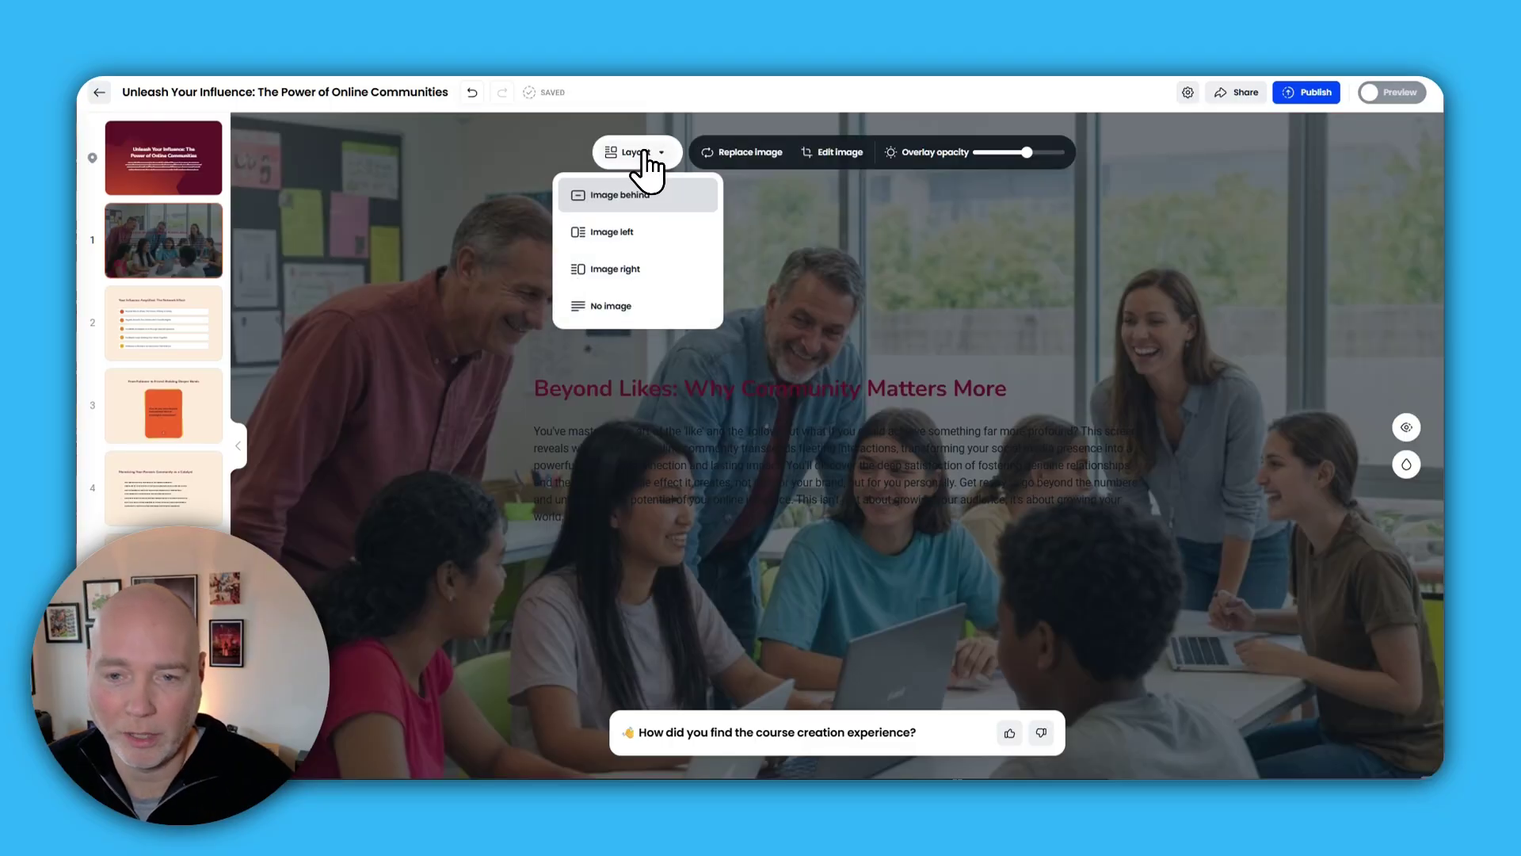
left_click(611, 311)
left_click(828, 152)
left_click(852, 267)
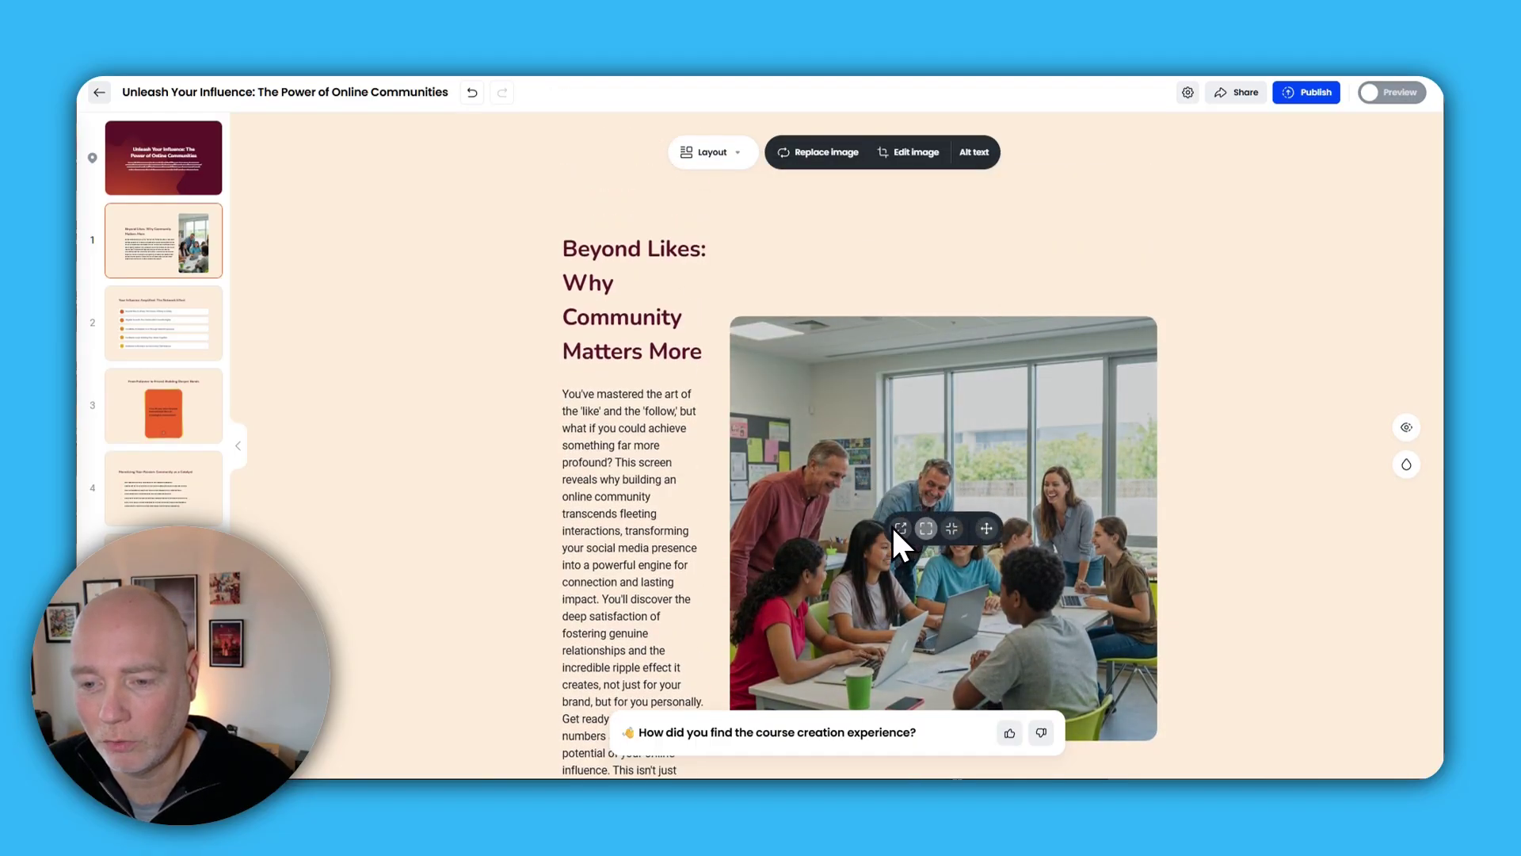
left_click(900, 528)
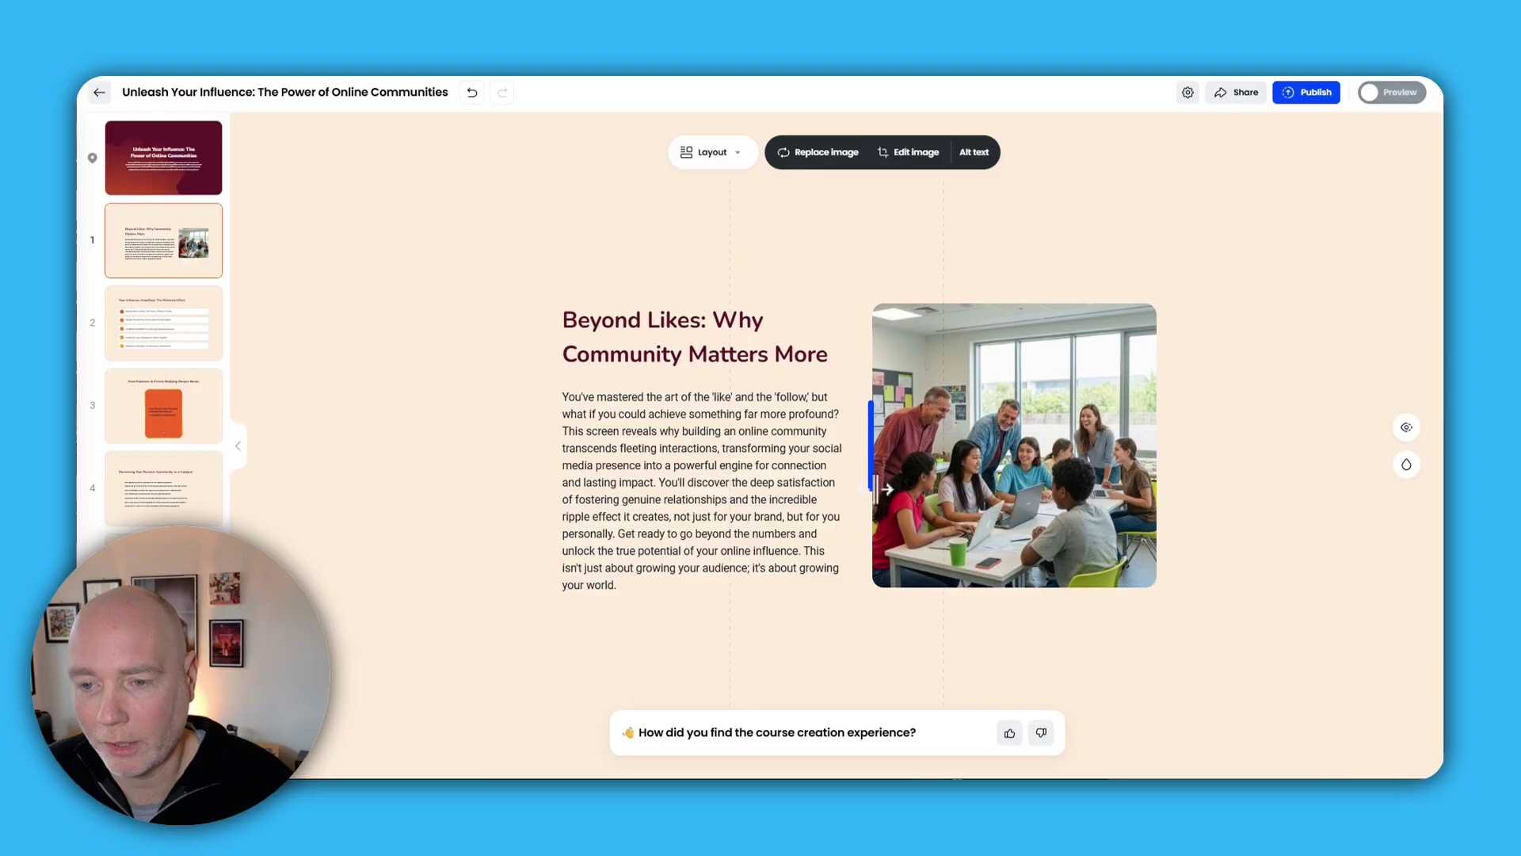
left_click_drag(915, 493, 946, 491)
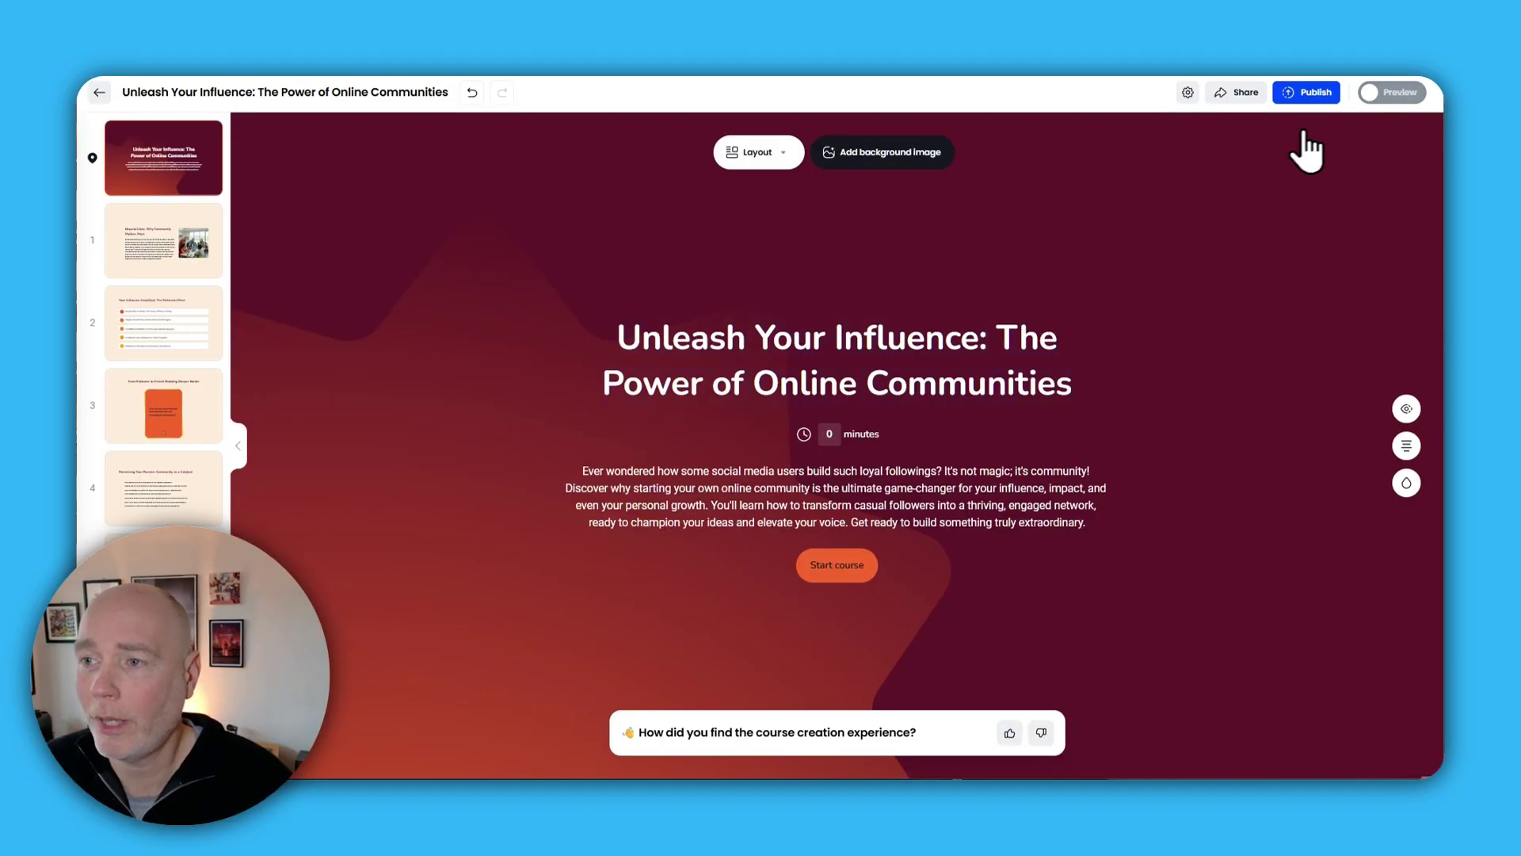
- Preview the course as a learner, starting it and advancing past the screen "Beyond Likes: Why Community Matters More"
left_click(1398, 92)
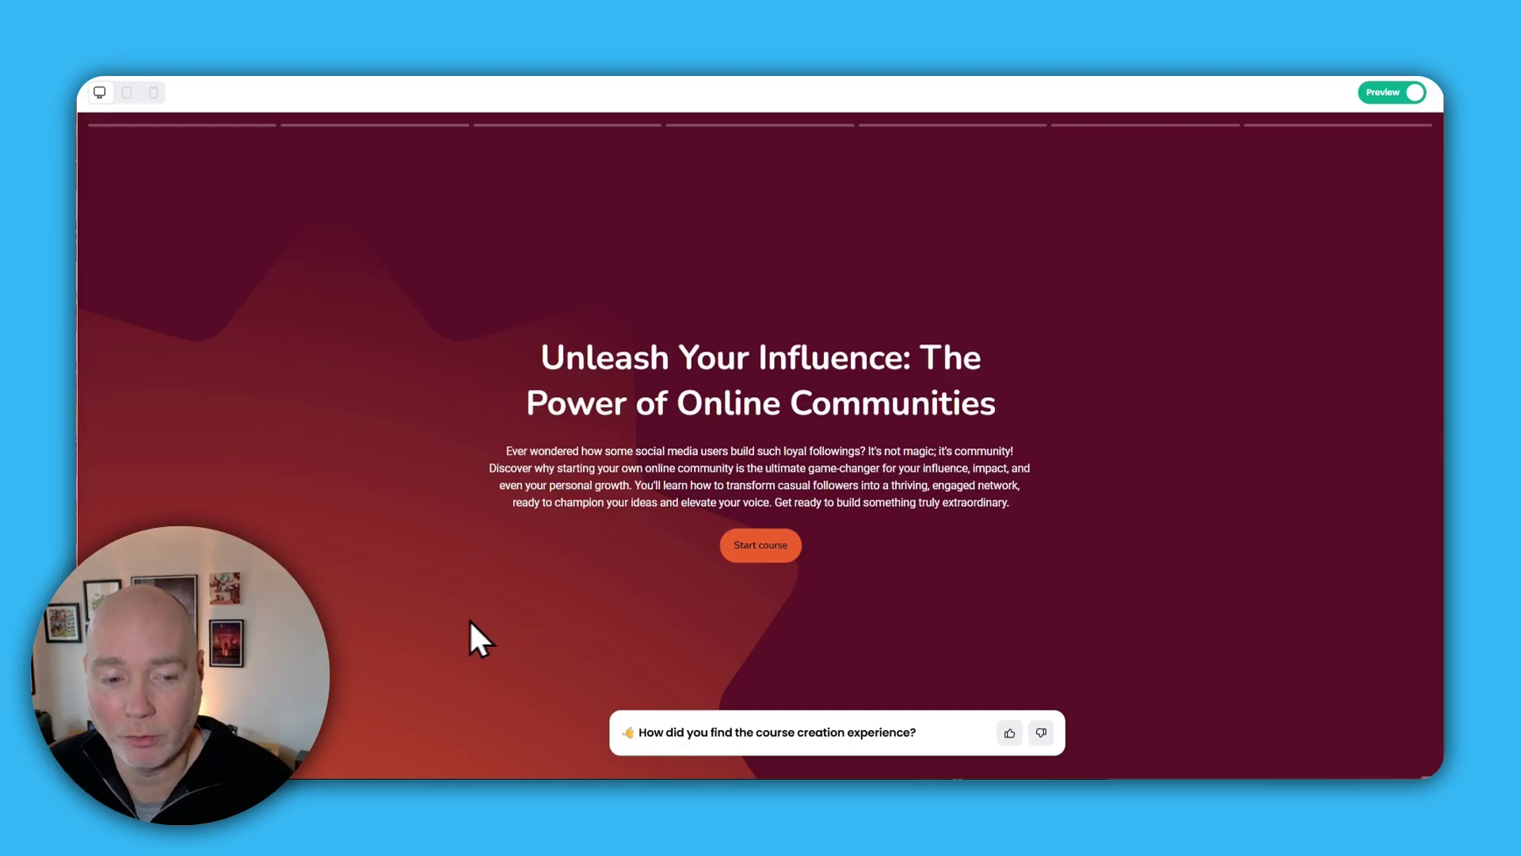
left_click(765, 550)
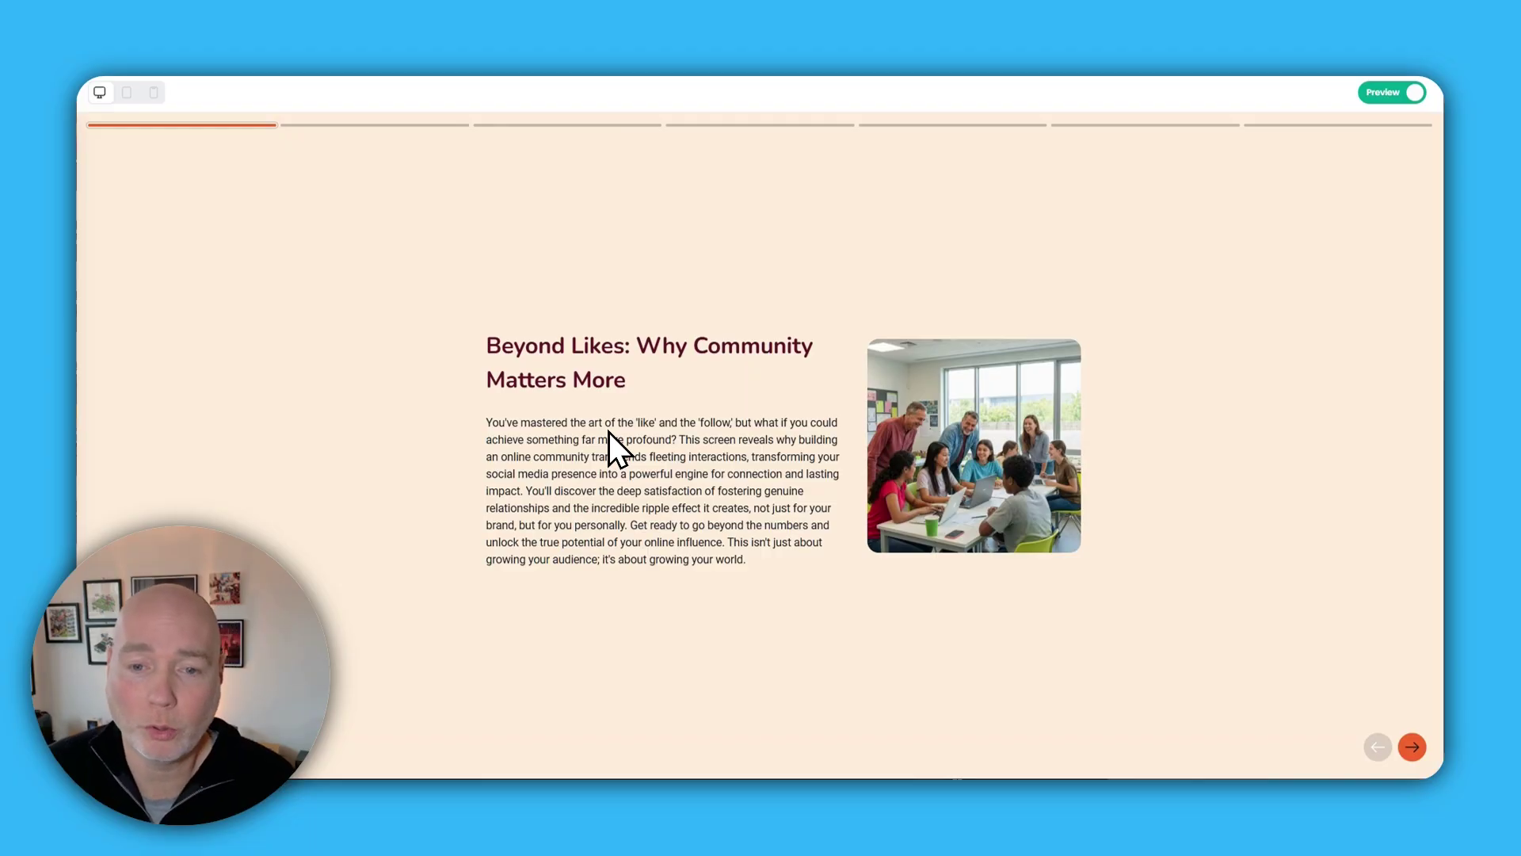
left_click(1412, 747)
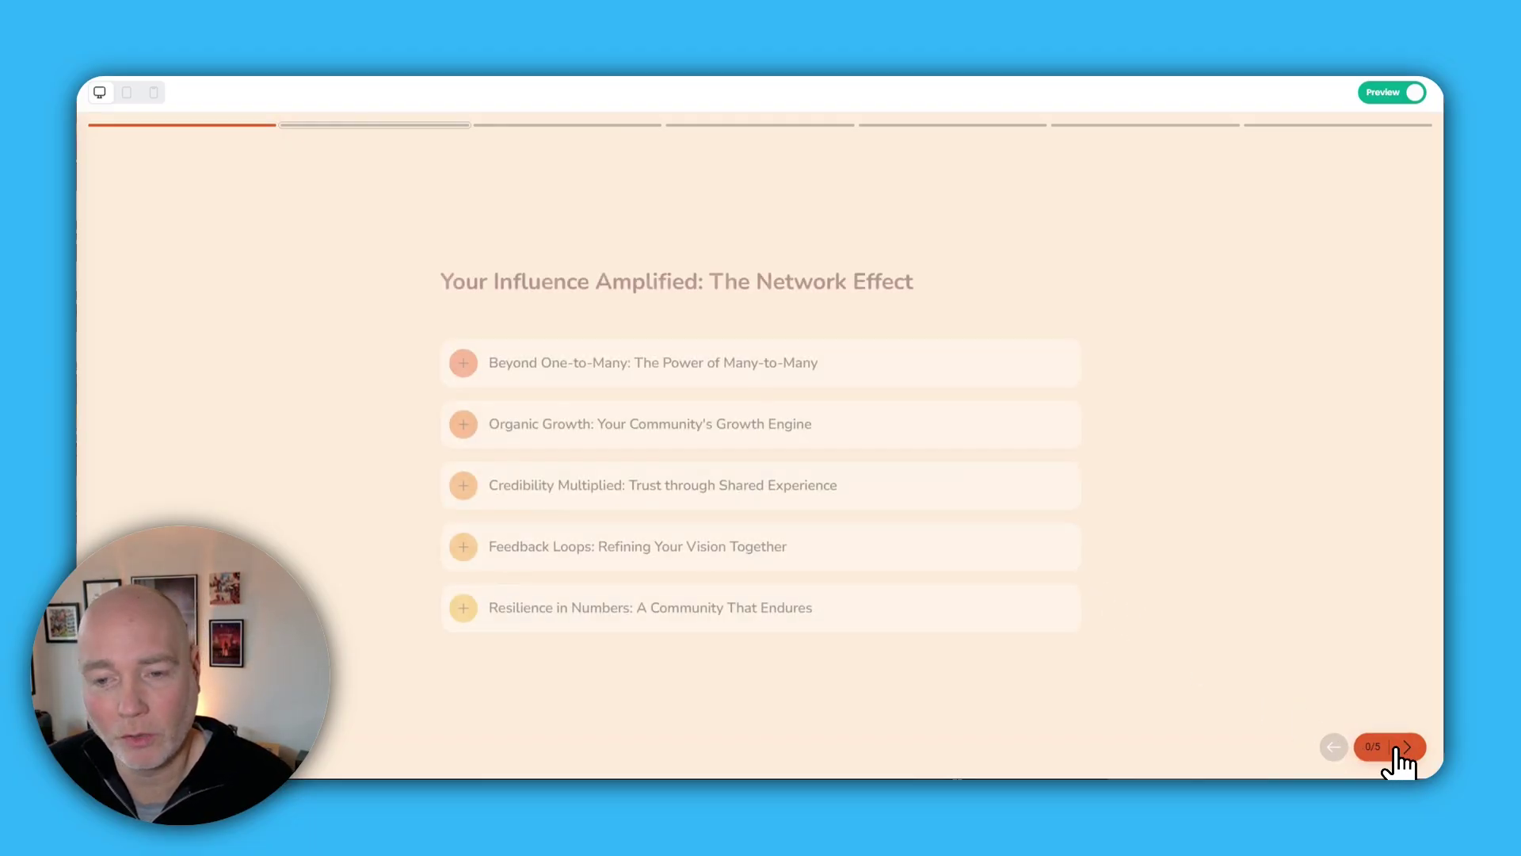
- Go through the expandable items of "Your Influence Amplified: The Network Effect" and advance to the flashcard screen
left_click(464, 367)
left_click(464, 483)
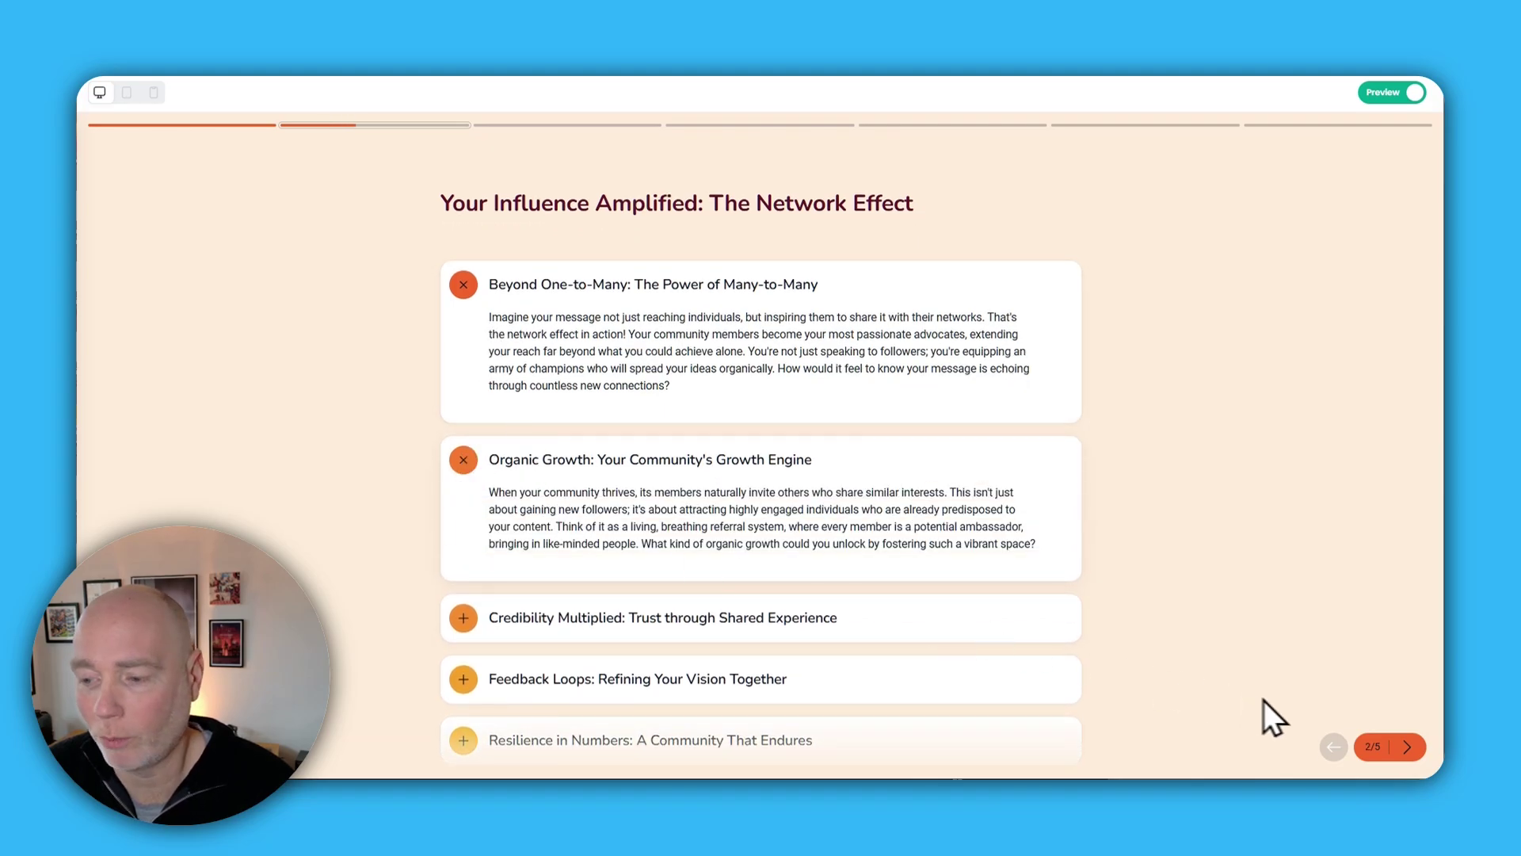
left_click(1409, 750)
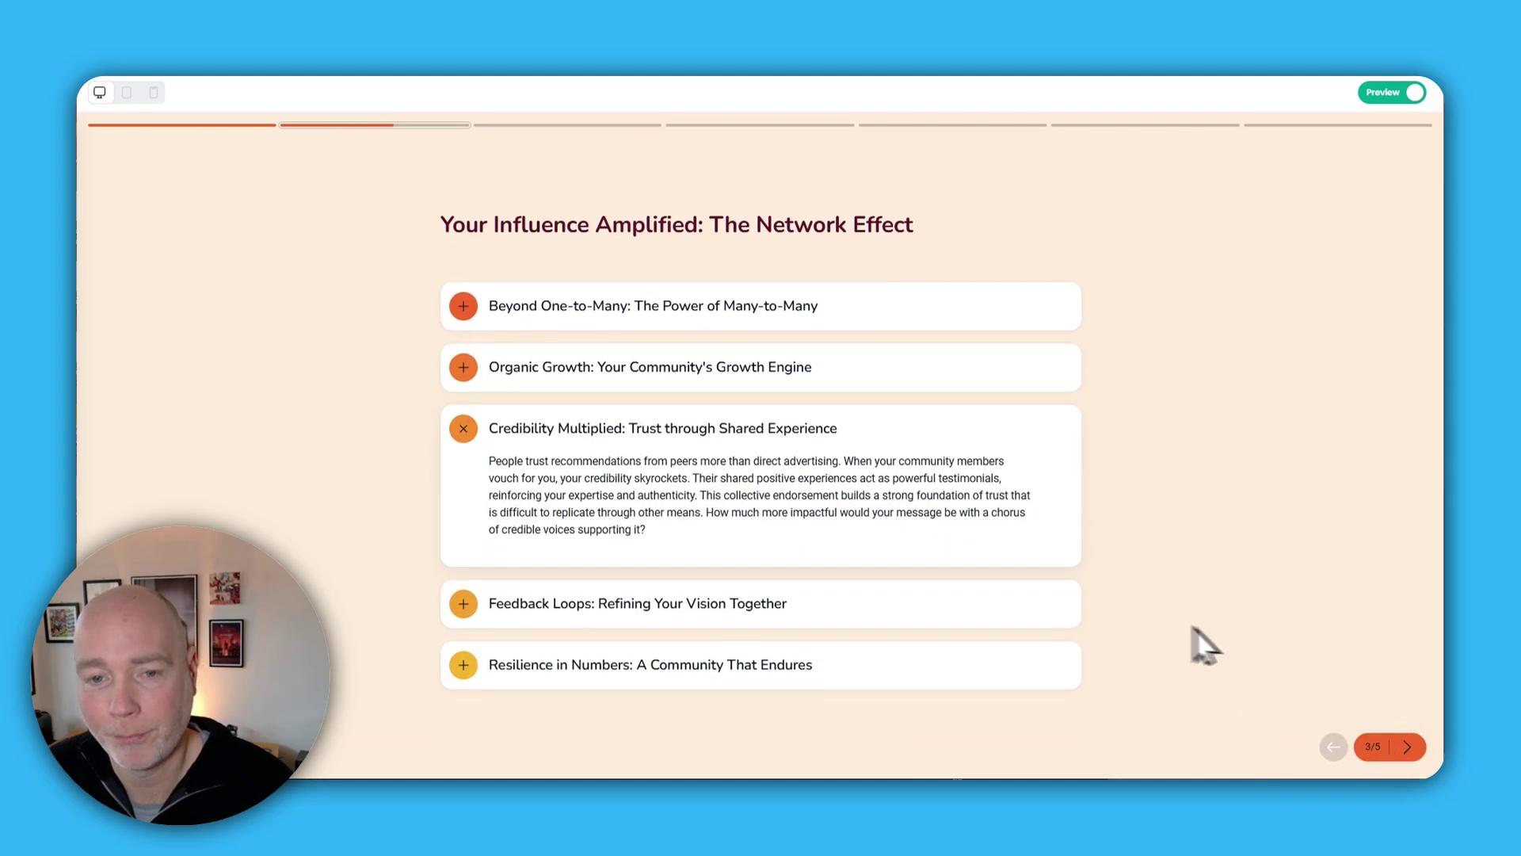
left_click(1402, 753)
left_click(1403, 754)
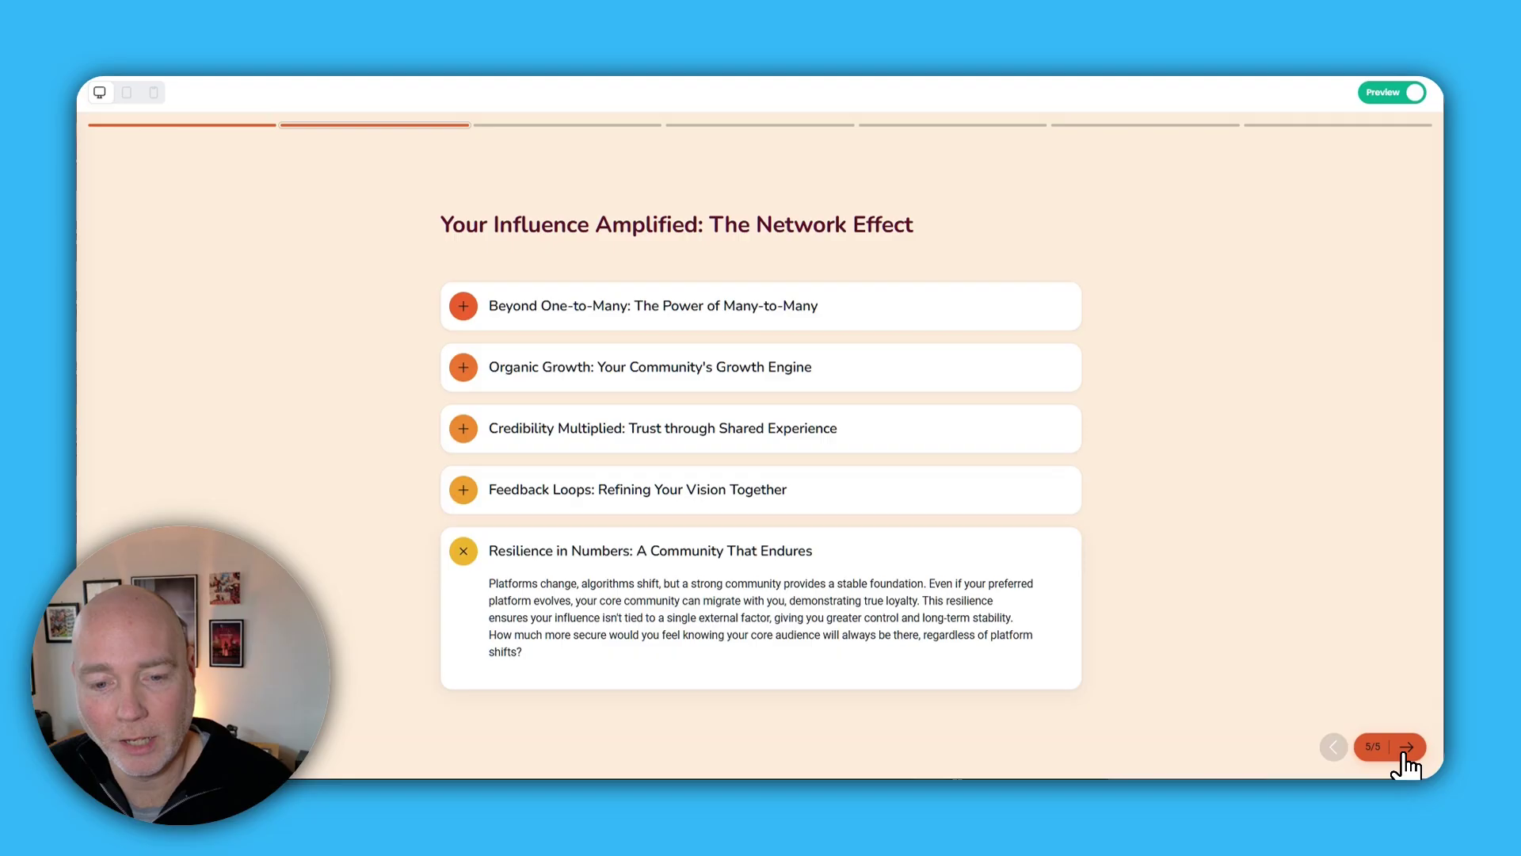
left_click(1404, 754)
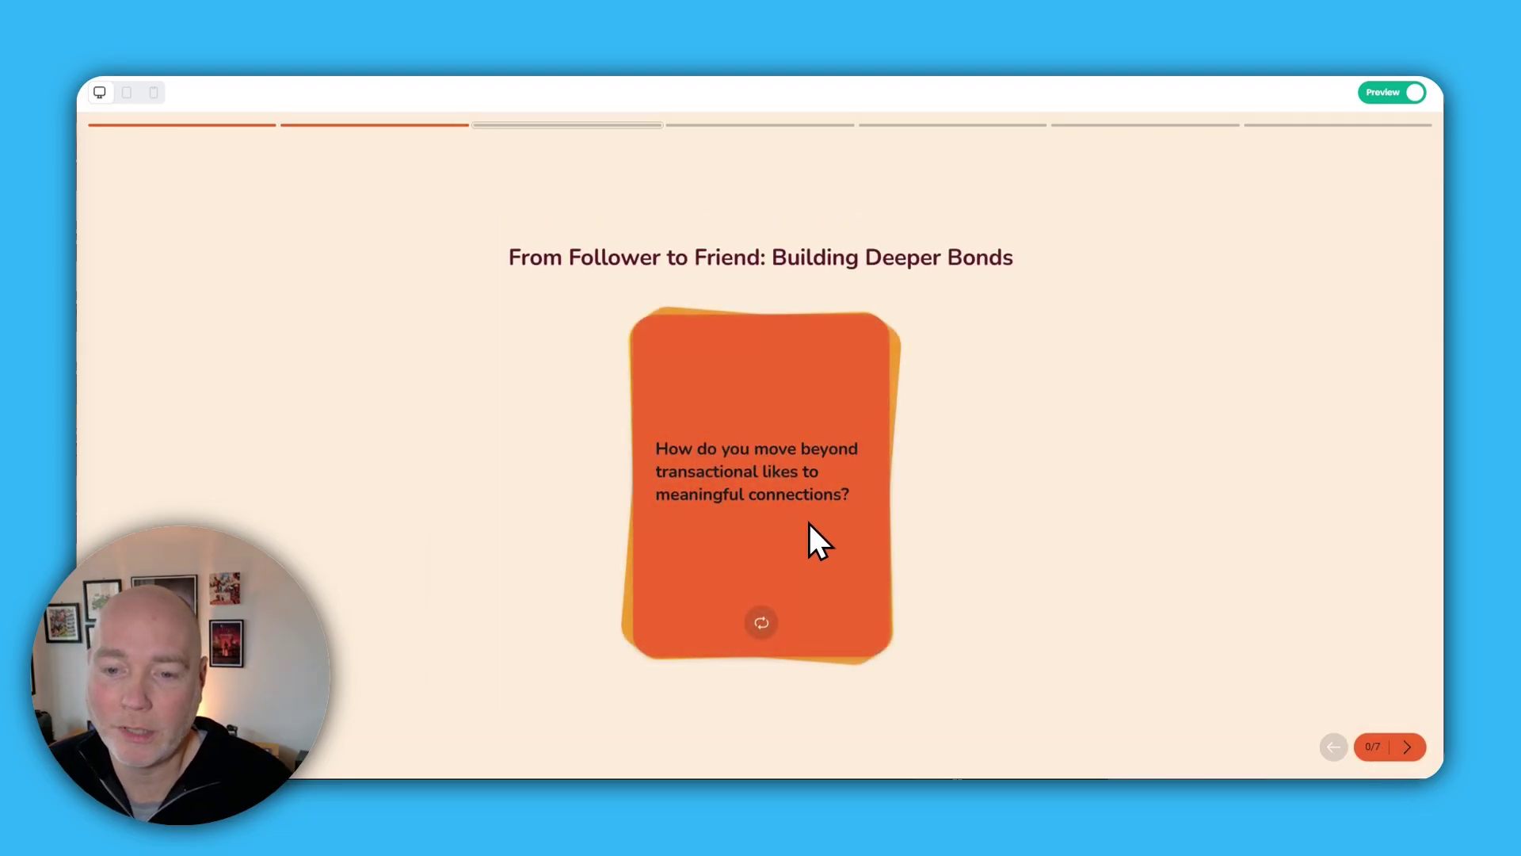
- Go through all the flashcards of "From Follower to Friend: Building Deeper Bonds" and advance past them
left_click(1405, 751)
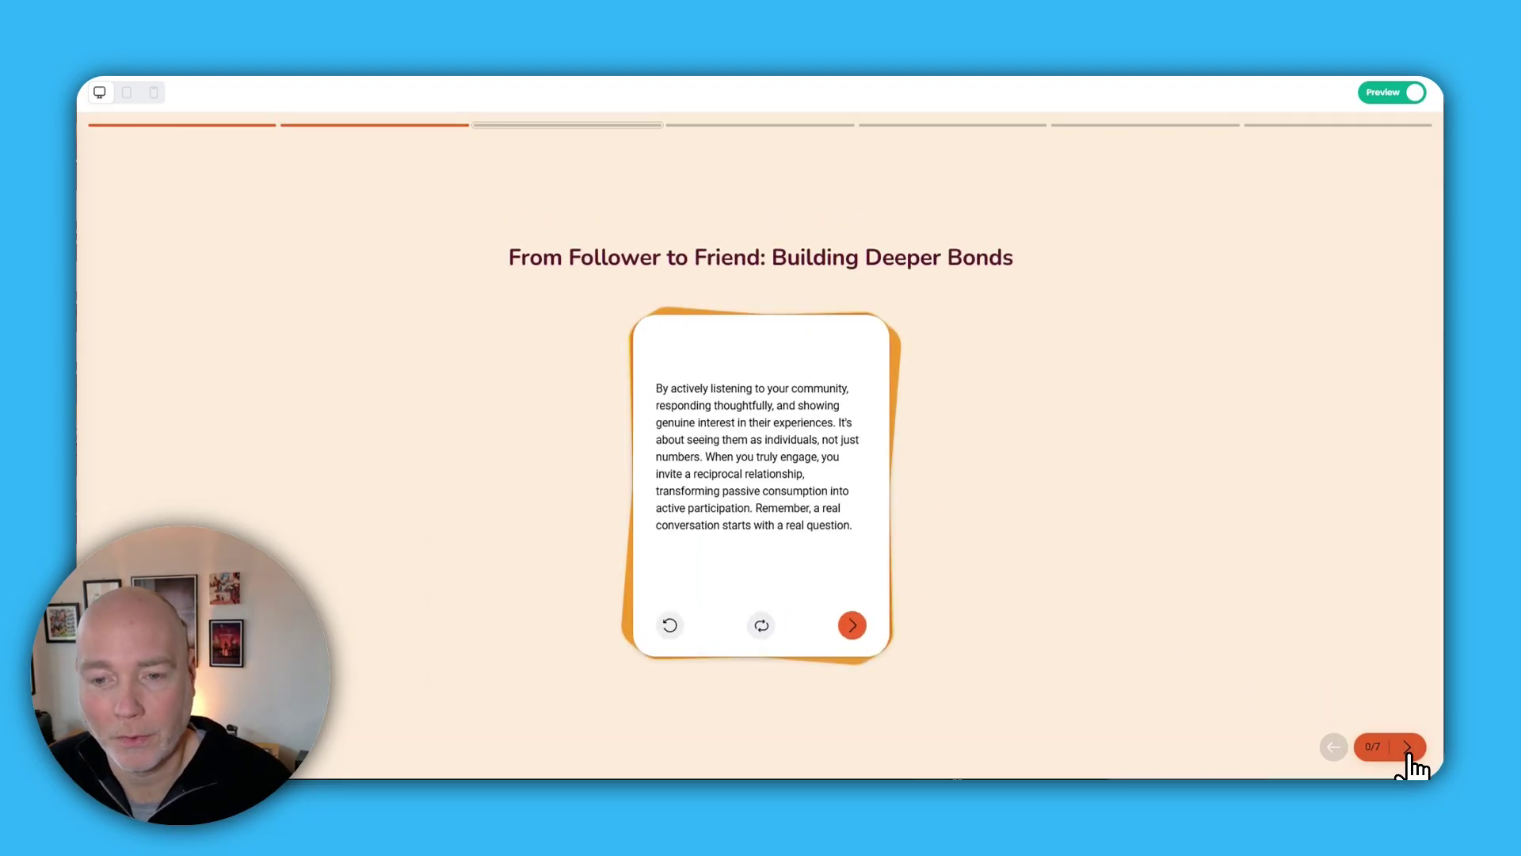
left_click(1408, 753)
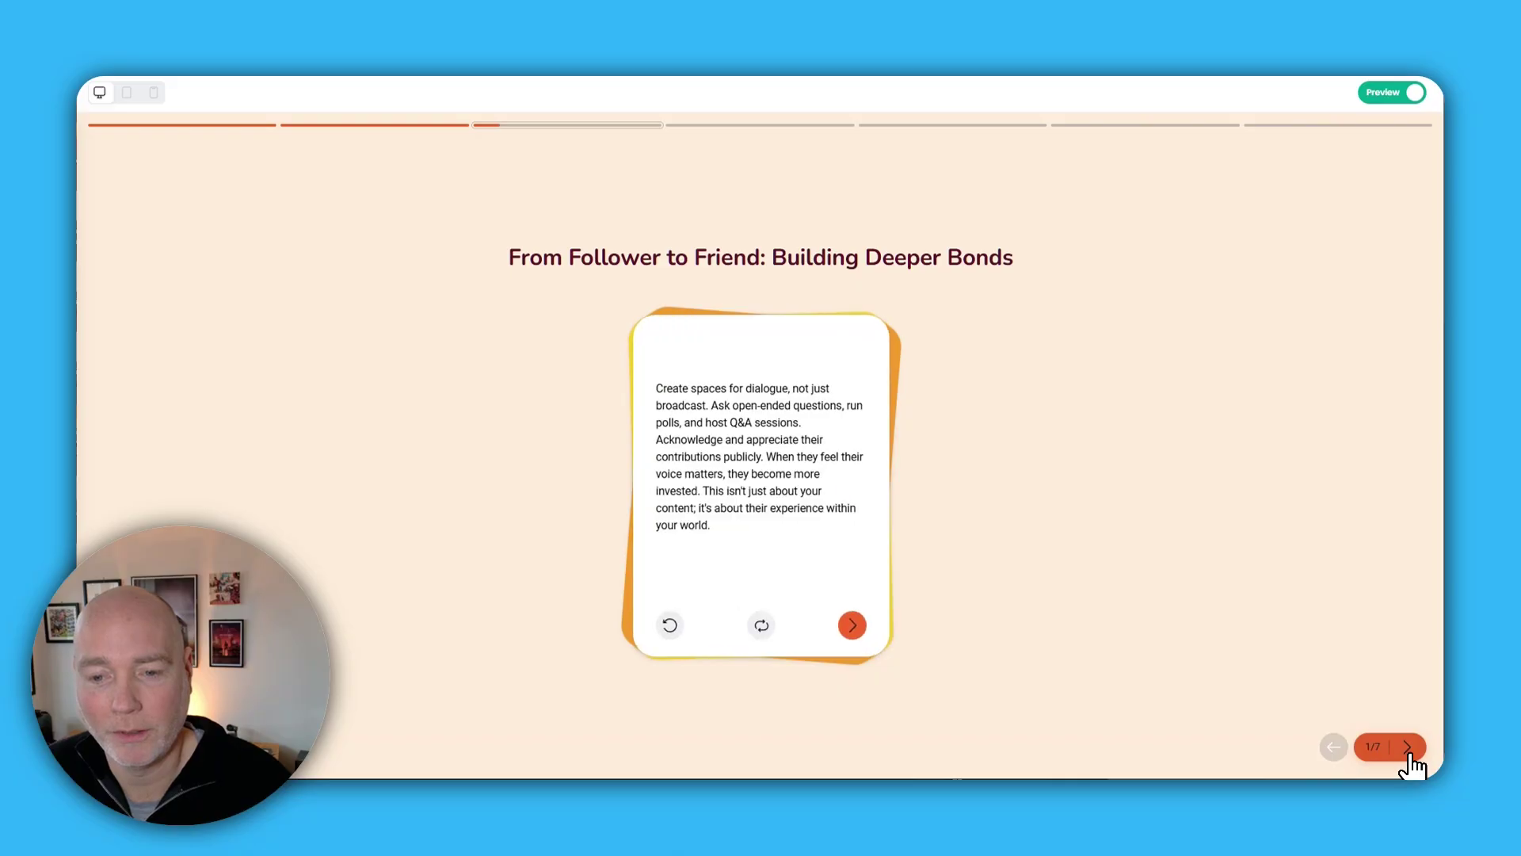
left_click(1408, 753)
left_click(1407, 753)
left_click(1408, 753)
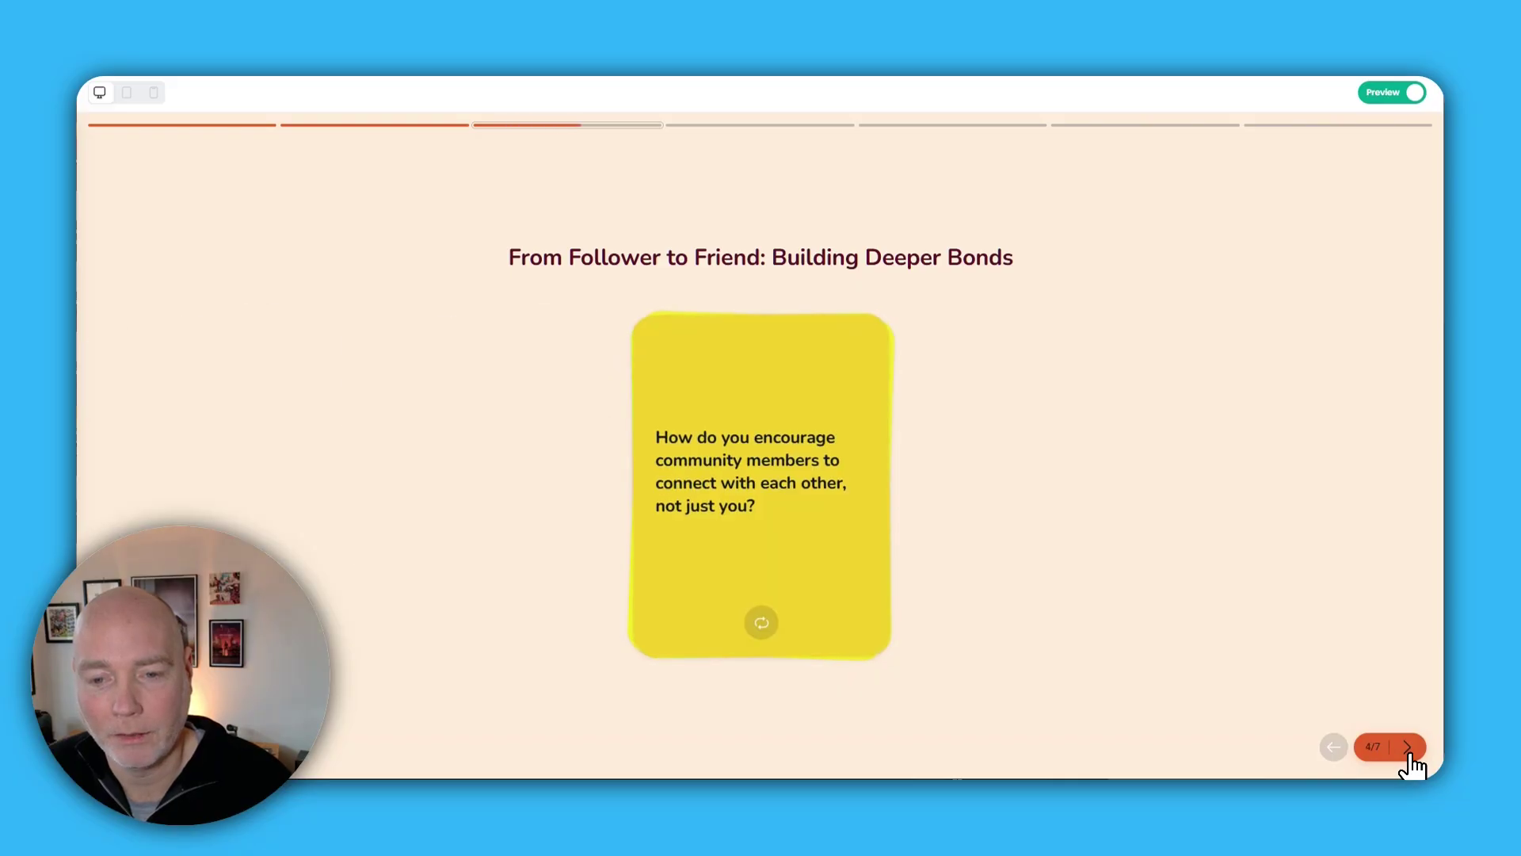
left_click(1408, 753)
left_click(1408, 753)
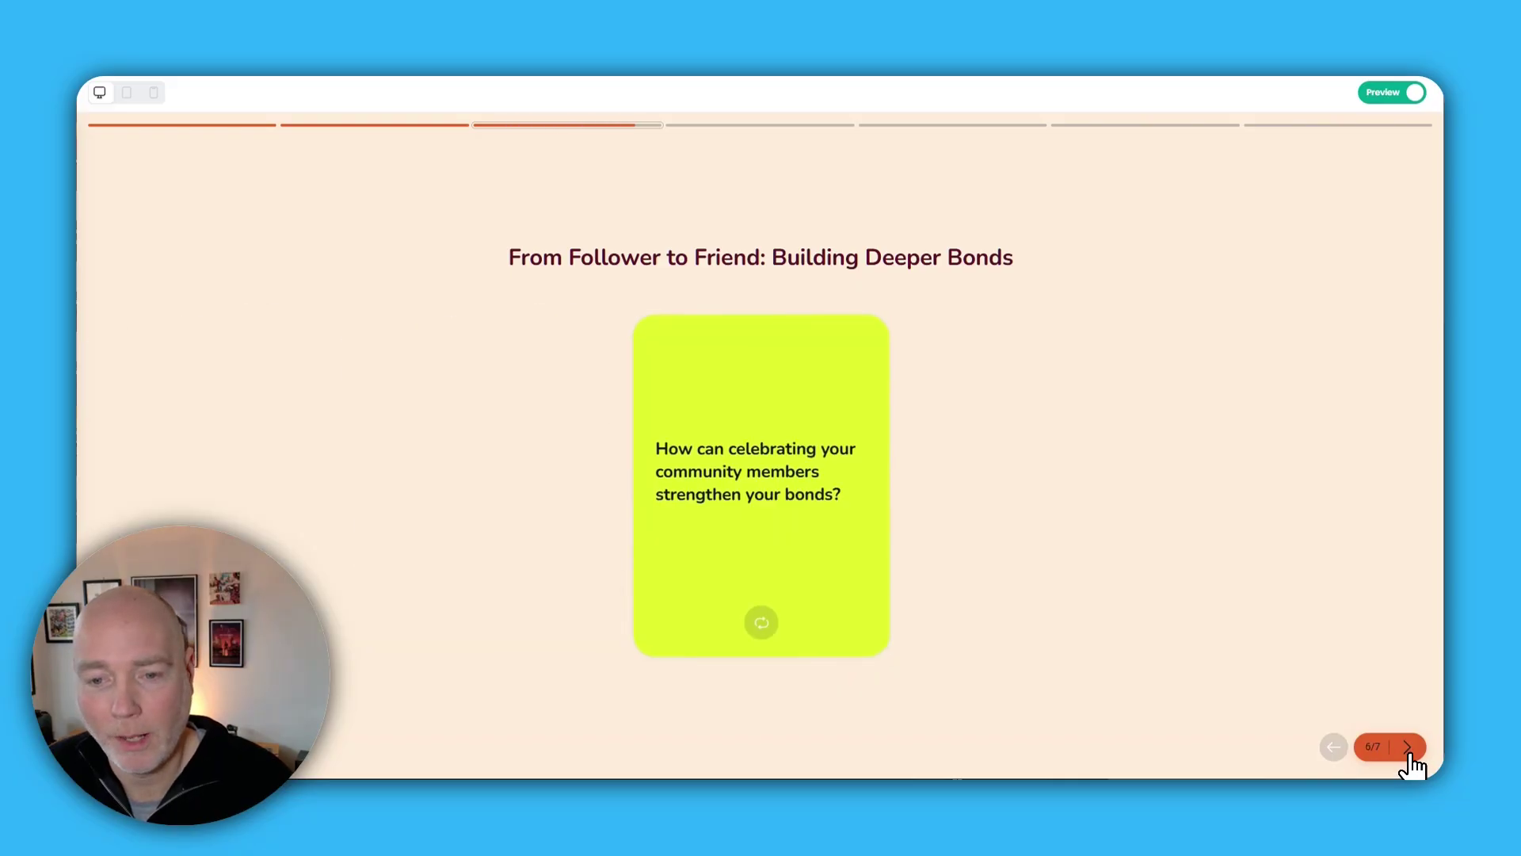
left_click(1409, 751)
left_click(1408, 751)
- Go through the "Monetizing Your Passion" checklist and the "Ready to Launch? Your First Steps" cards, continuing to the knowledge quiz
left_click(1408, 751)
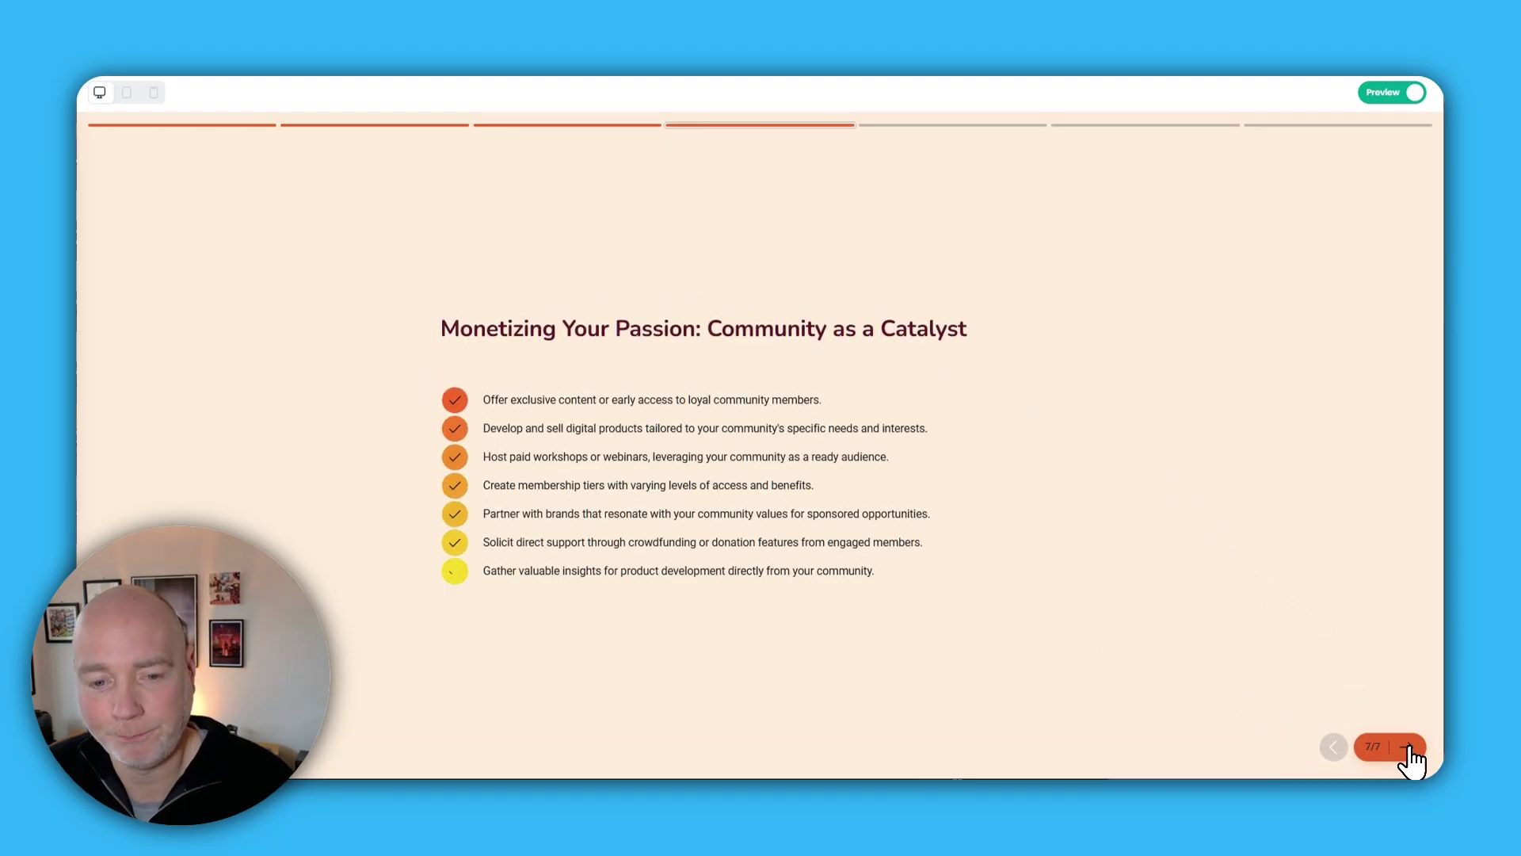
left_click(1408, 751)
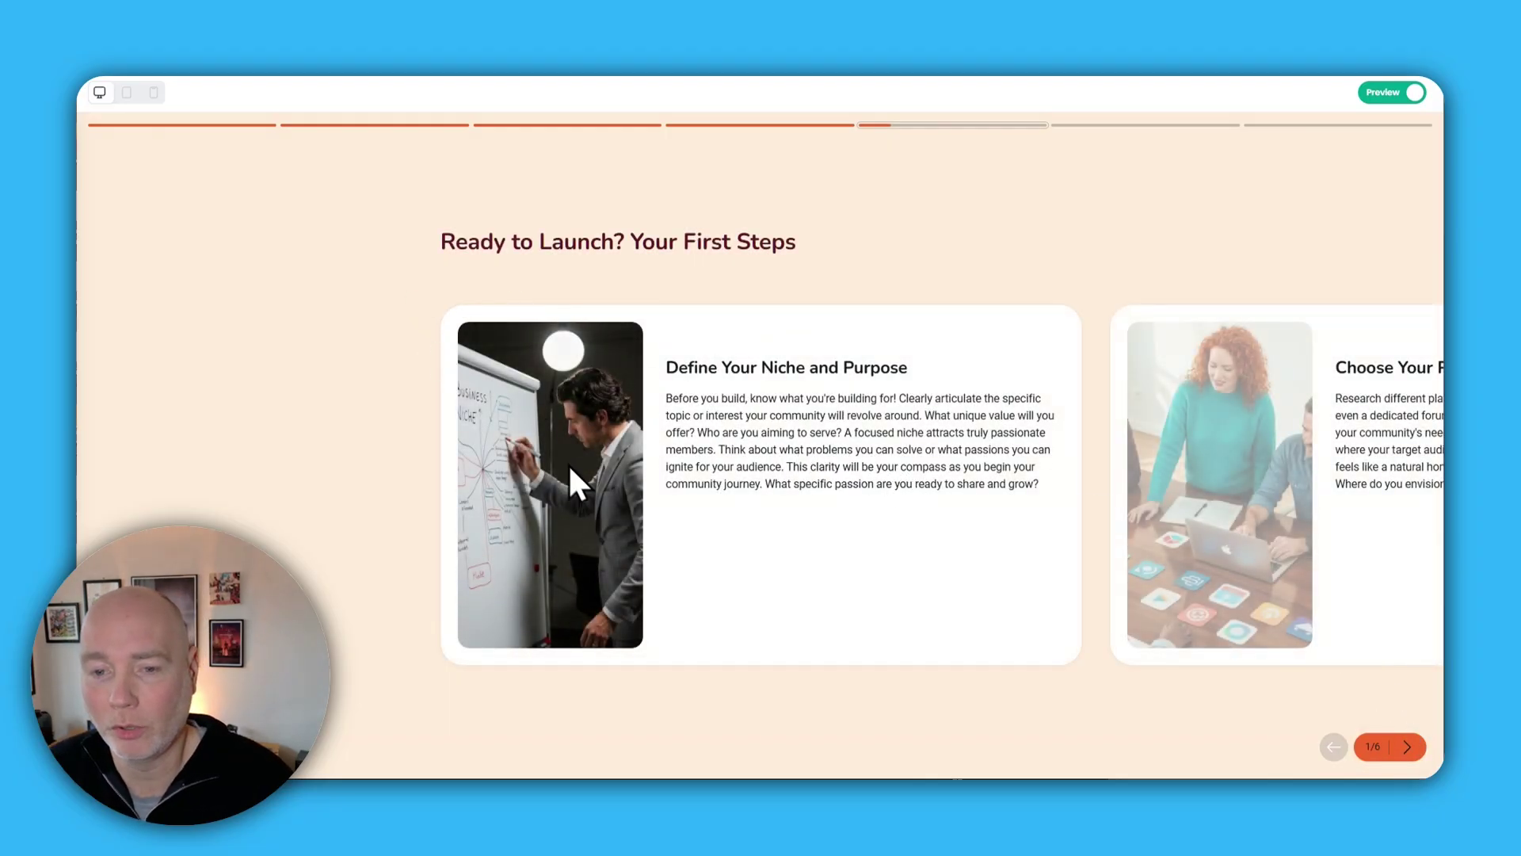
left_click(1404, 748)
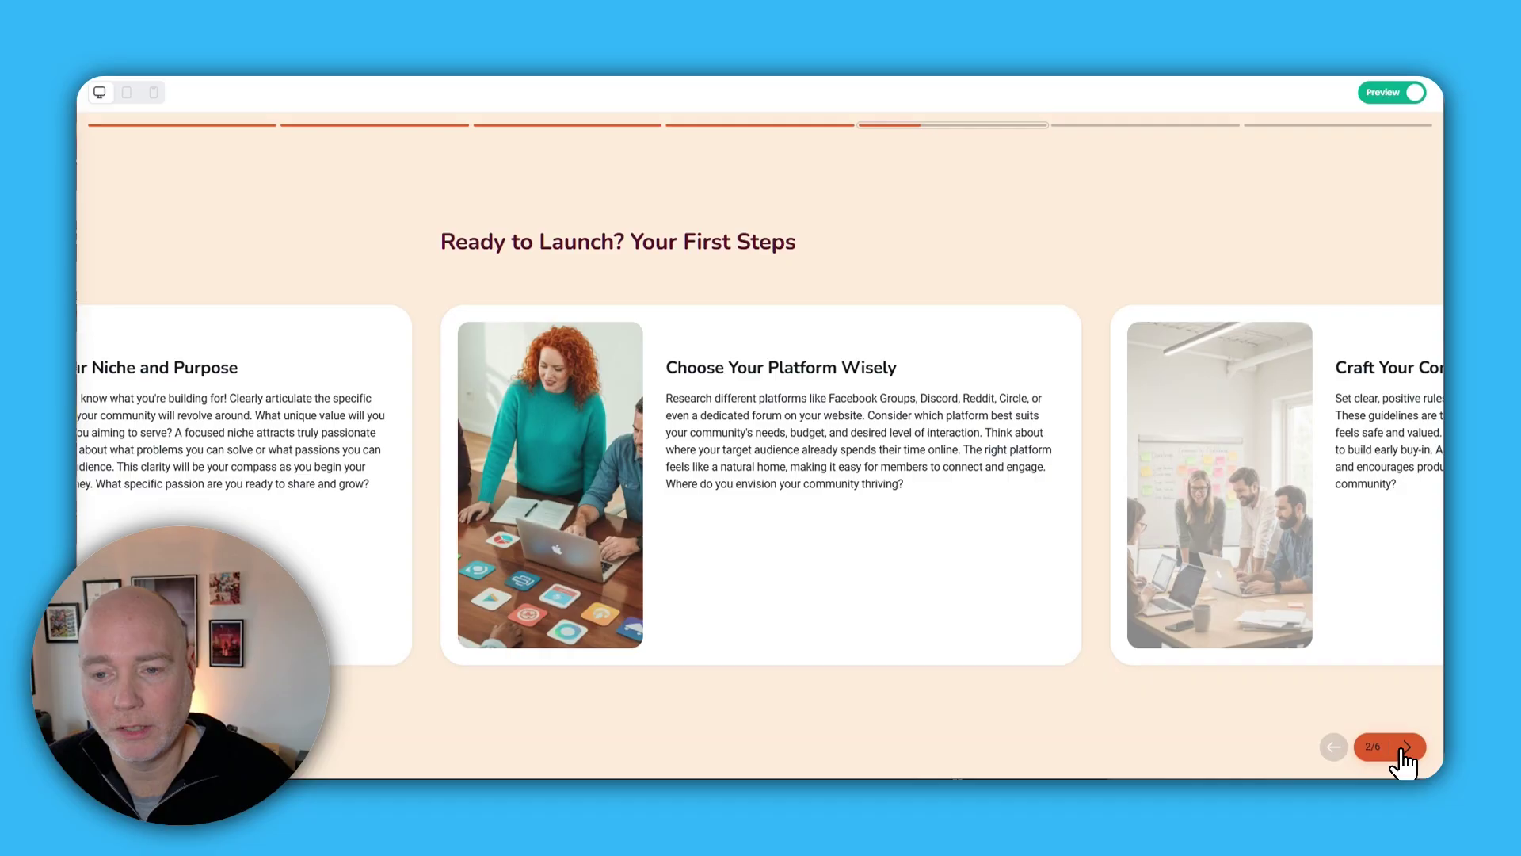
left_click(1404, 749)
left_click(1404, 748)
left_click(1404, 749)
left_click(1404, 749)
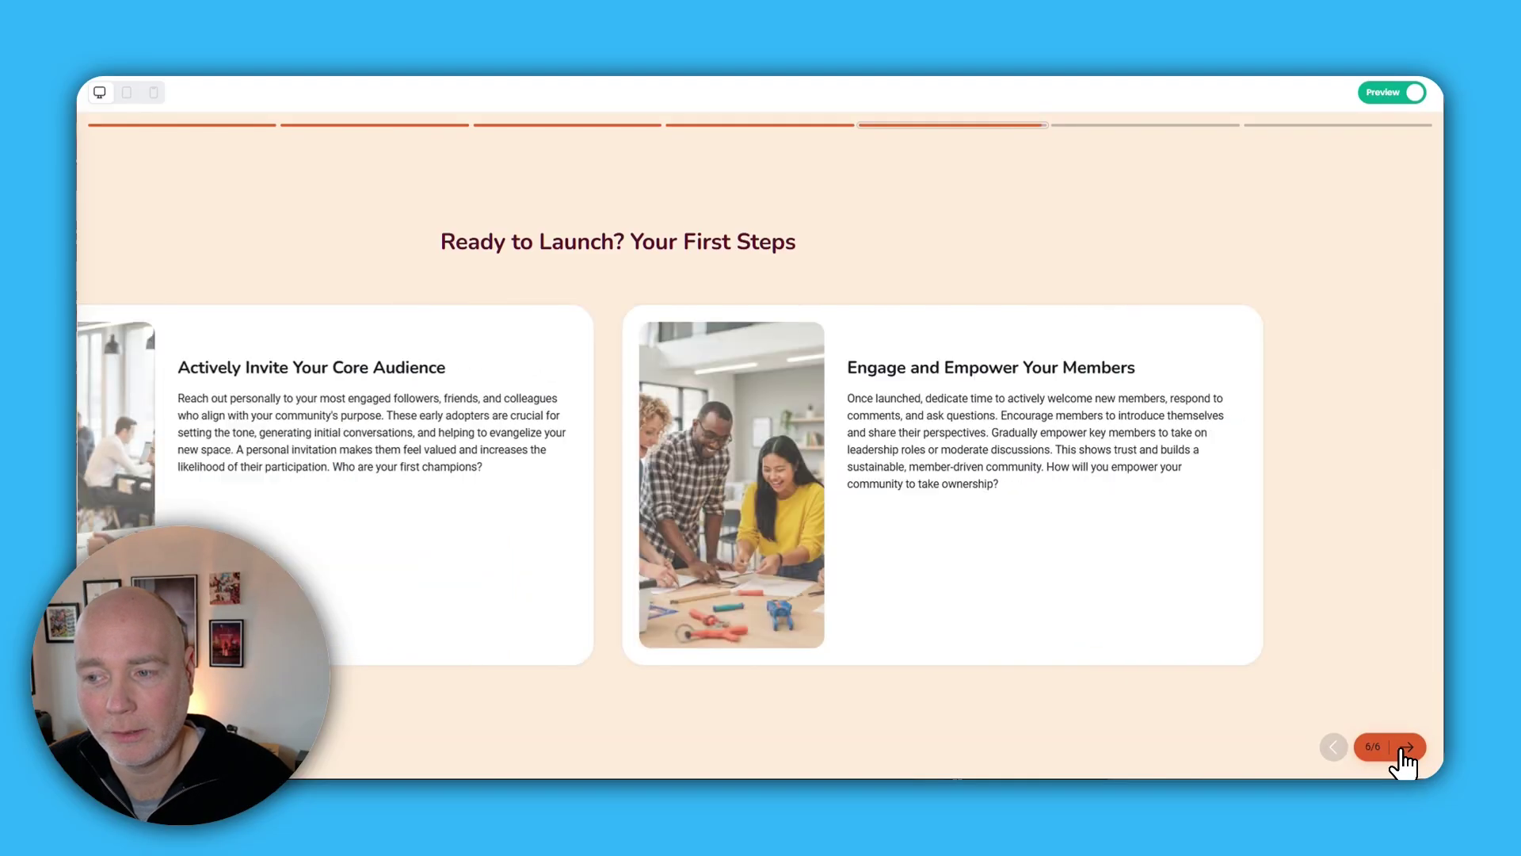
left_click(1404, 749)
left_click(1409, 748)
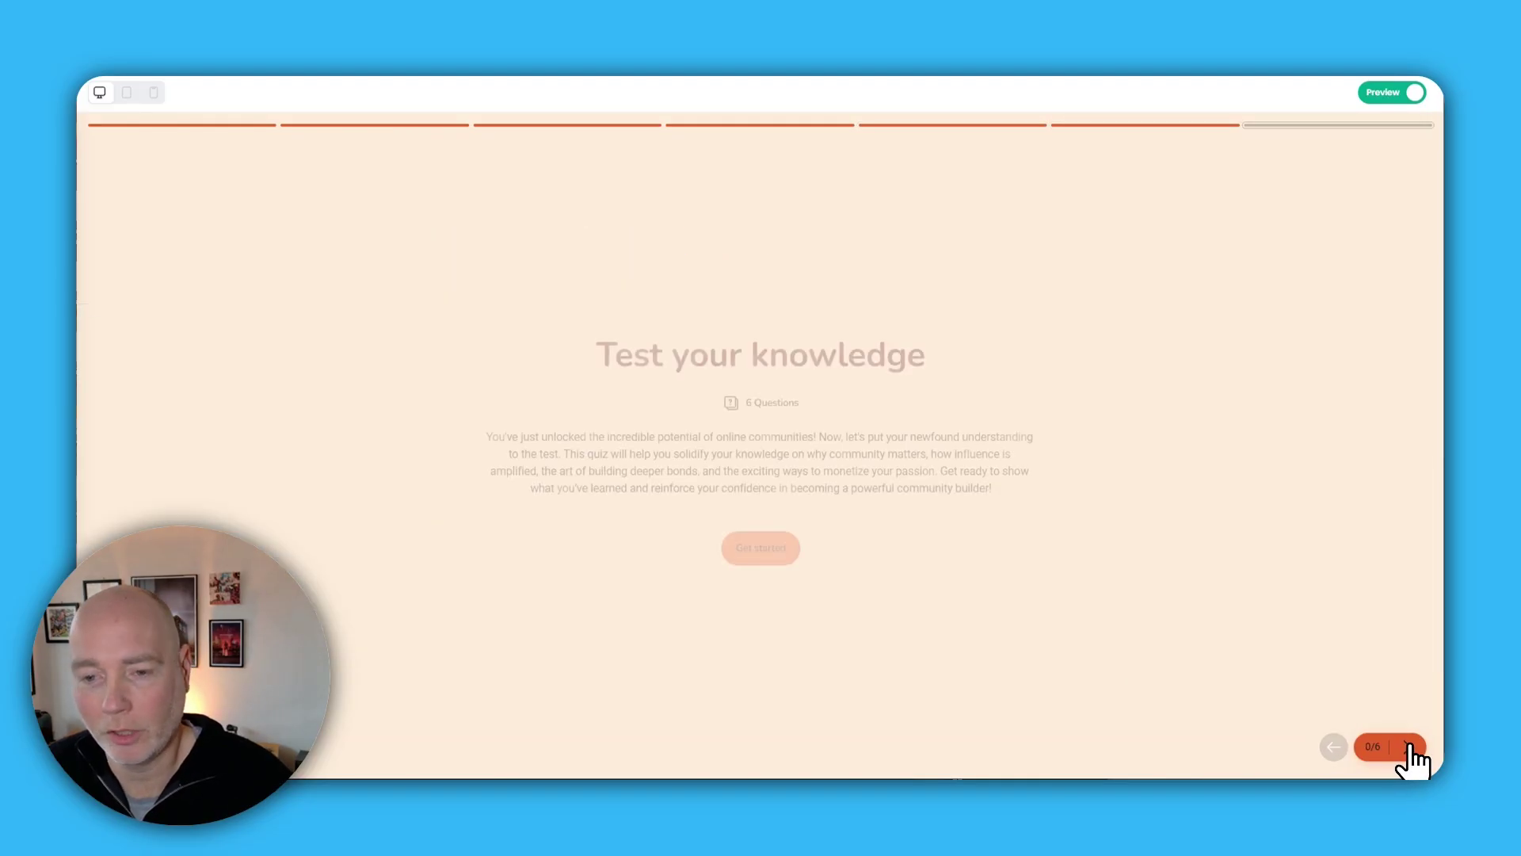
- Start the quiz and answer the first question with "It guarantees immediate monetization of all content."
left_click(762, 551)
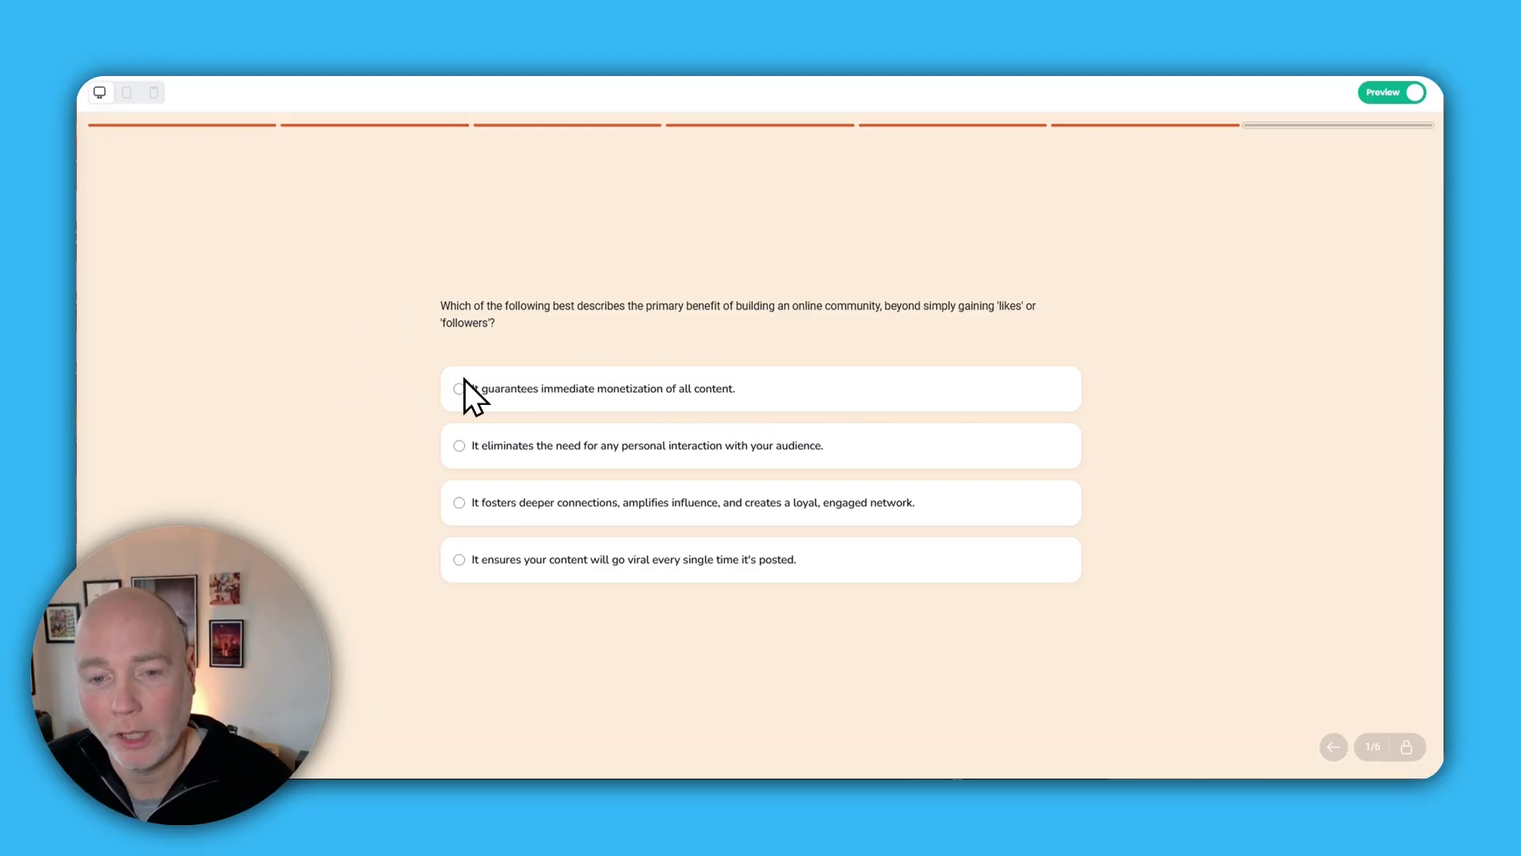
left_click(521, 390)
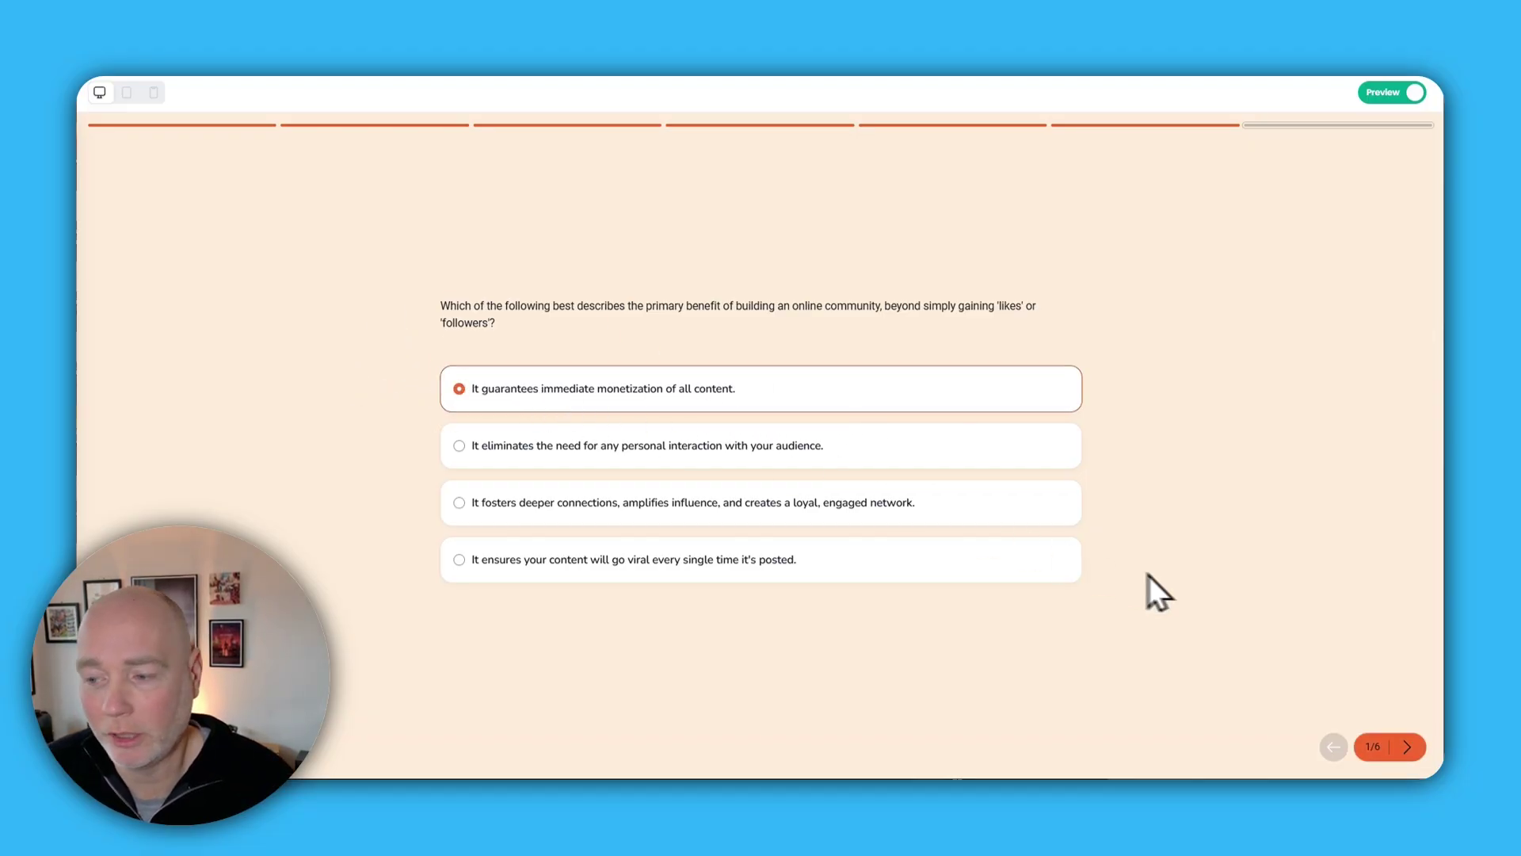
left_click(1406, 753)
- Complete the quiz sentence with "network effect" and "advocates", then submit the answer
left_click(592, 449)
left_click(542, 491)
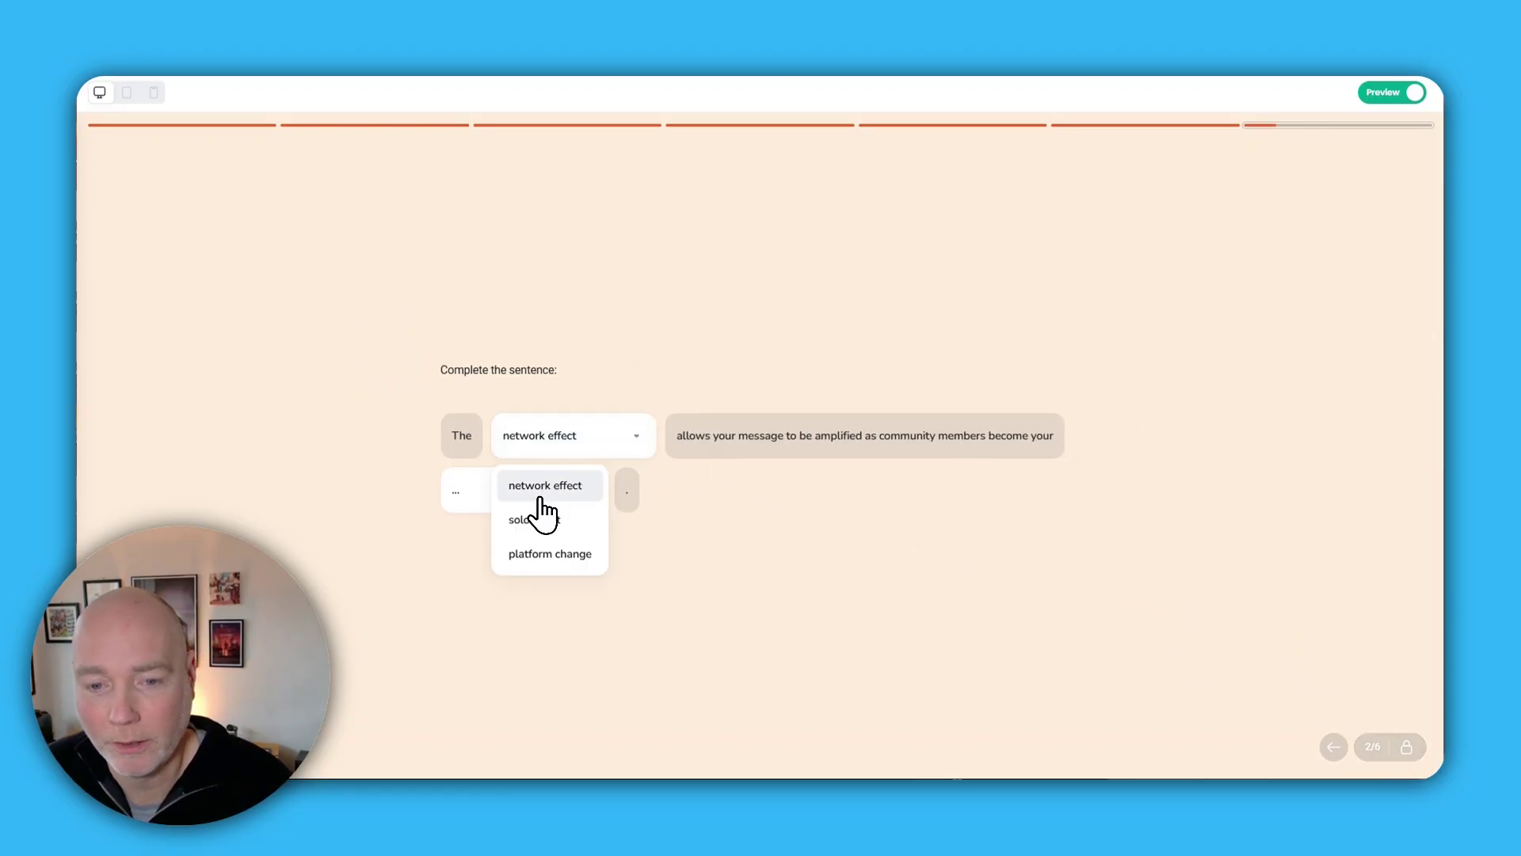
left_click(448, 491)
left_click(455, 574)
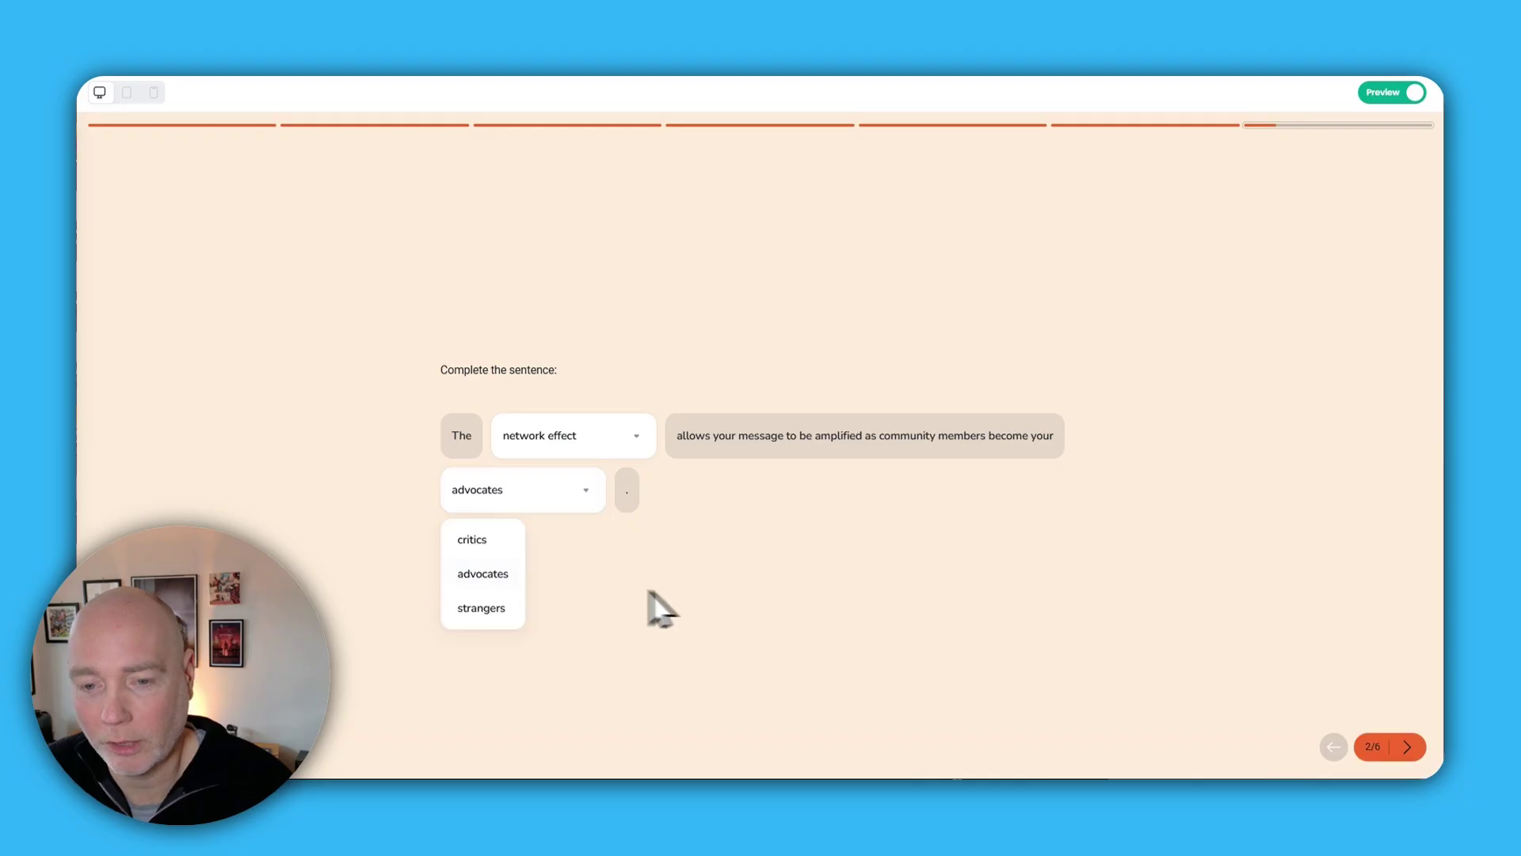
left_click(1389, 749)
- Reorder the community launch steps, placing "Actively Invite Your Core Audience" first and "Choose Your Platform Wisely" fifth, and submit the order
left_click_drag(584, 375, 570, 317)
left_click_drag(543, 420, 567, 546)
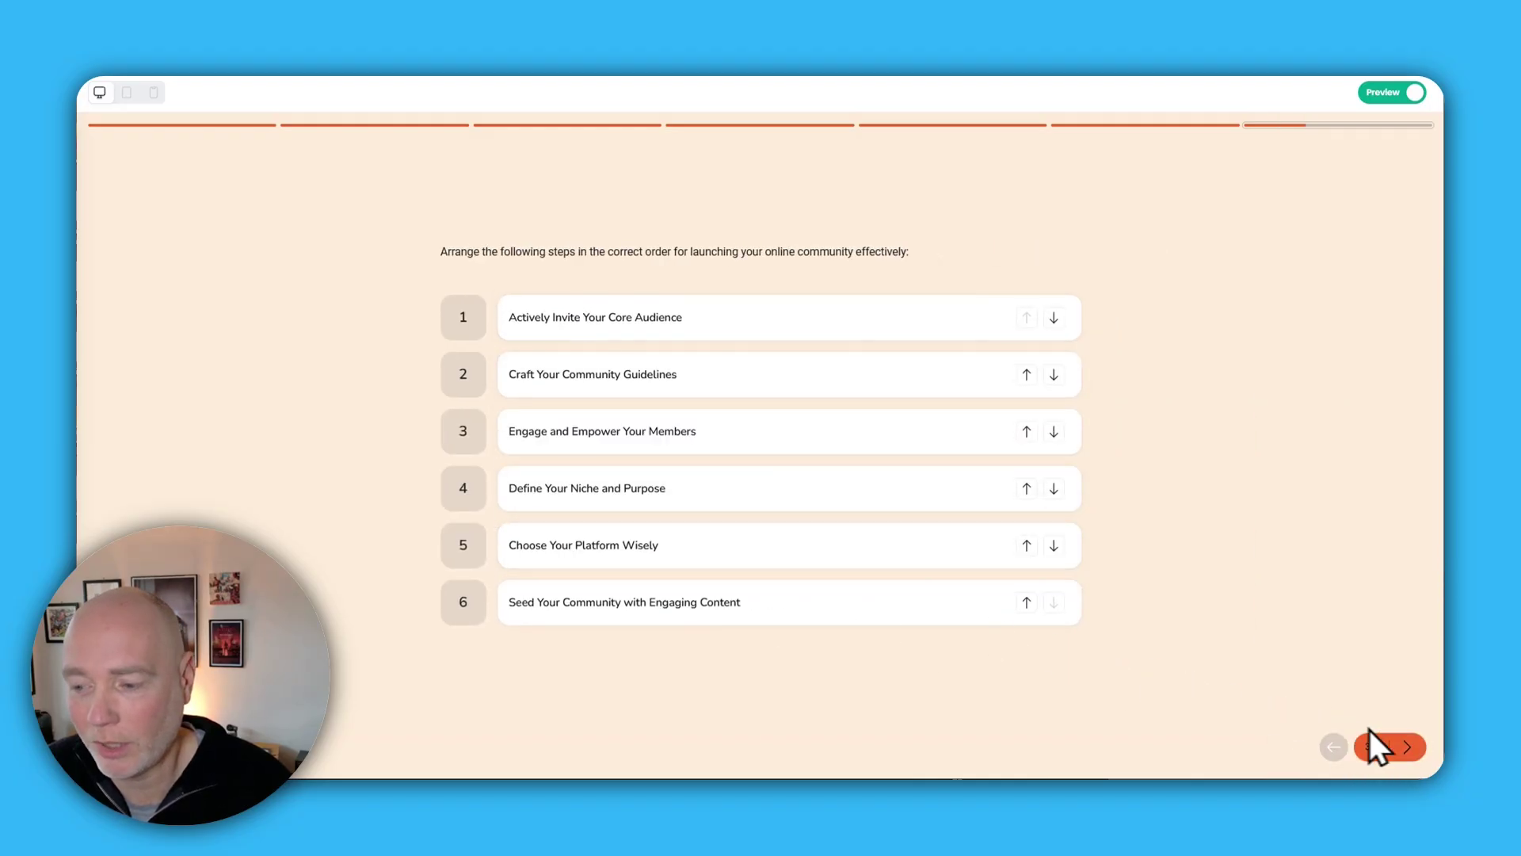
left_click(1407, 748)
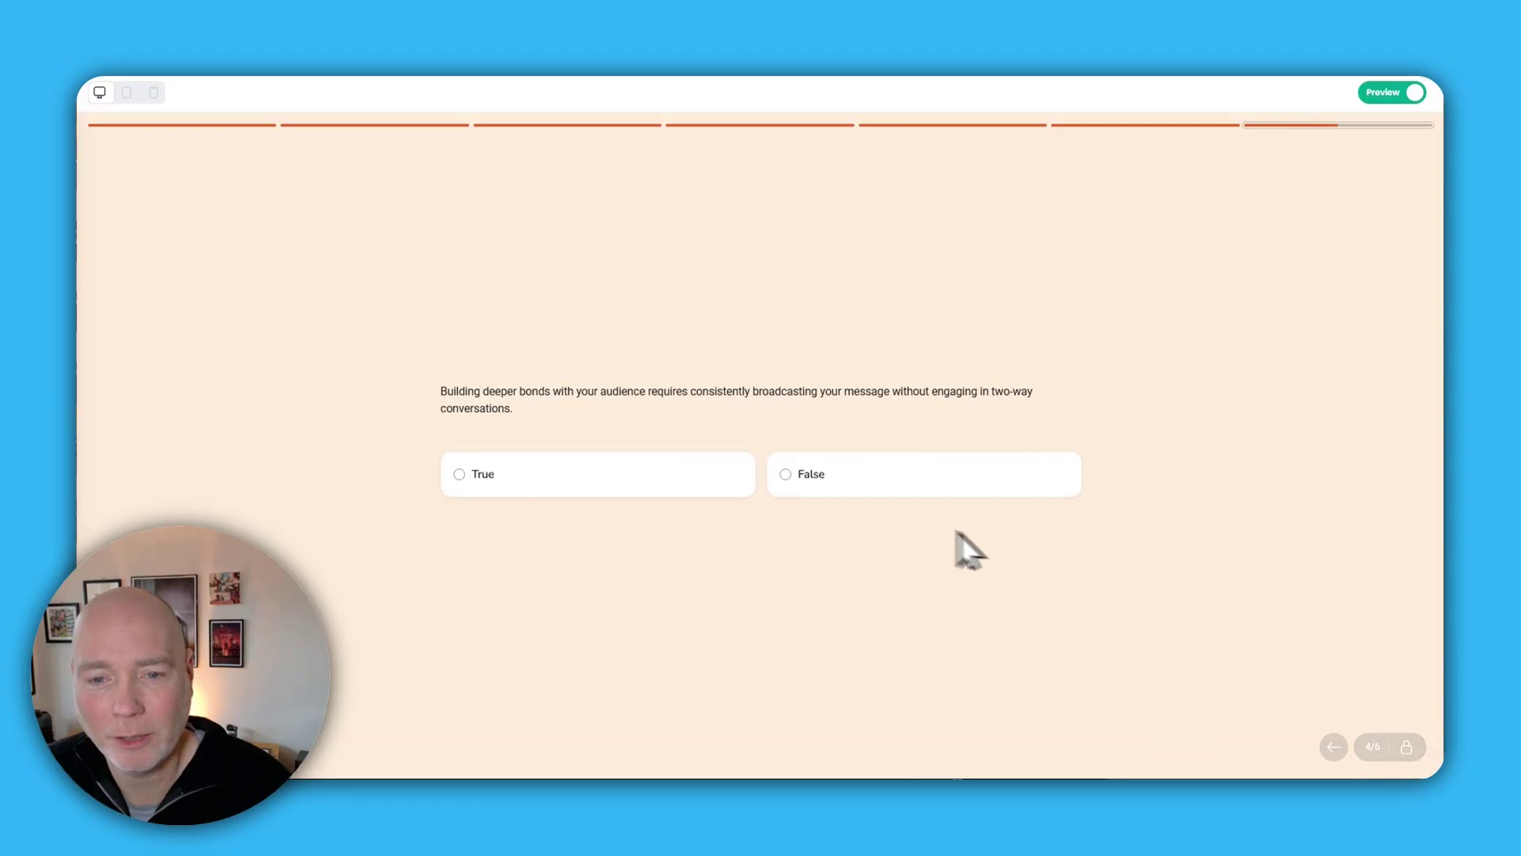
- Answer False to the deeper-bonds statement, and choose free generic content and crowdfunding or donations as the ways to monetize
left_click(820, 495)
left_click(1406, 749)
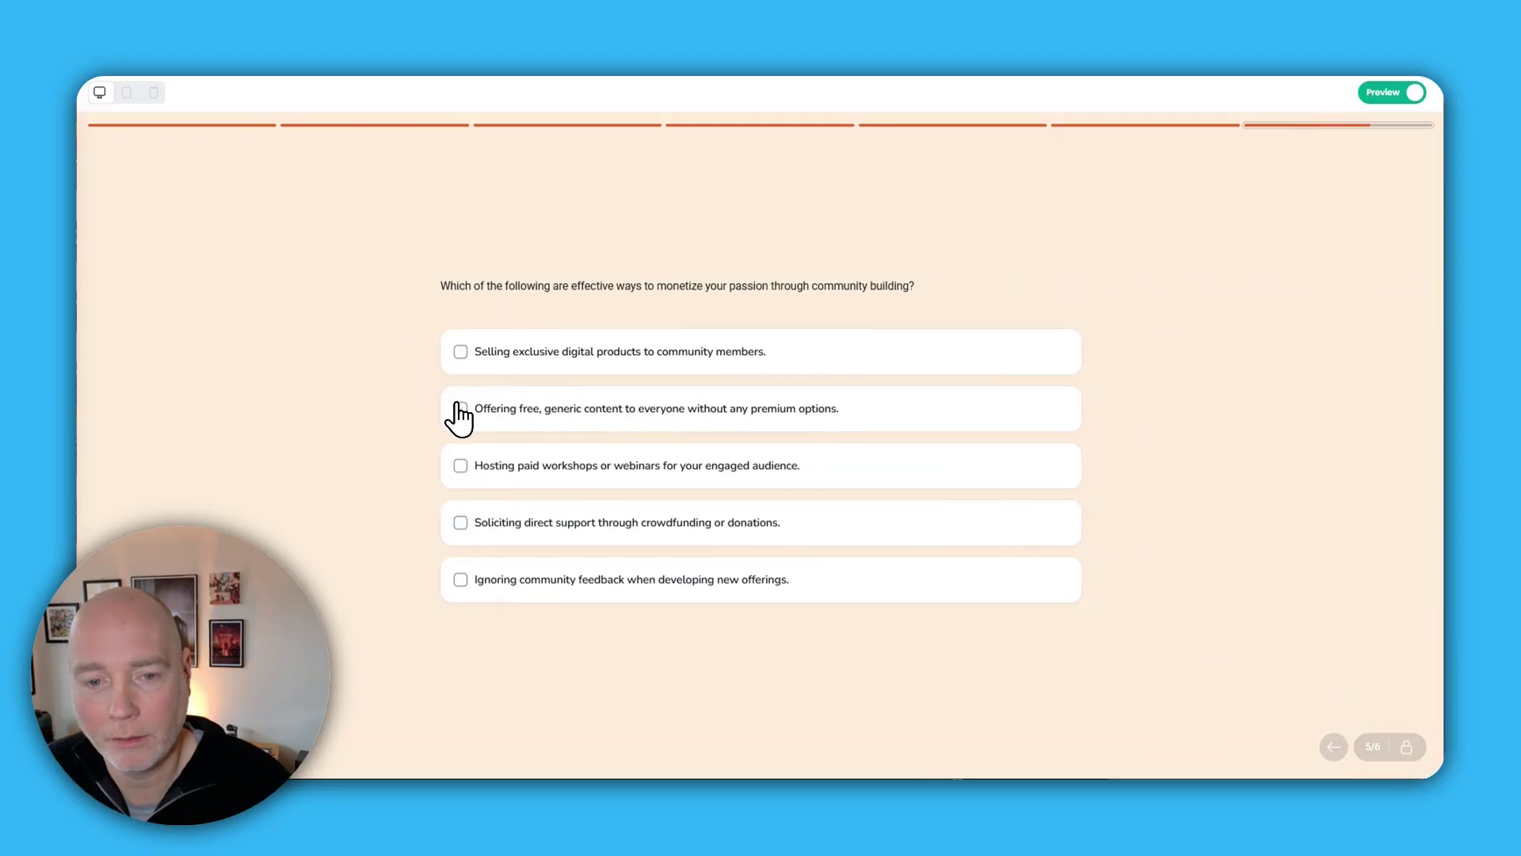
left_click(460, 408)
left_click(468, 524)
left_click(1378, 741)
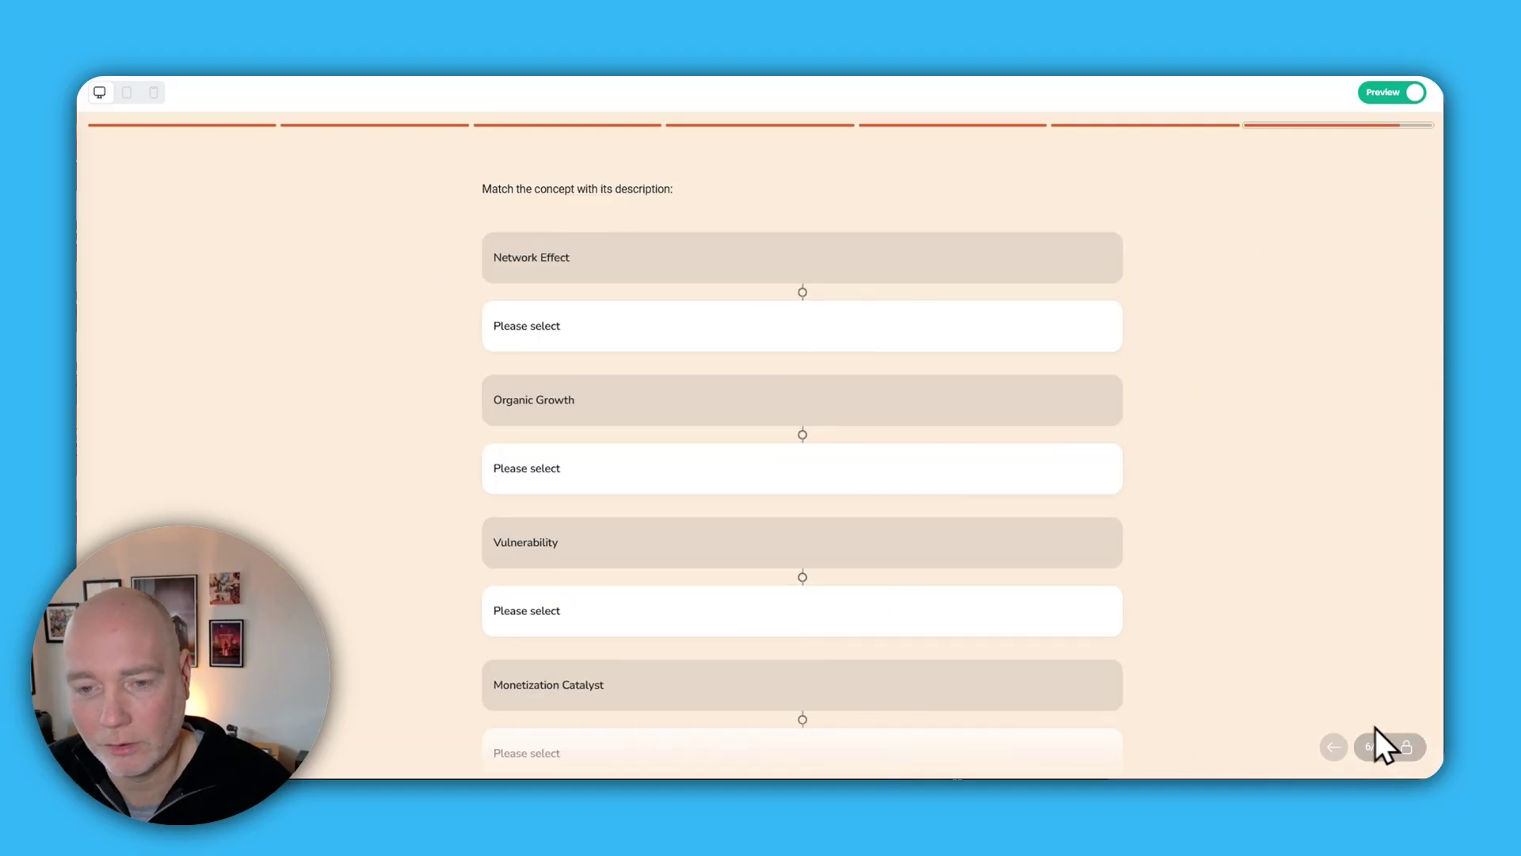
- Match Network Effect with attracting new, highly engaged individuals, and Organic Growth with leveraging a strong, engaged community
left_click(542, 339)
left_click(544, 377)
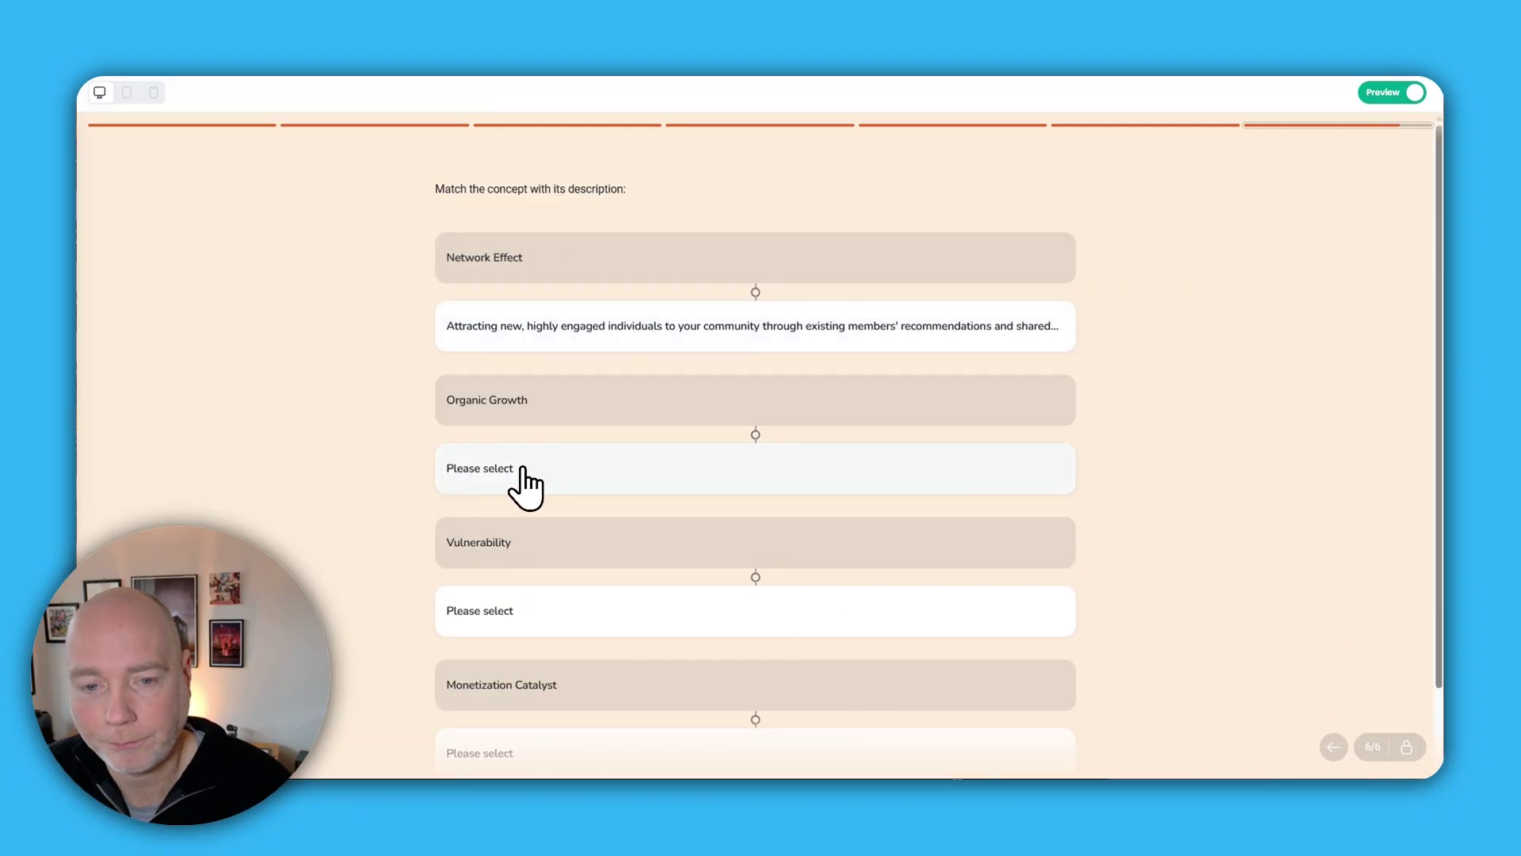
left_click(523, 474)
left_click(508, 560)
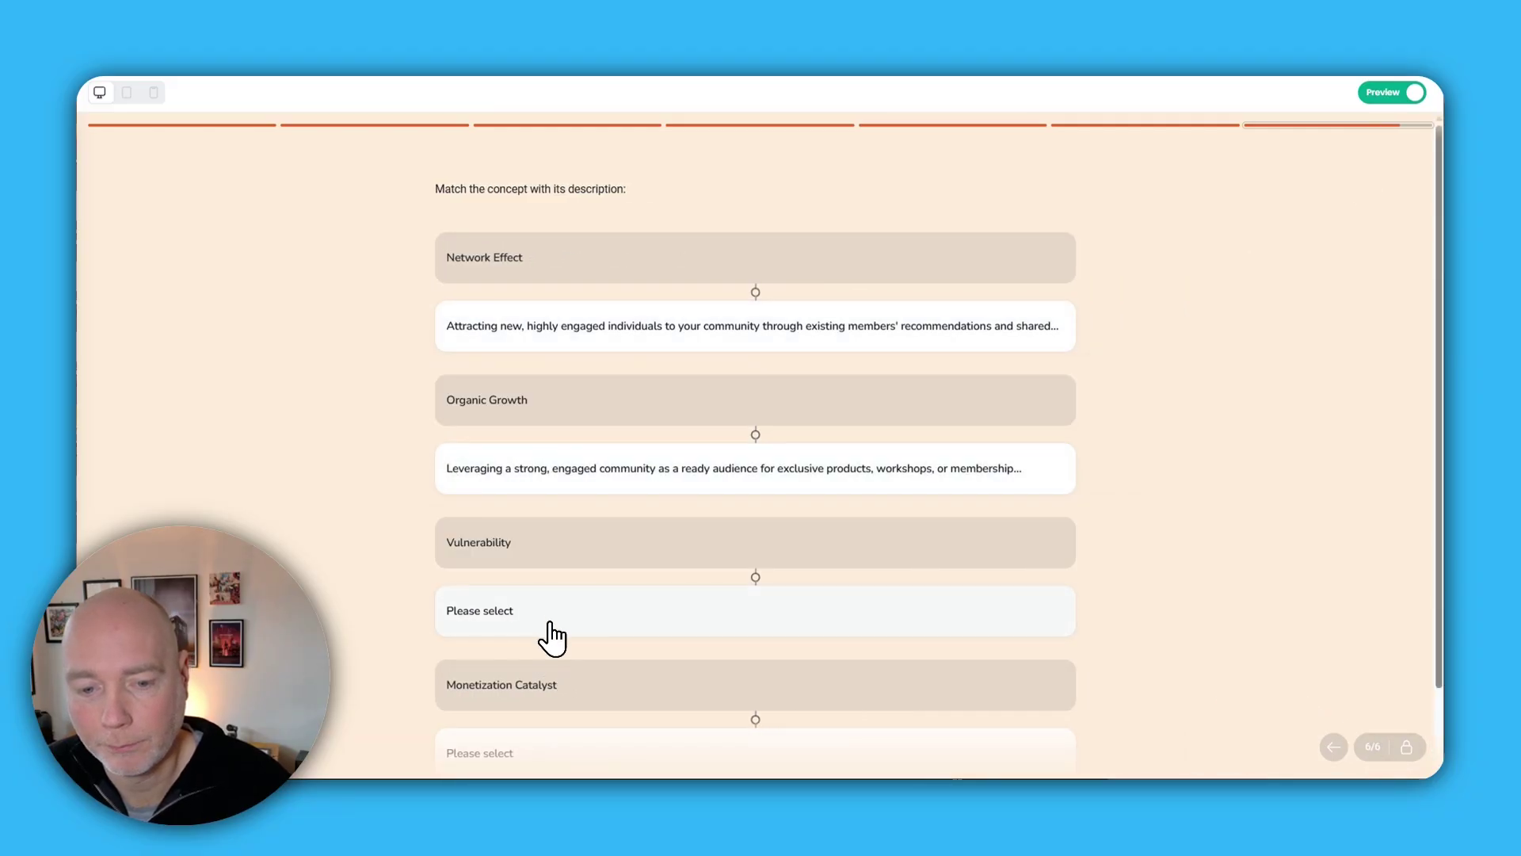
- Match Vulnerability with the message spreading exponentially, and Monetization Catalyst with sharing authentic experiences
left_click(553, 626)
left_click(499, 738)
scroll(520, 611, "down", 1)
left_click(539, 669)
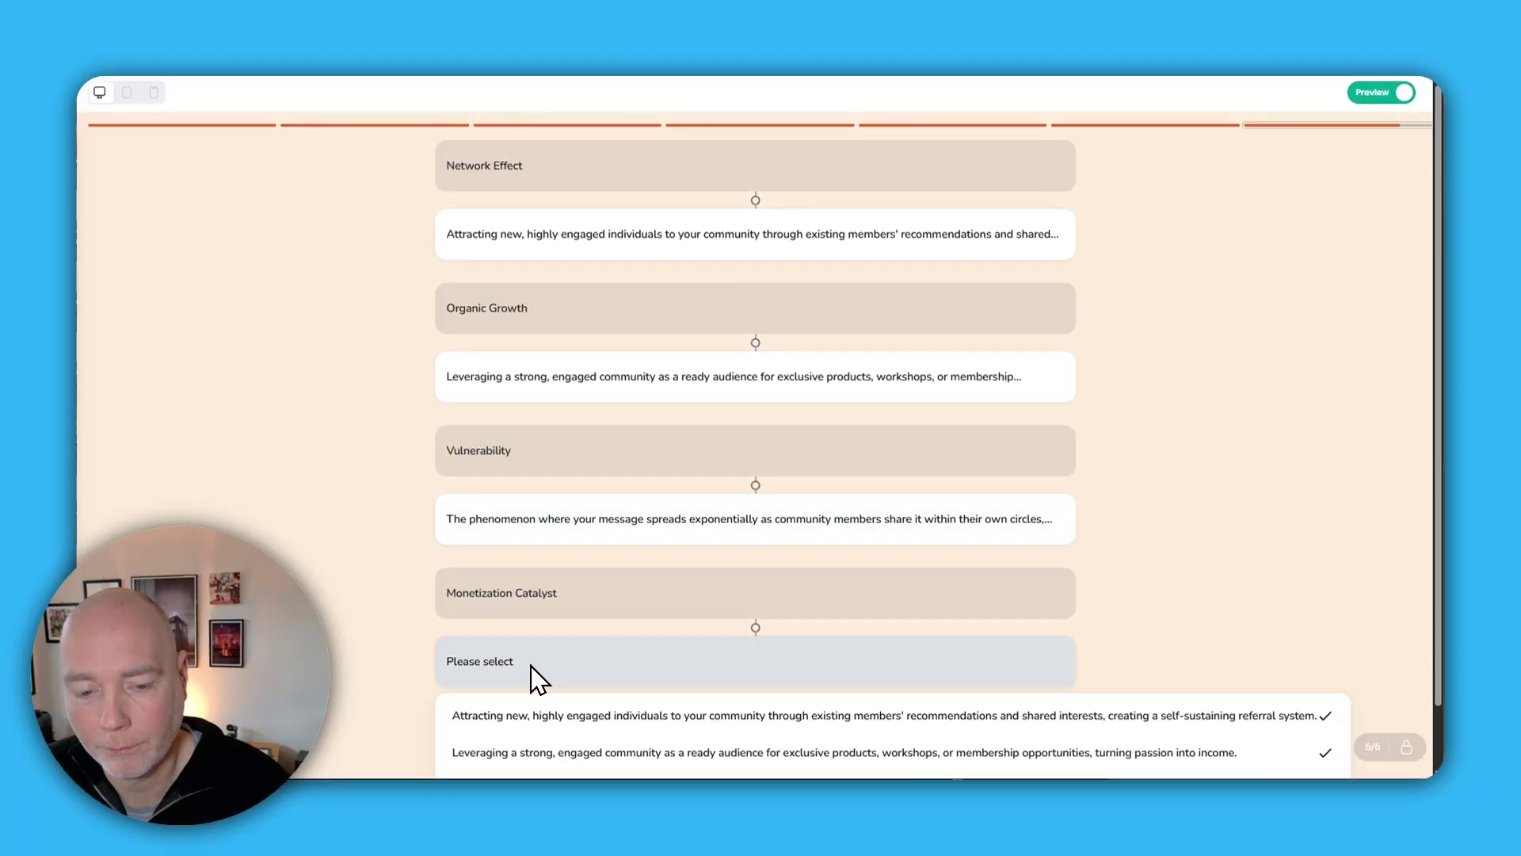
scroll(533, 760, "down", 1)
left_click(916, 755)
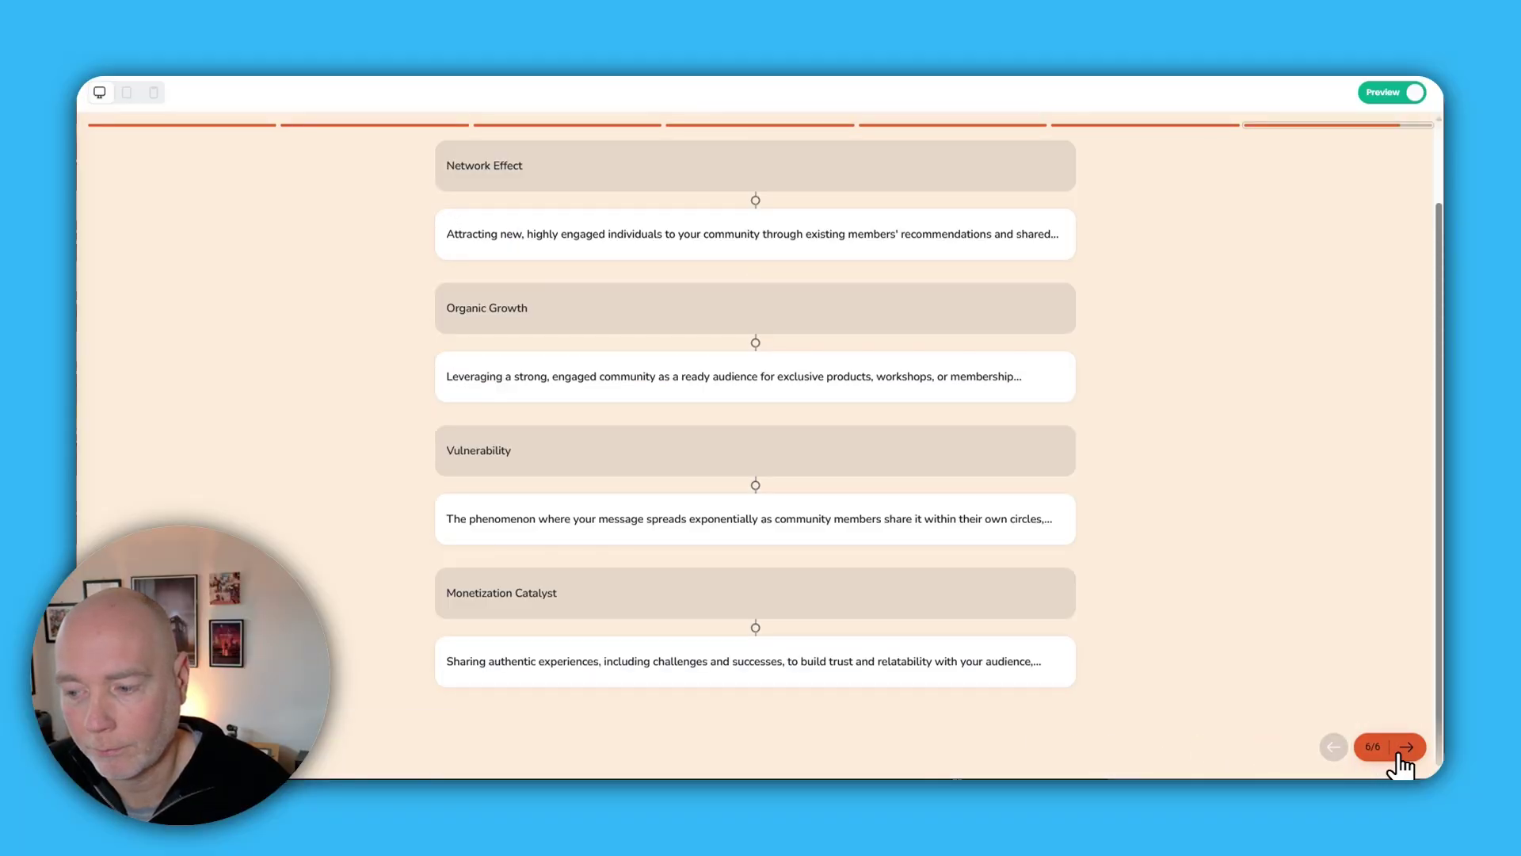
- Submit the quiz and review the results by question, expanding the answer details of Q2
left_click(1399, 758)
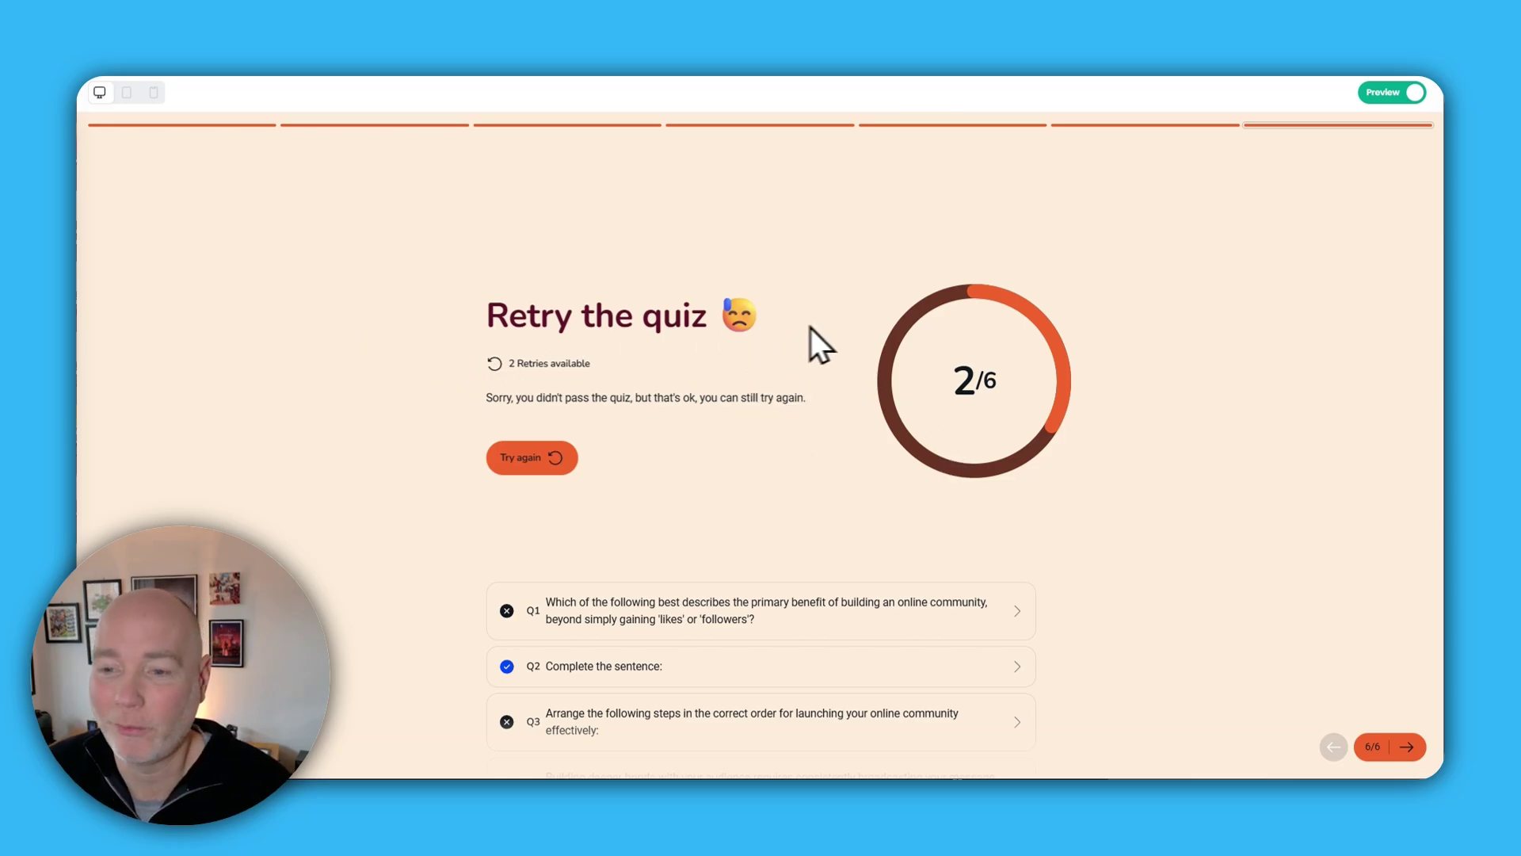
scroll(814, 365, "down", 3)
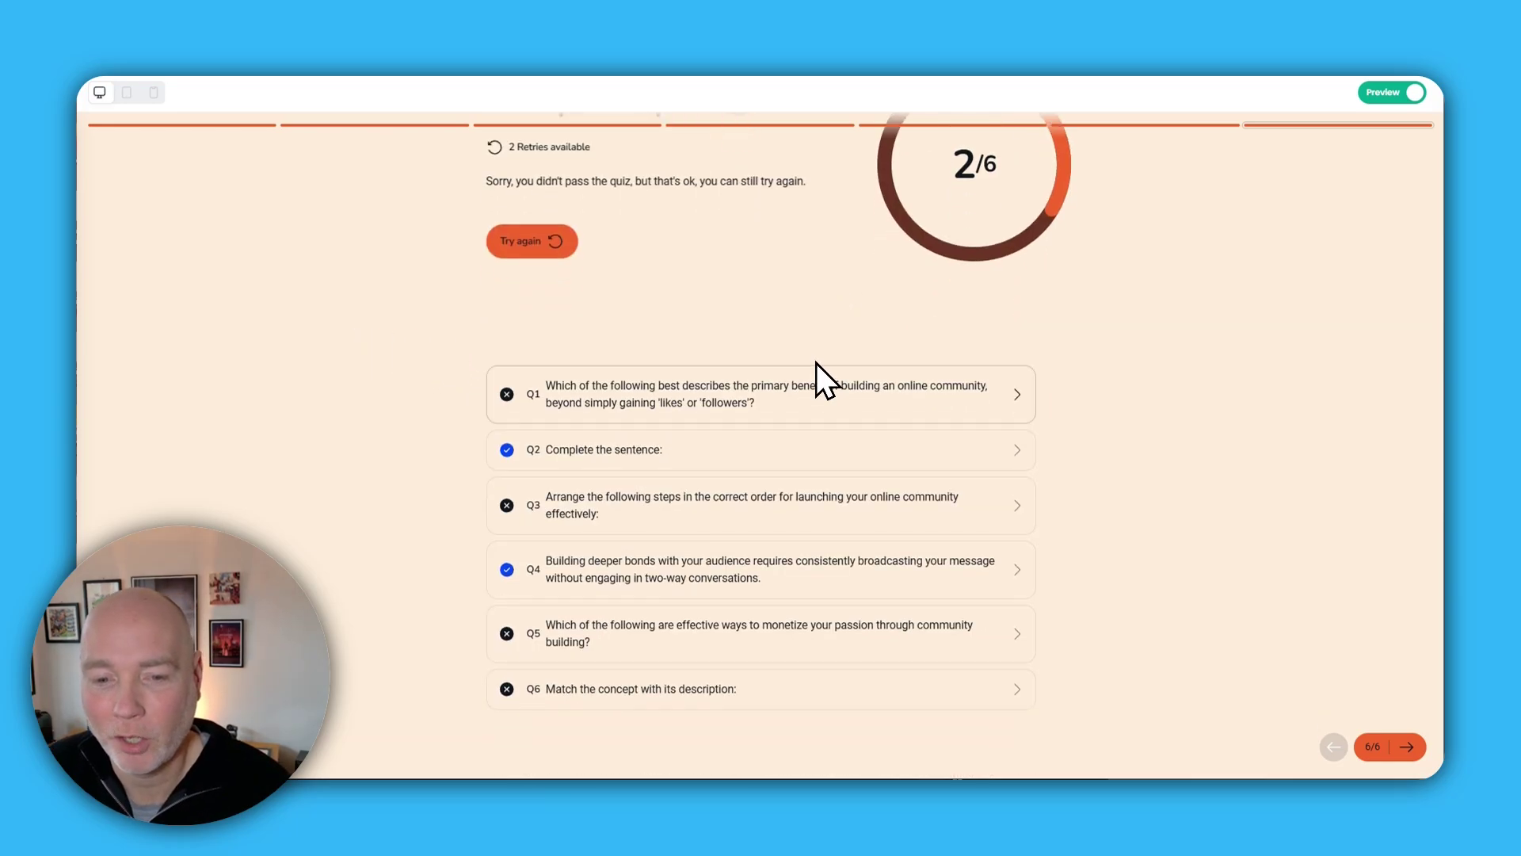
left_click(710, 462)
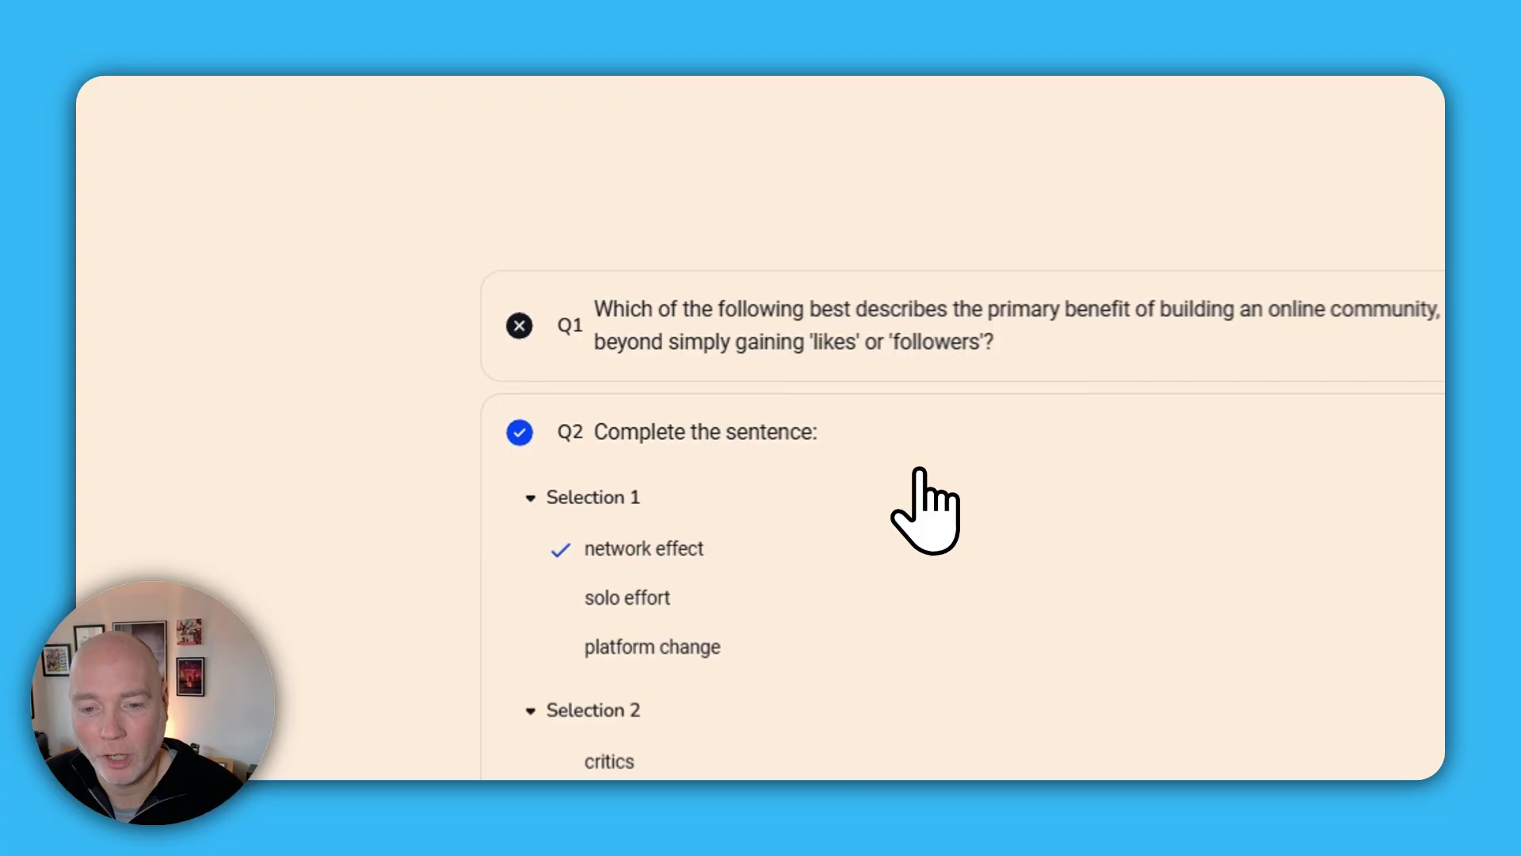
- Review the answer details of Q1 about the primary benefit of an online community in the quiz results
left_click(722, 453)
left_click(990, 360)
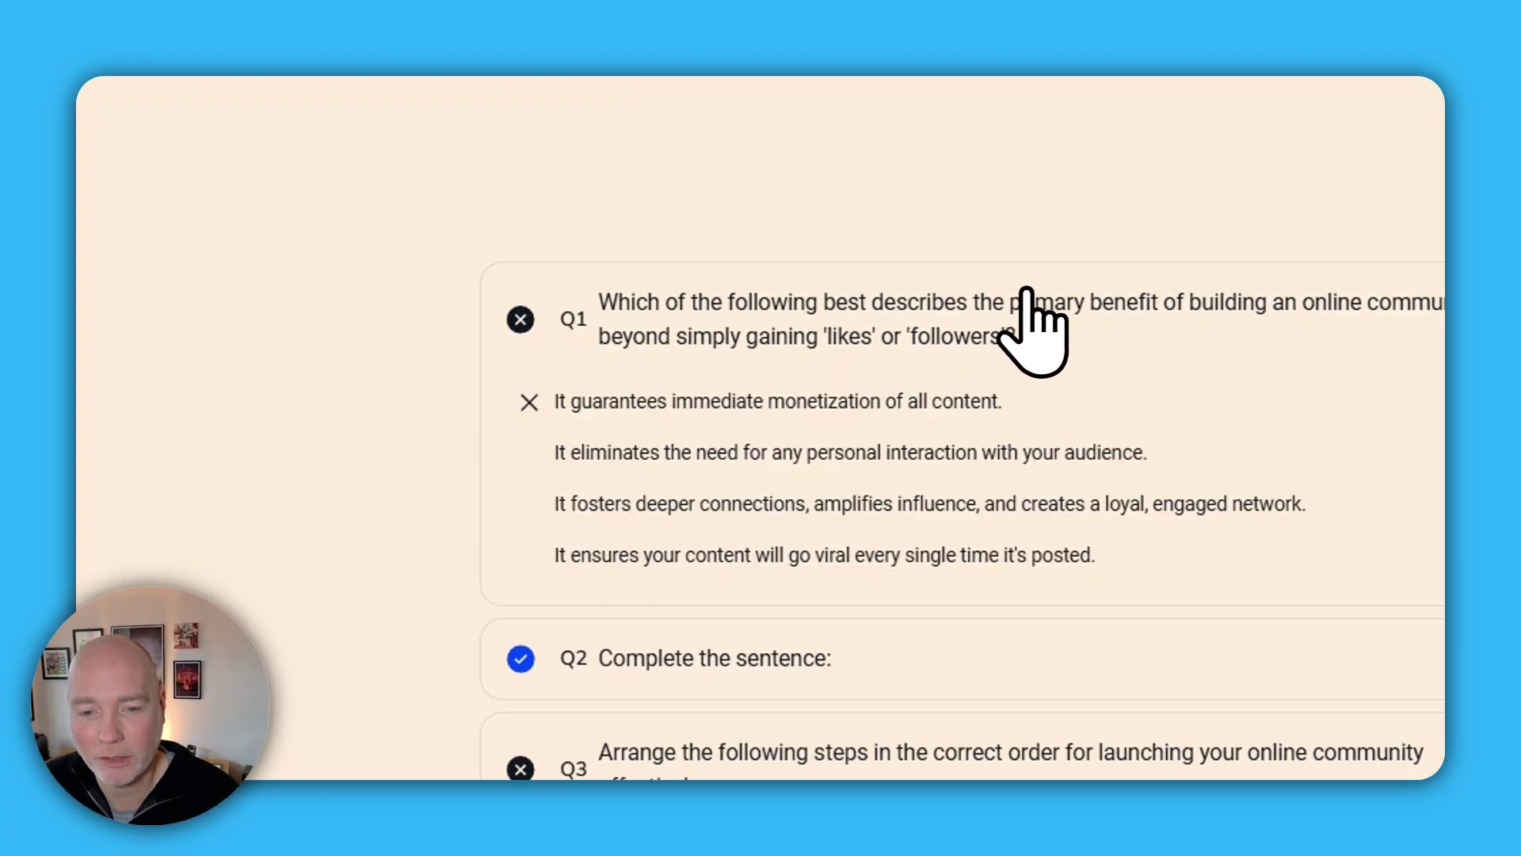
left_click(791, 350)
scroll(911, 340, "up", 5)
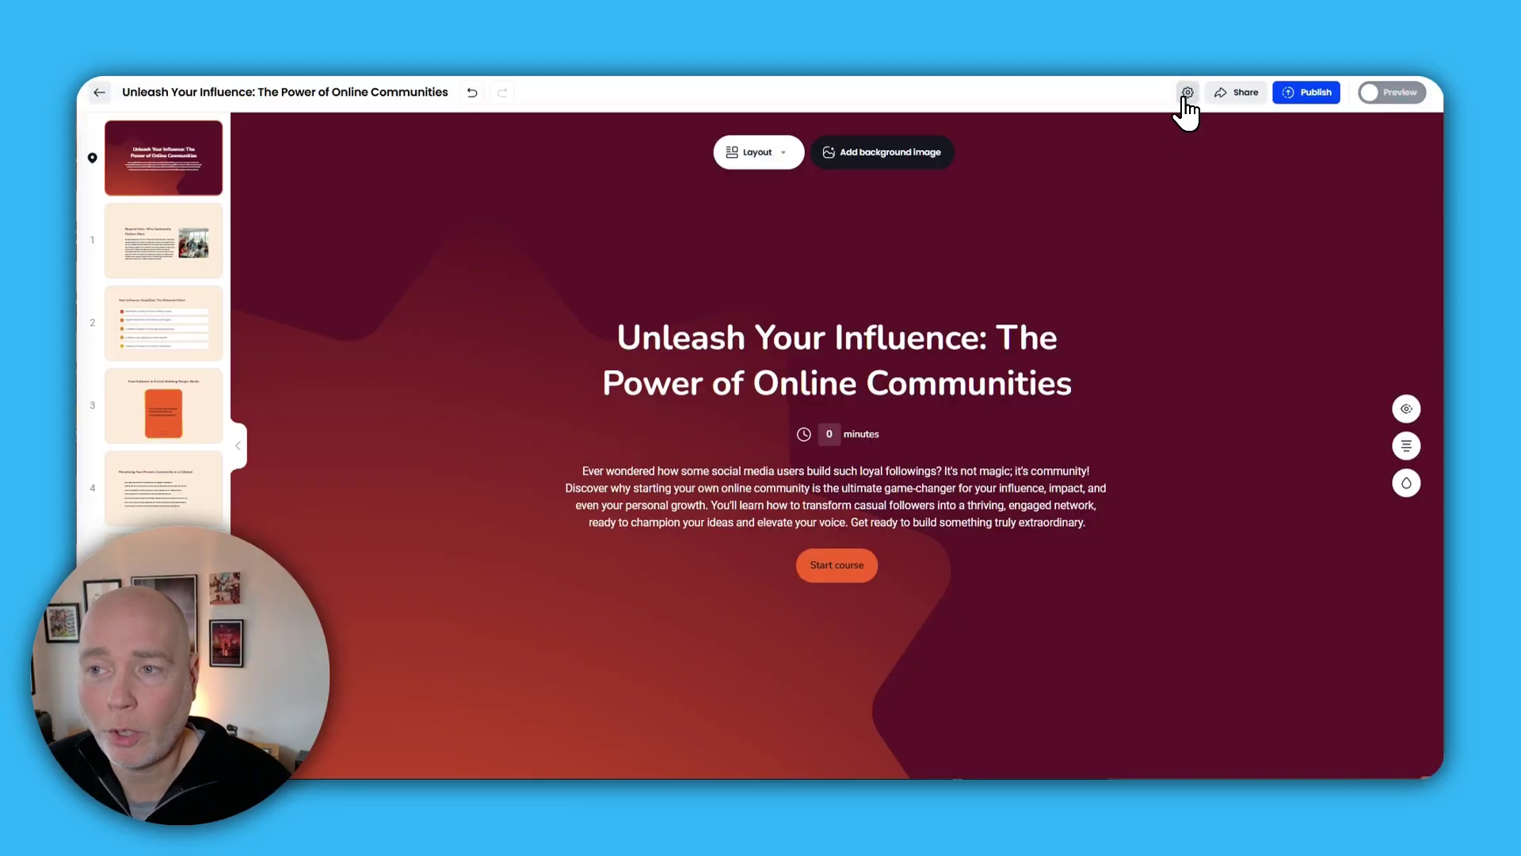
- Check the image library in the course settings and turn on narration for the course
left_click(1186, 93)
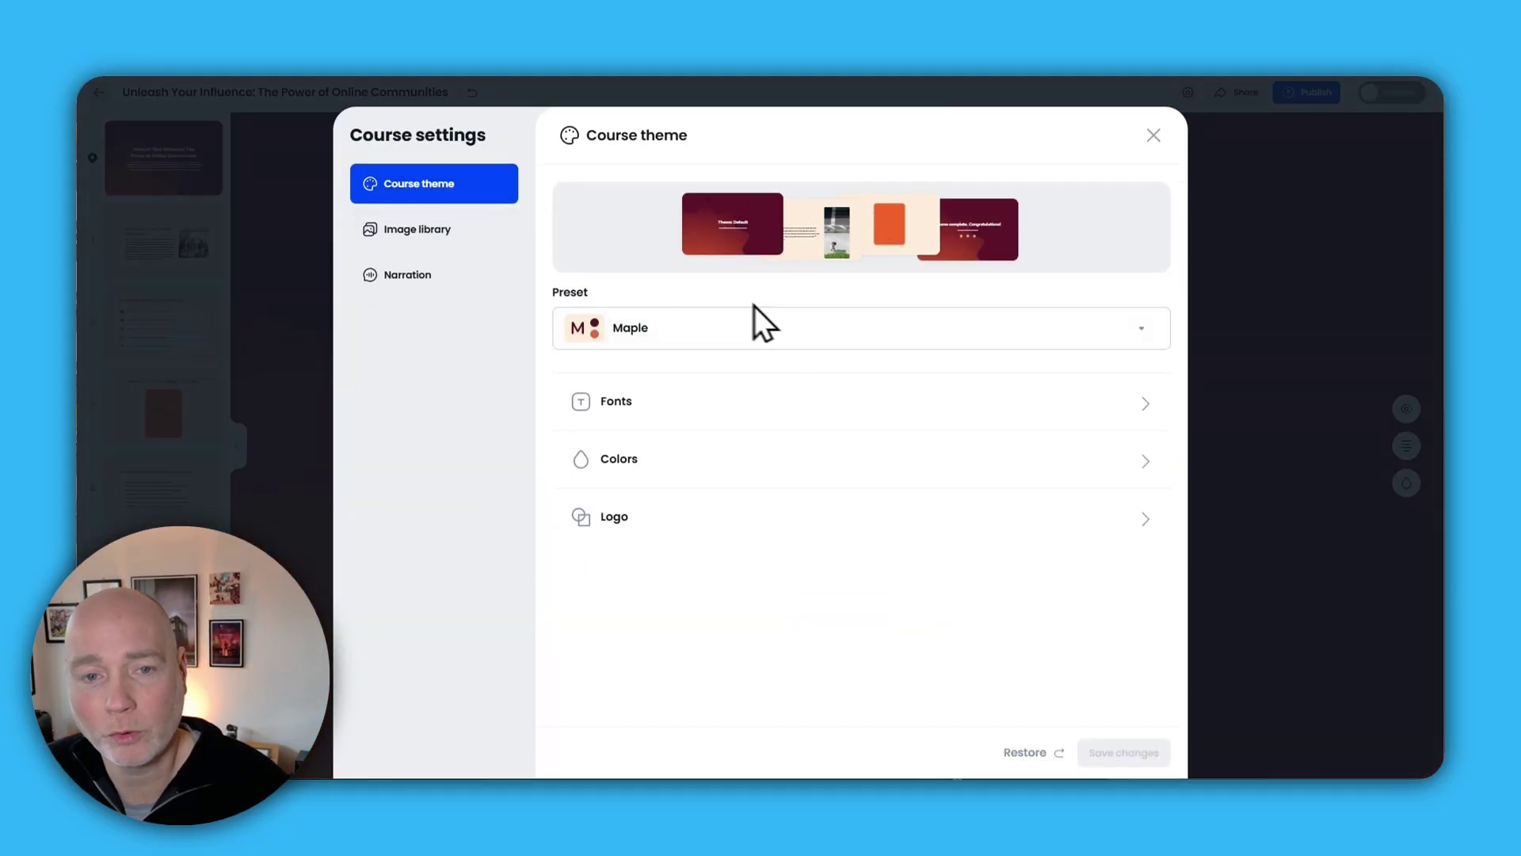
left_click(448, 238)
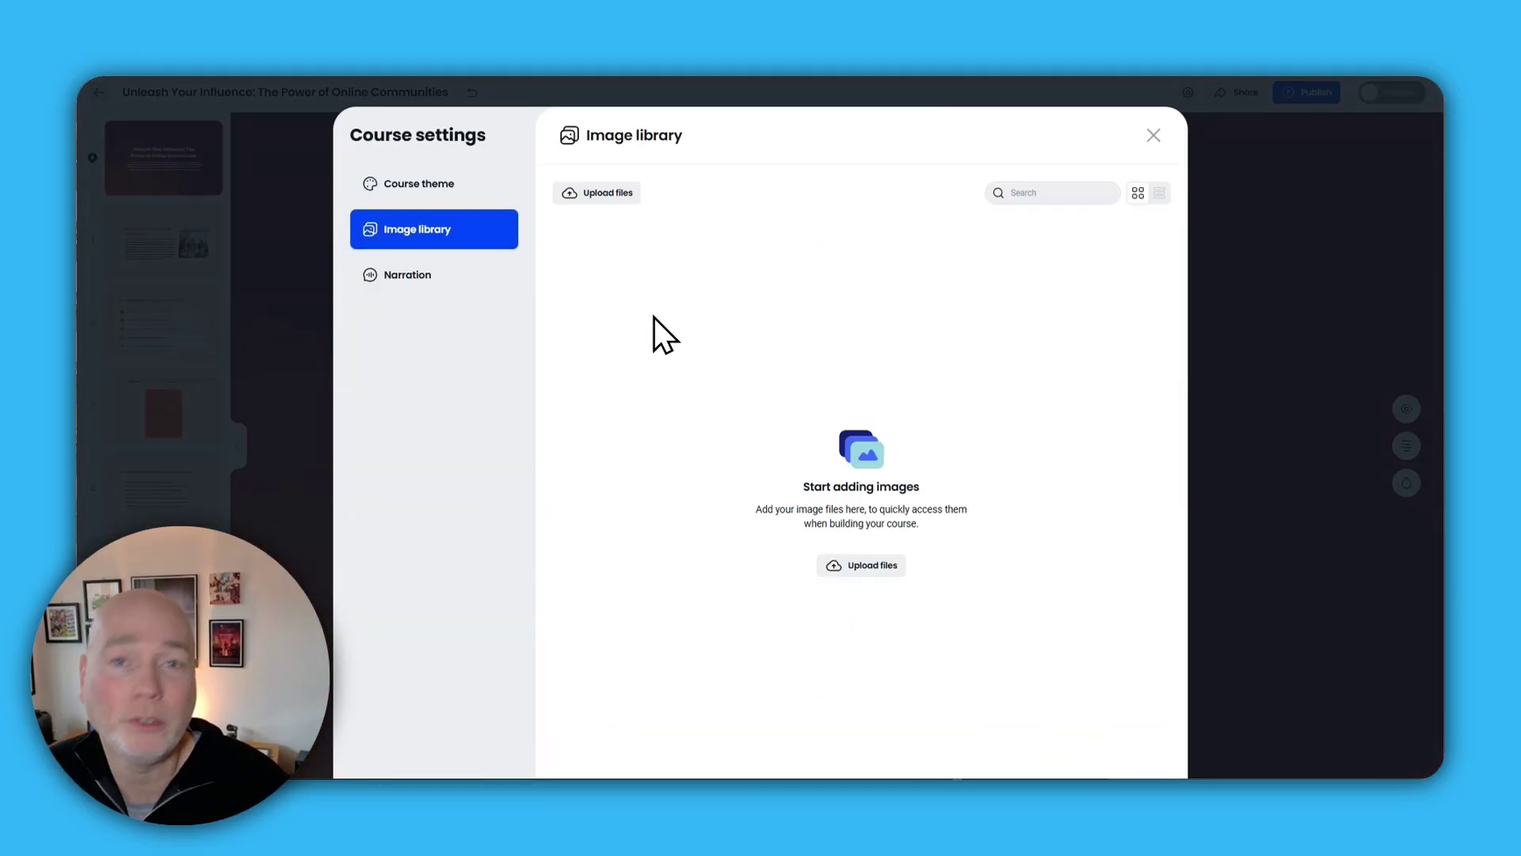
left_click(404, 279)
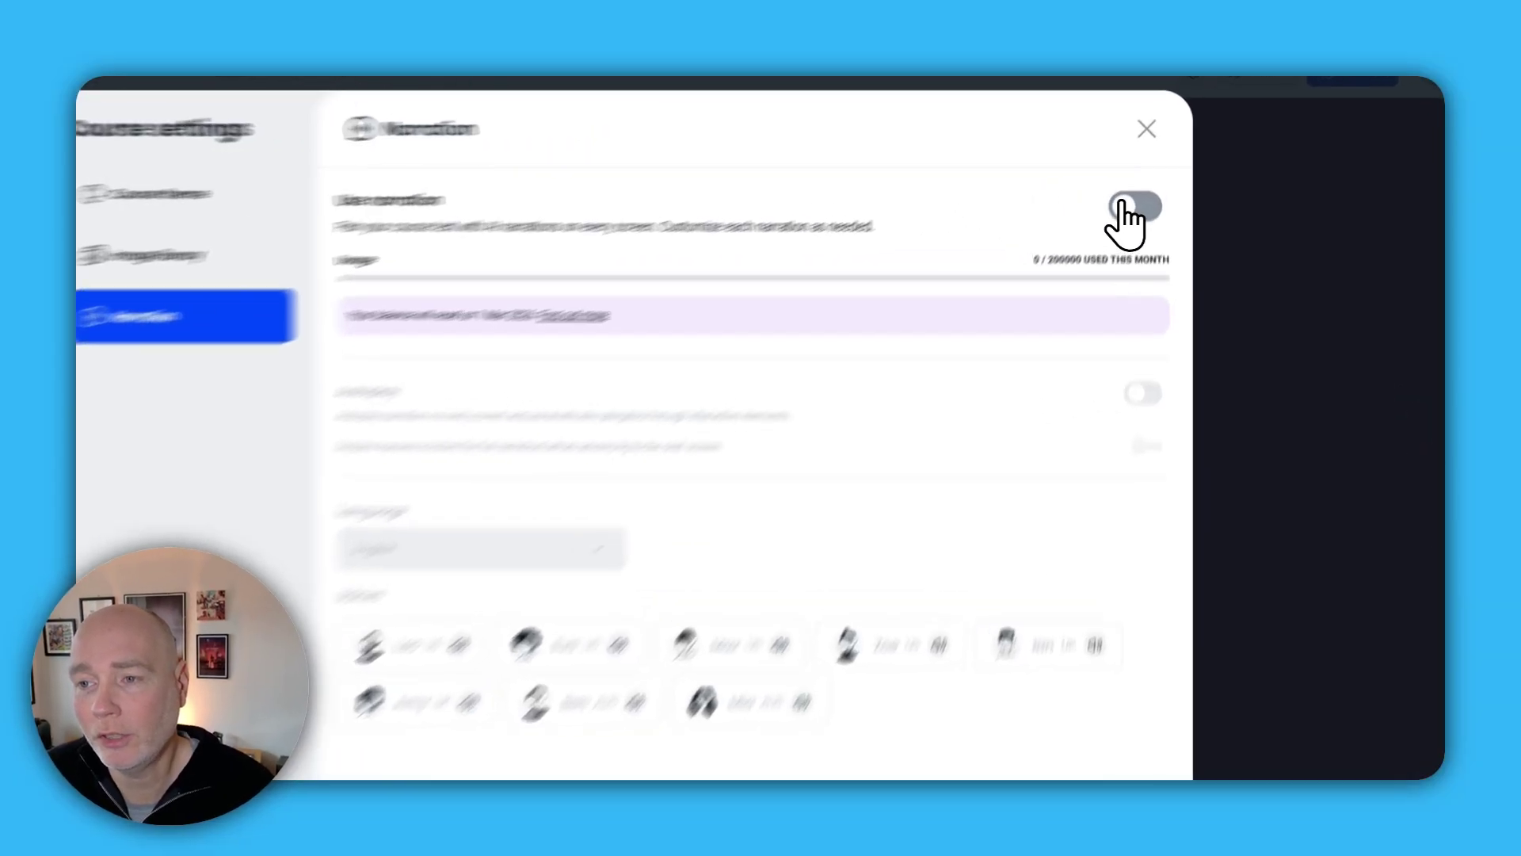
left_click(1145, 192)
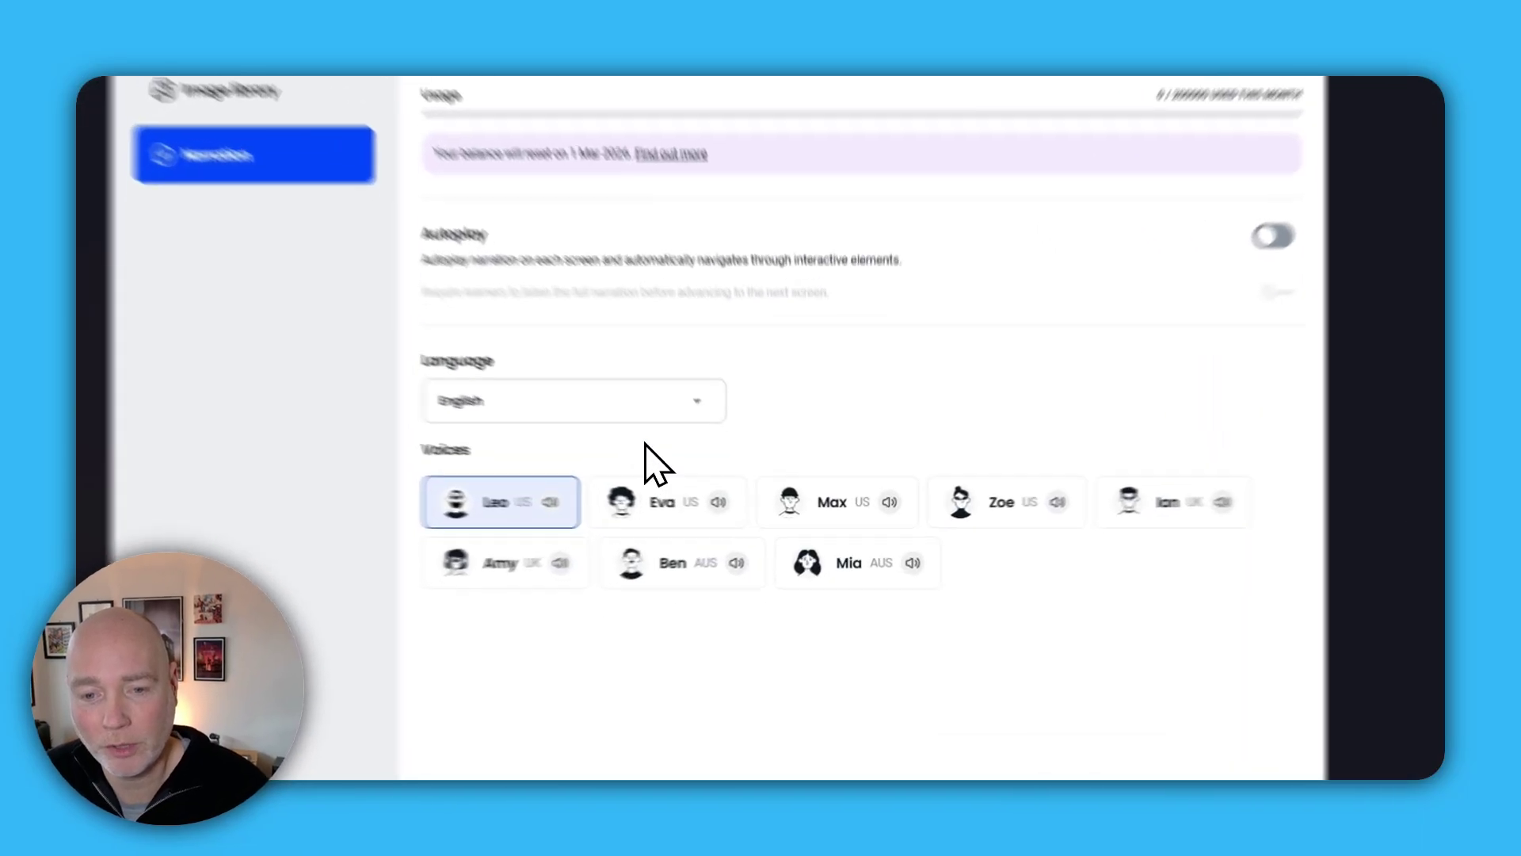
- Look through the available narration languages without changing English
left_click(713, 450)
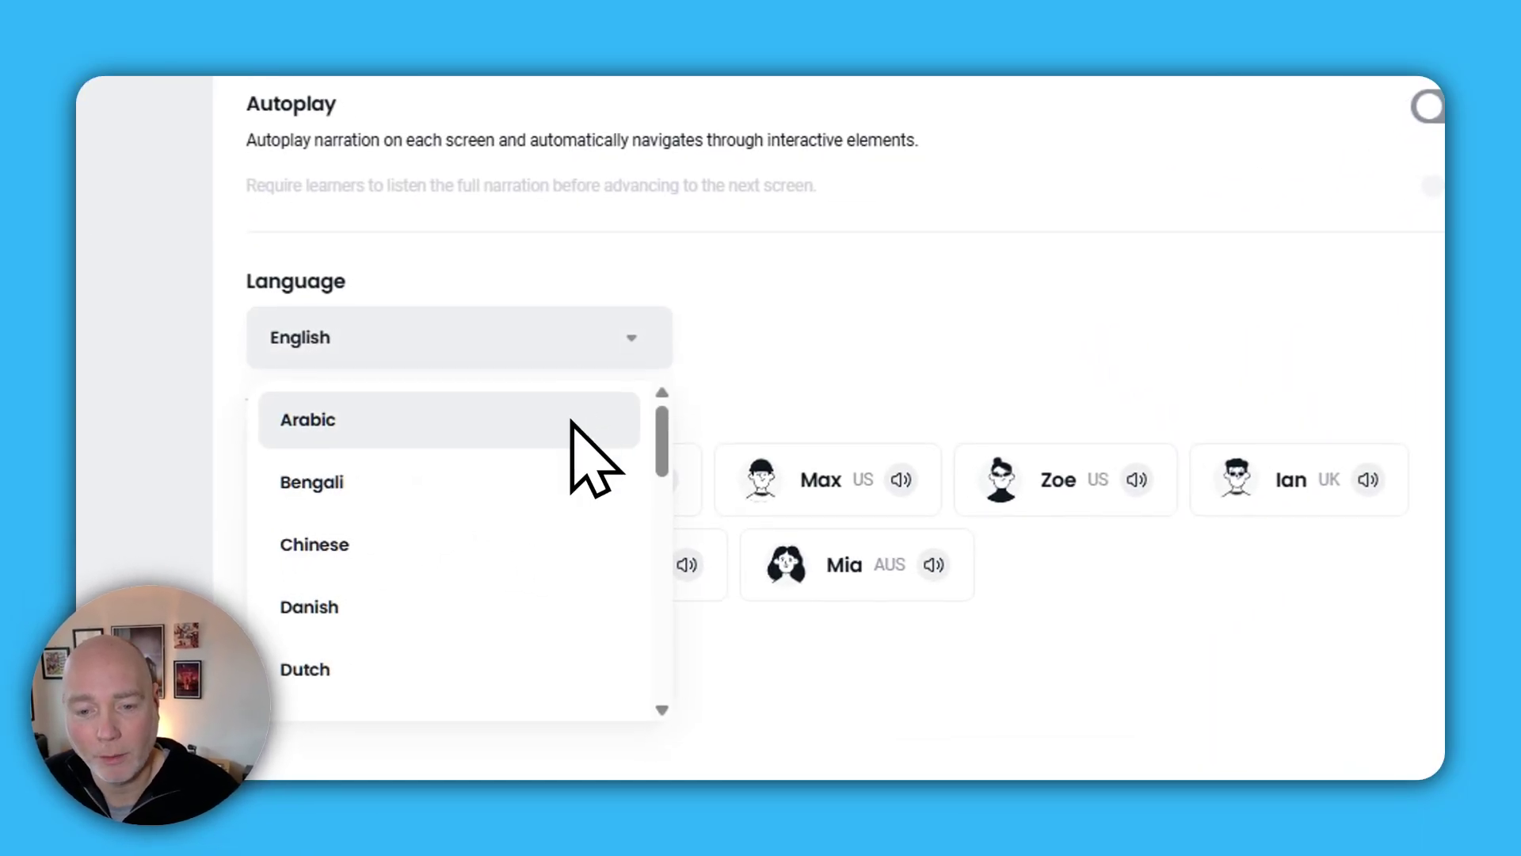
scroll(706, 506, "down", 5)
scroll(547, 475, "up", 5)
left_click(864, 309)
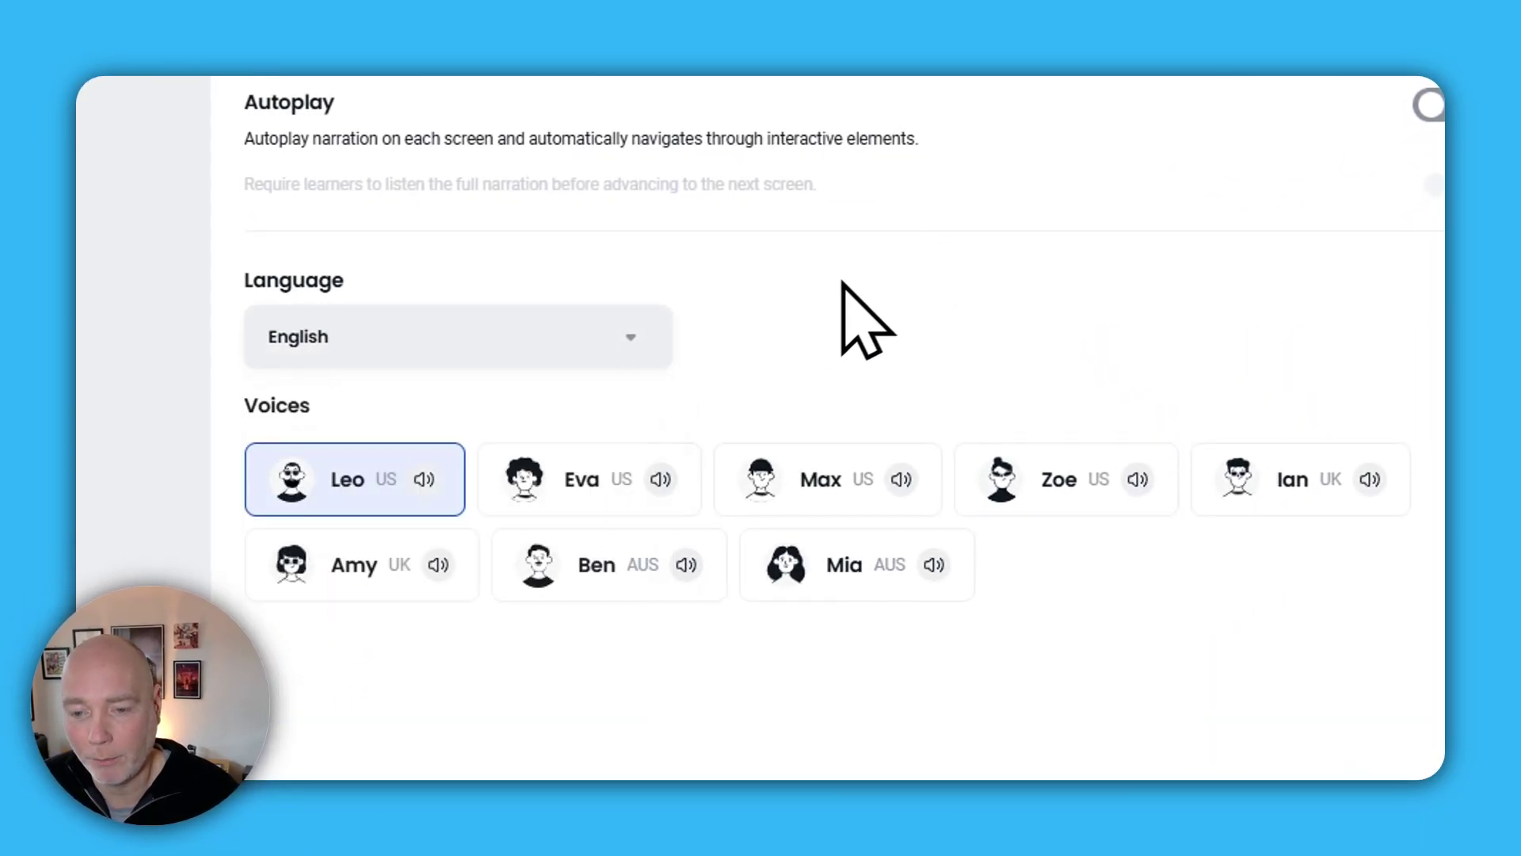
- Play the Leo, Eva, Max, Zoe and Ian voice samples, choose Ian (UK) as the narration voice and save the settings
left_click(425, 480)
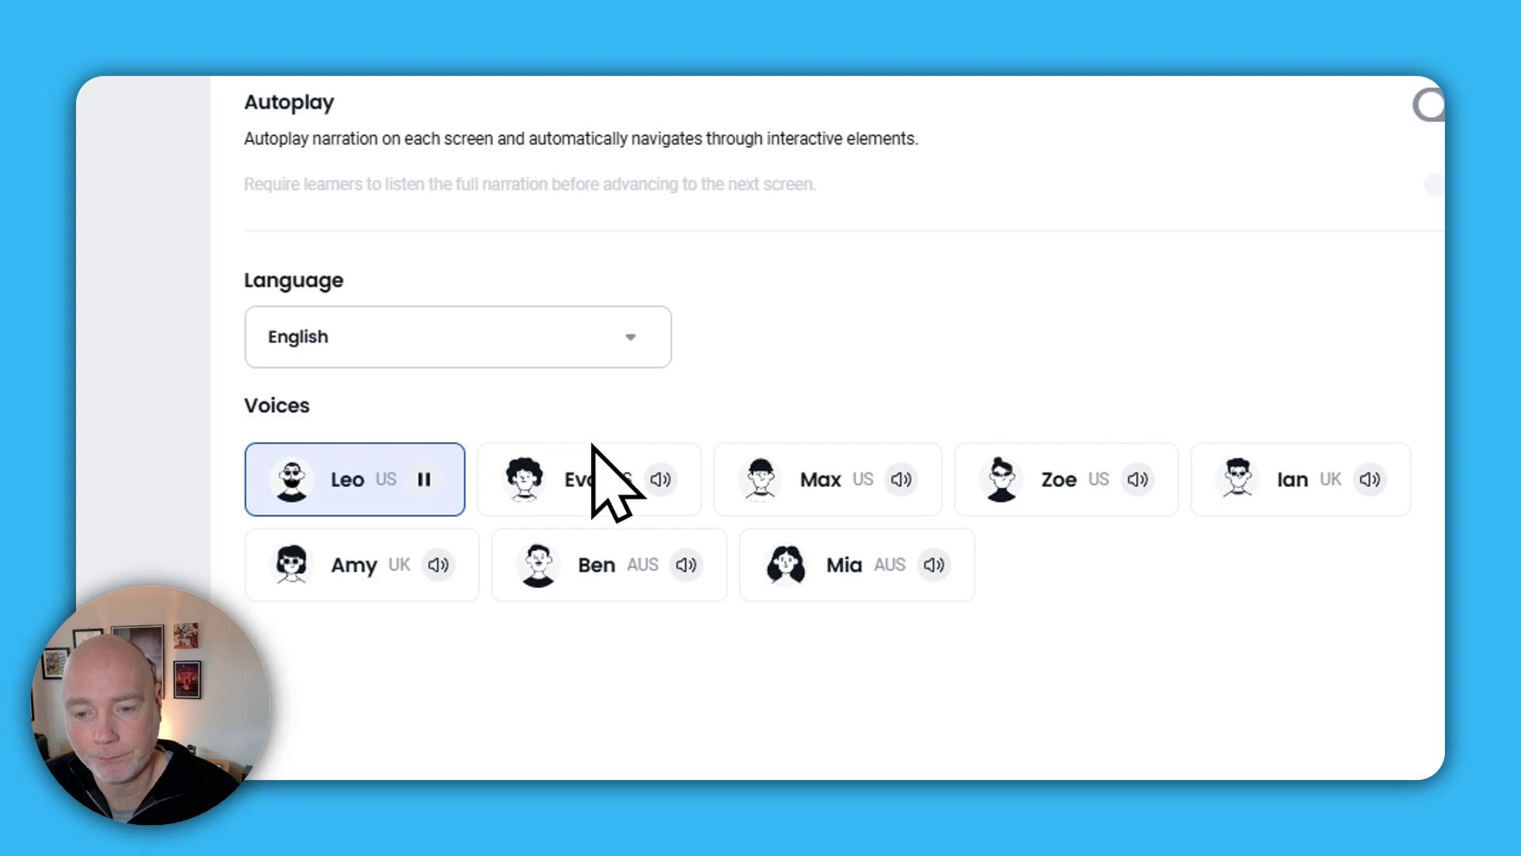
left_click(658, 481)
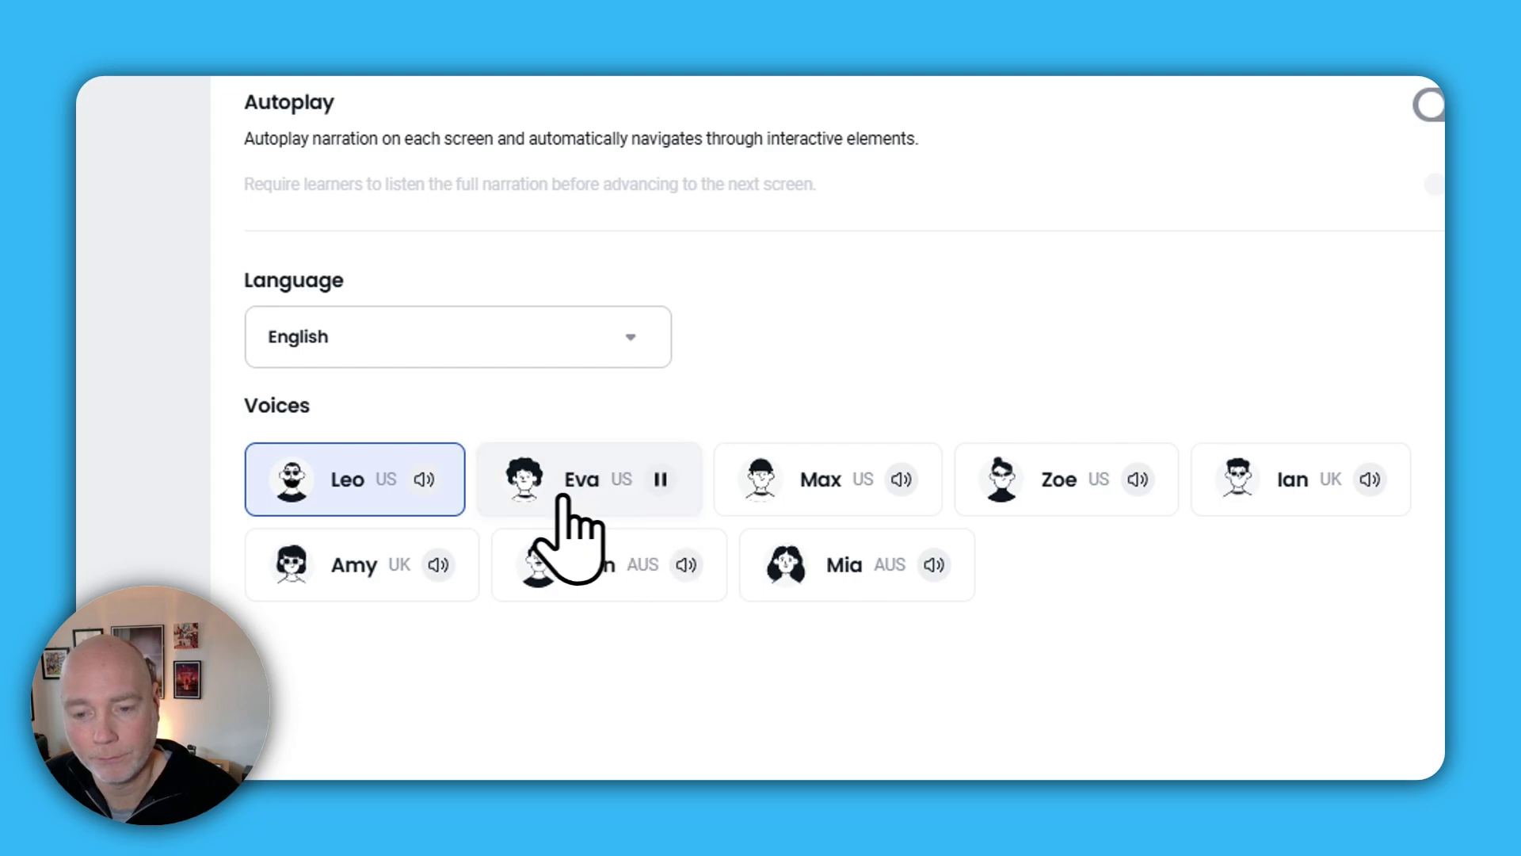
left_click(901, 479)
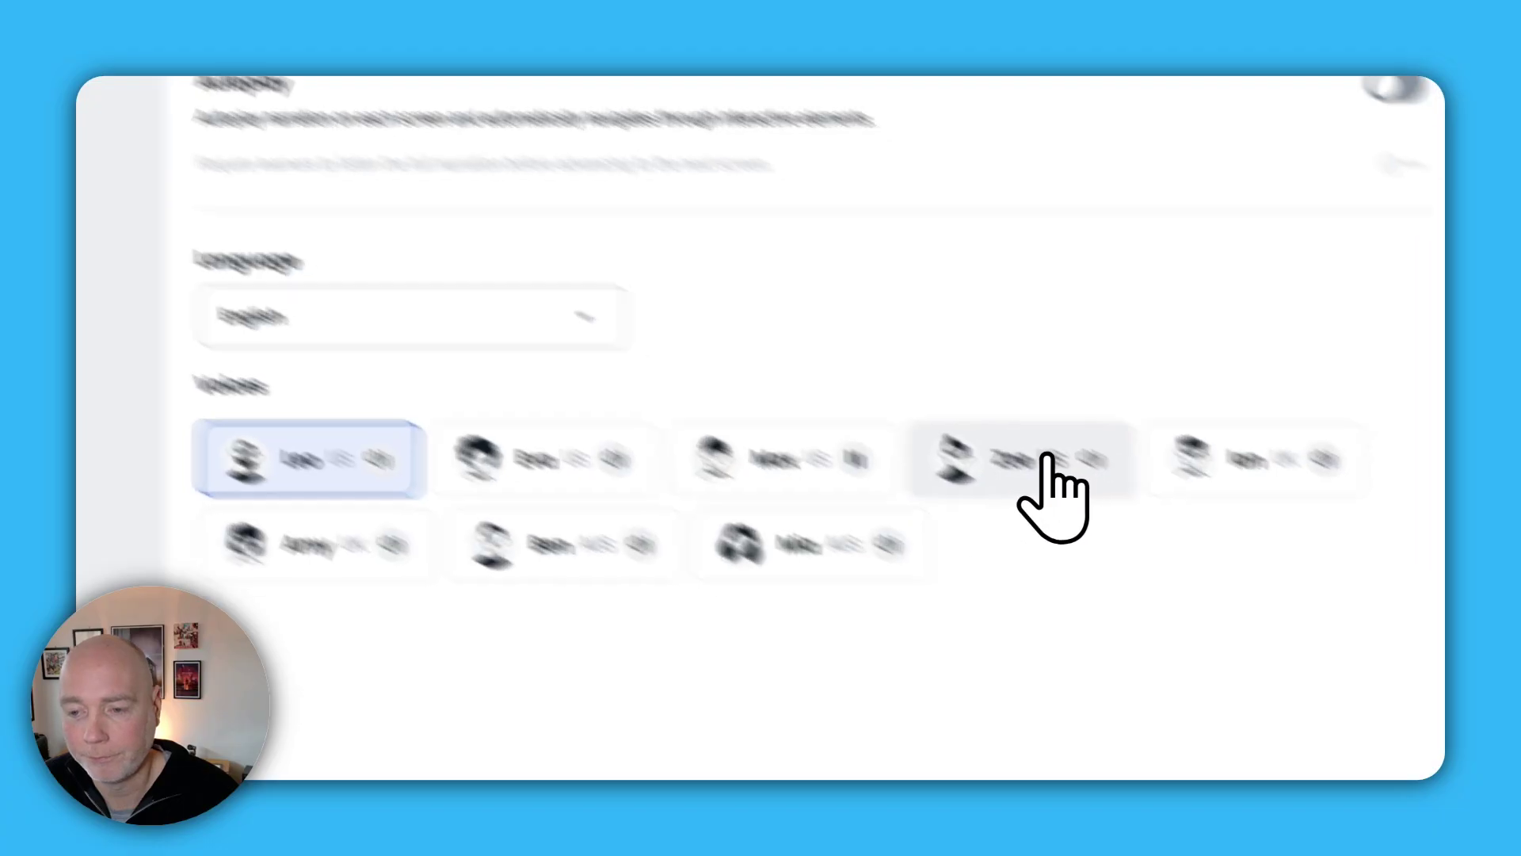
left_click(648, 262)
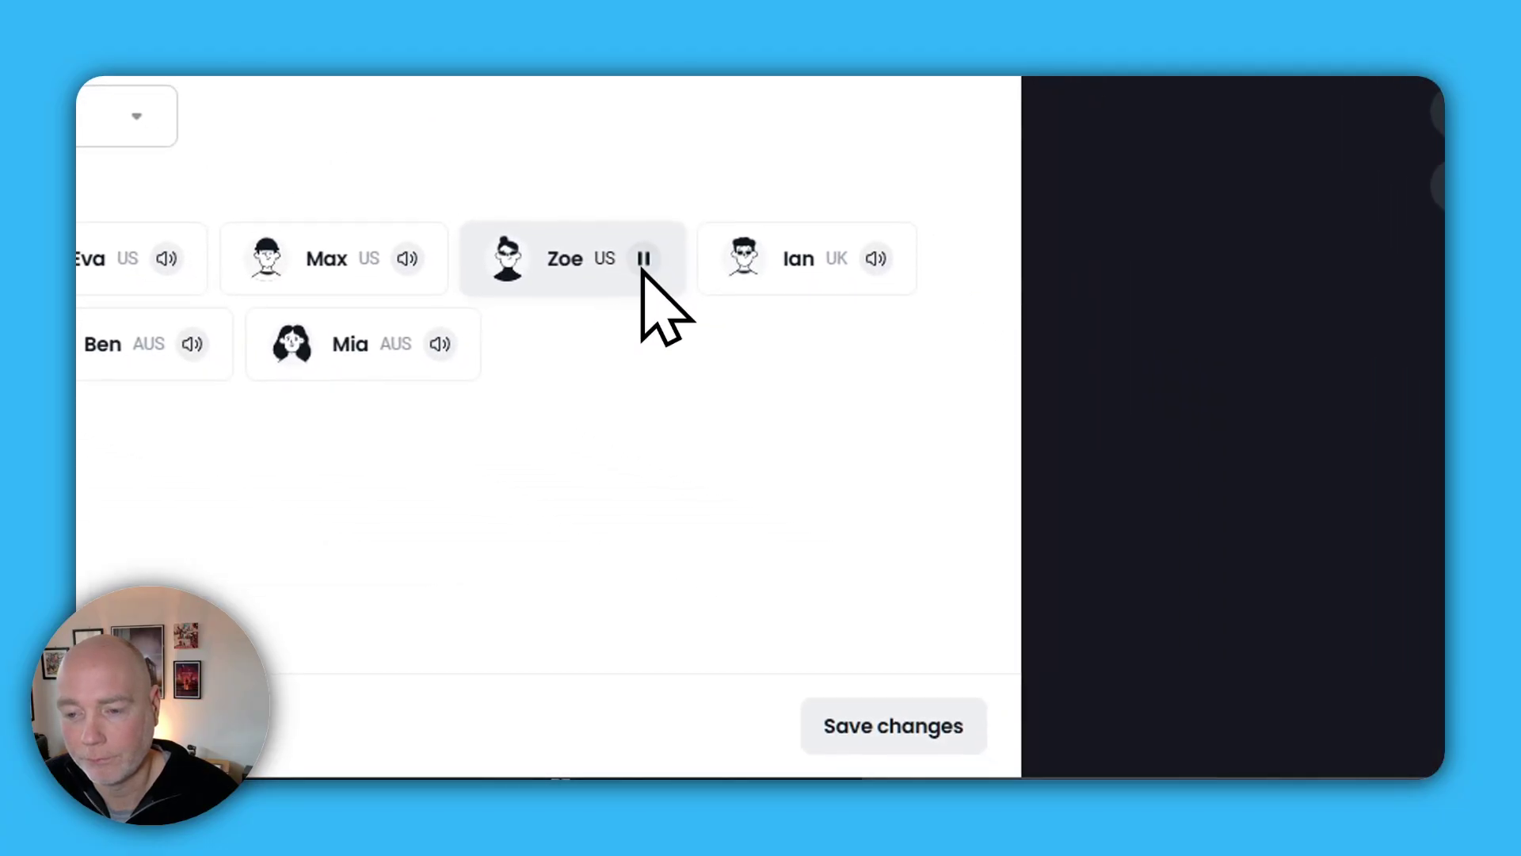
left_click(876, 258)
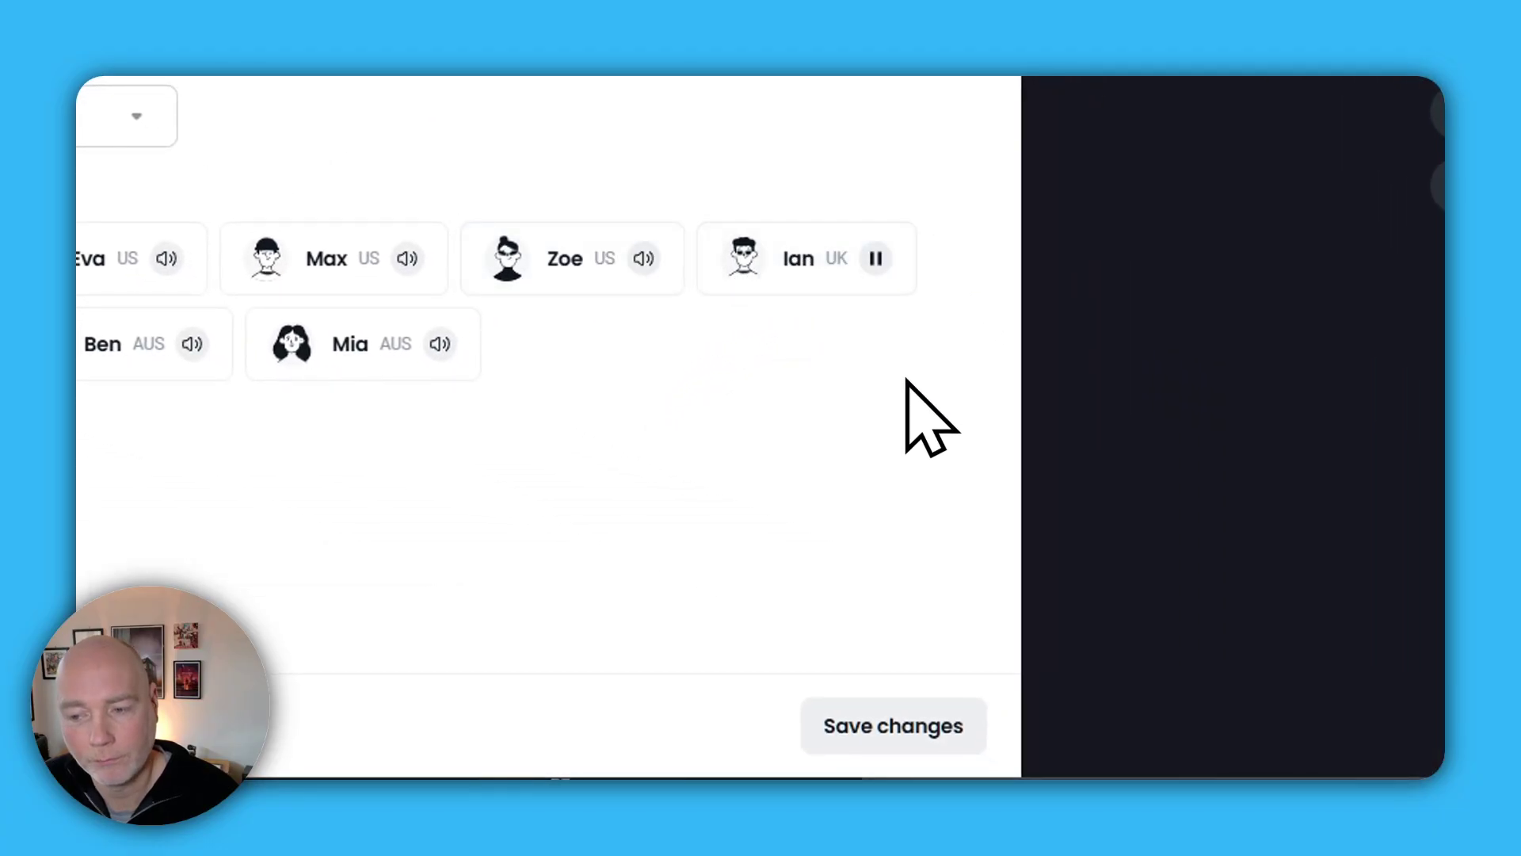
left_click(816, 277)
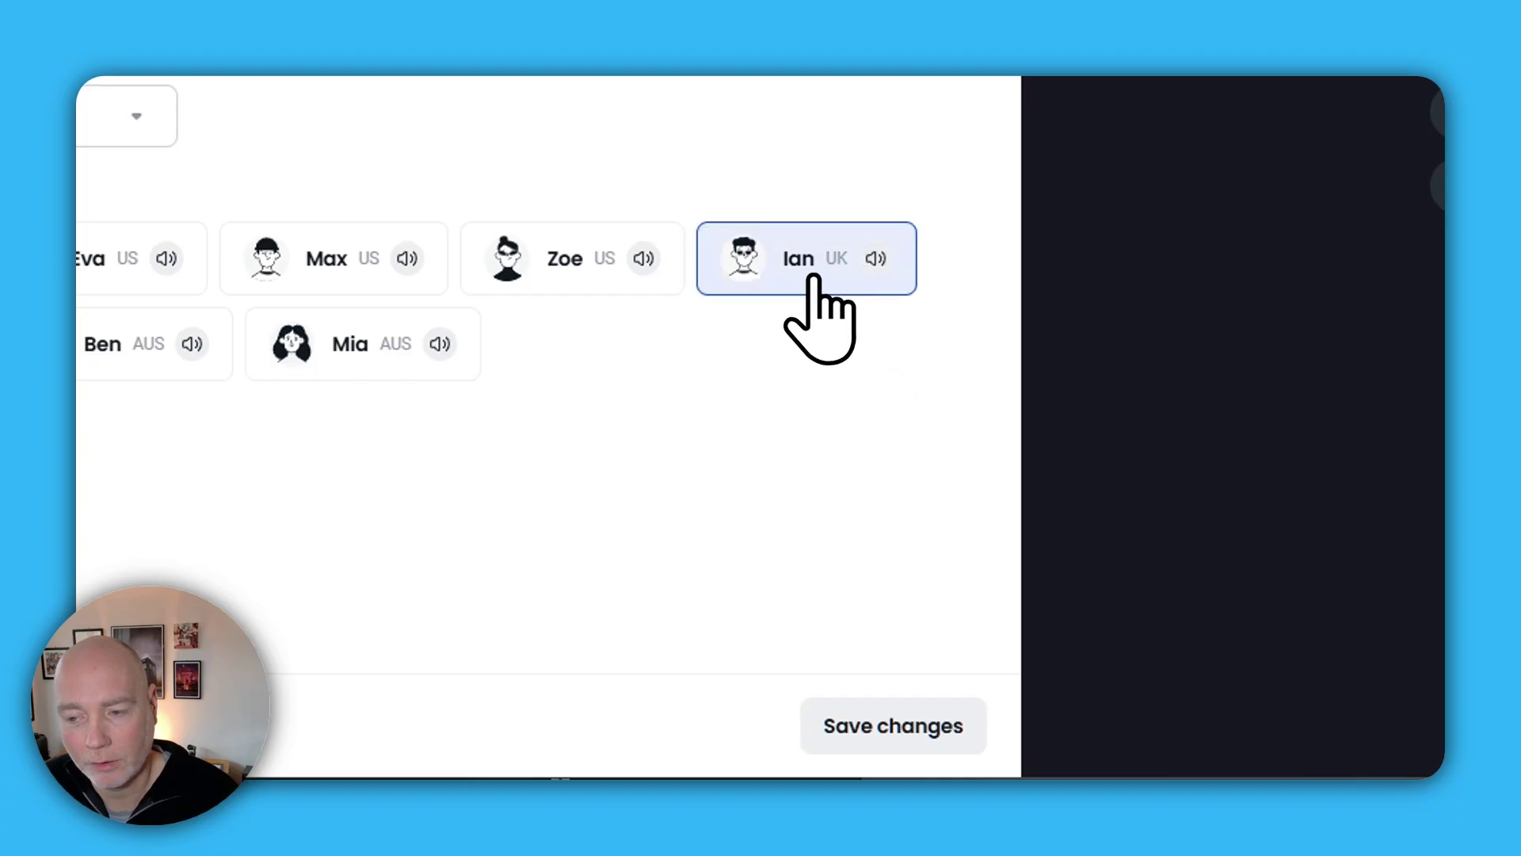
left_click(841, 717)
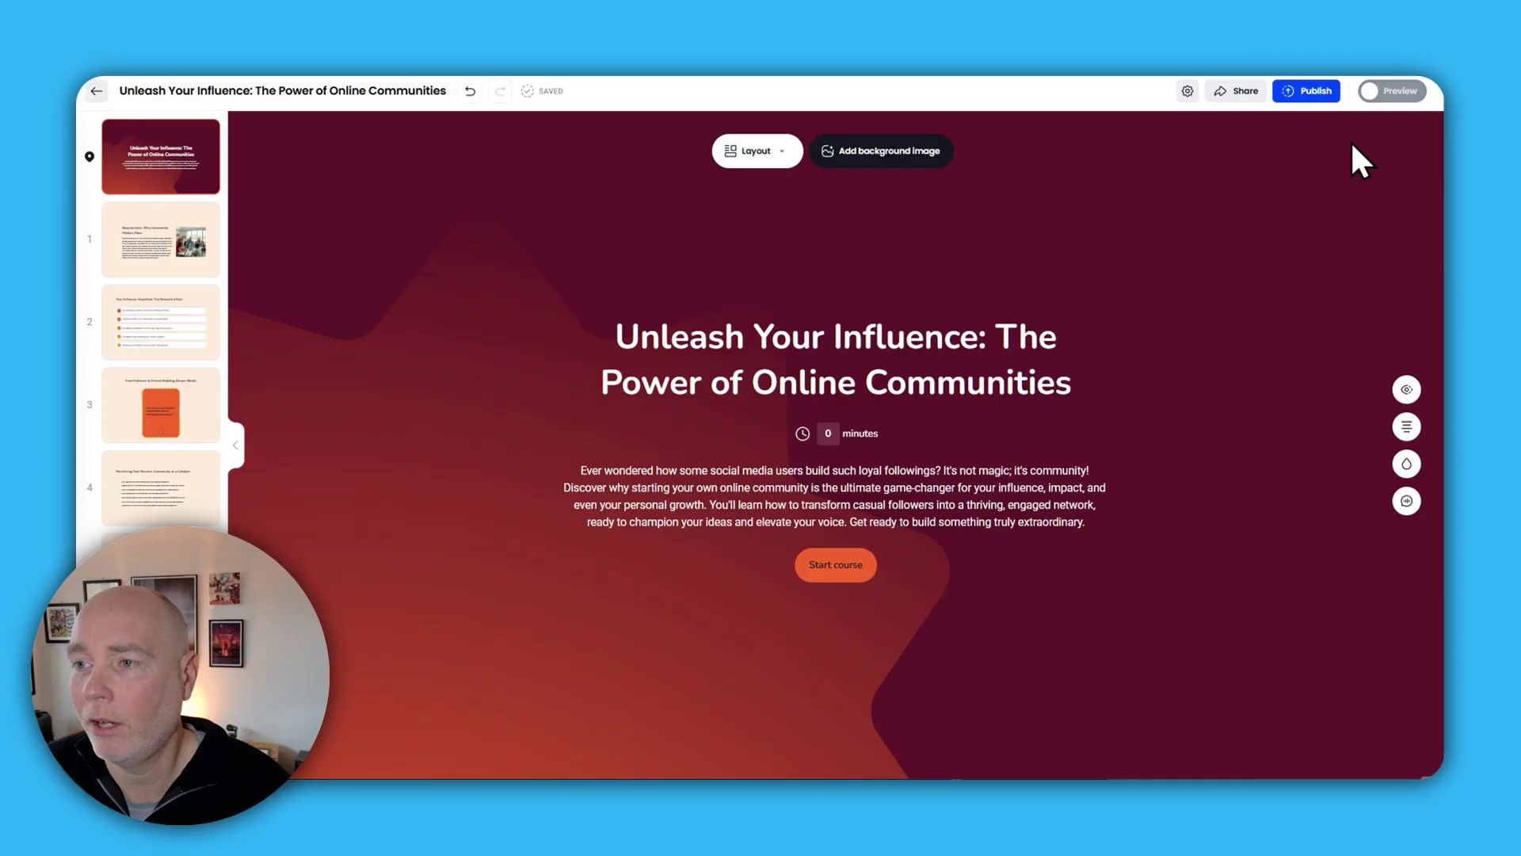
- Publish the course with narration generation enabled
left_click(1303, 93)
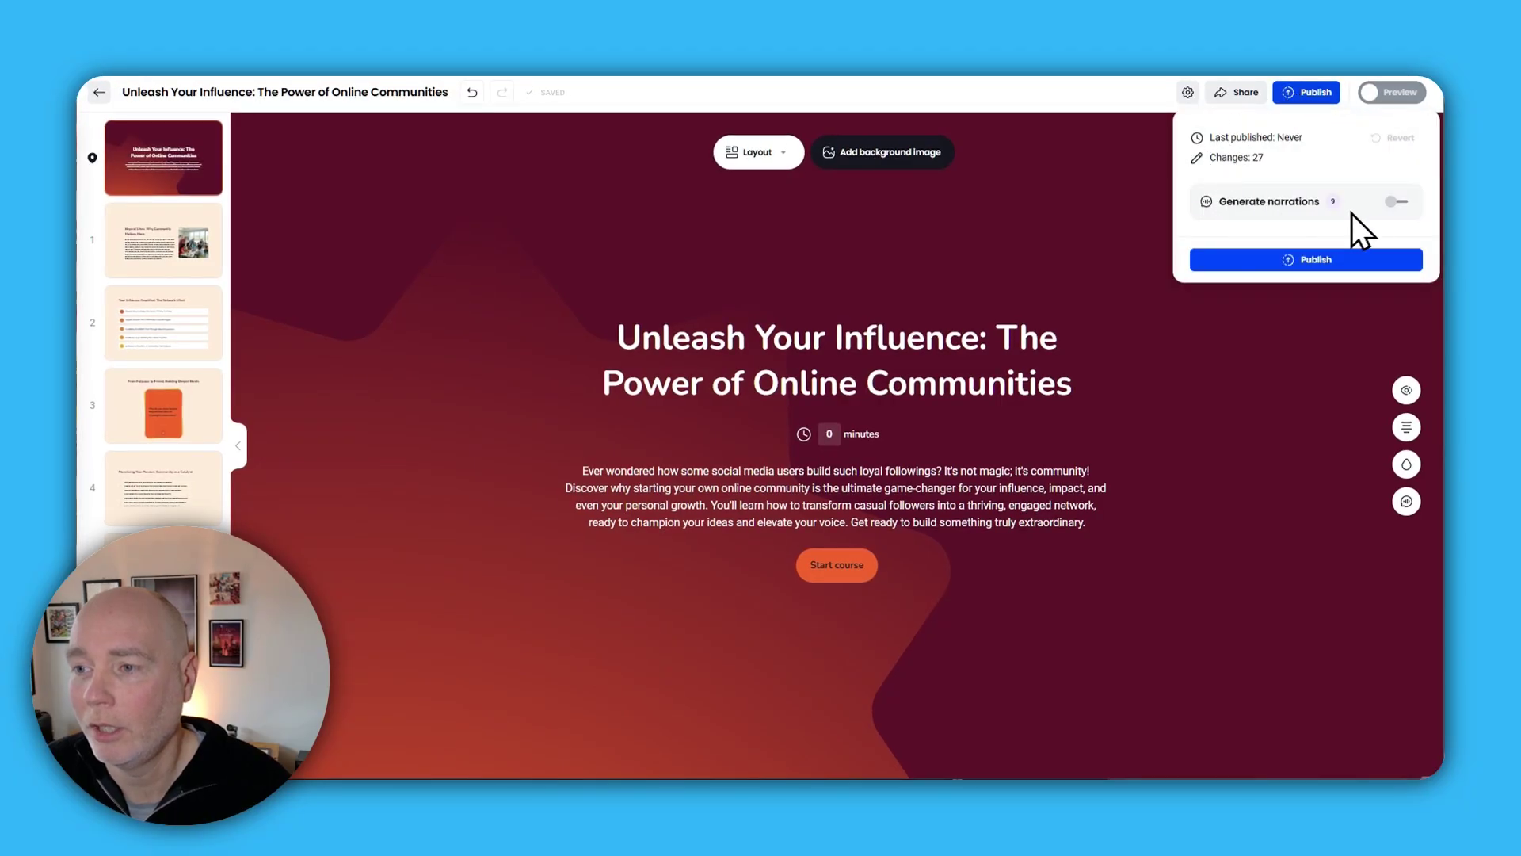
left_click(1394, 203)
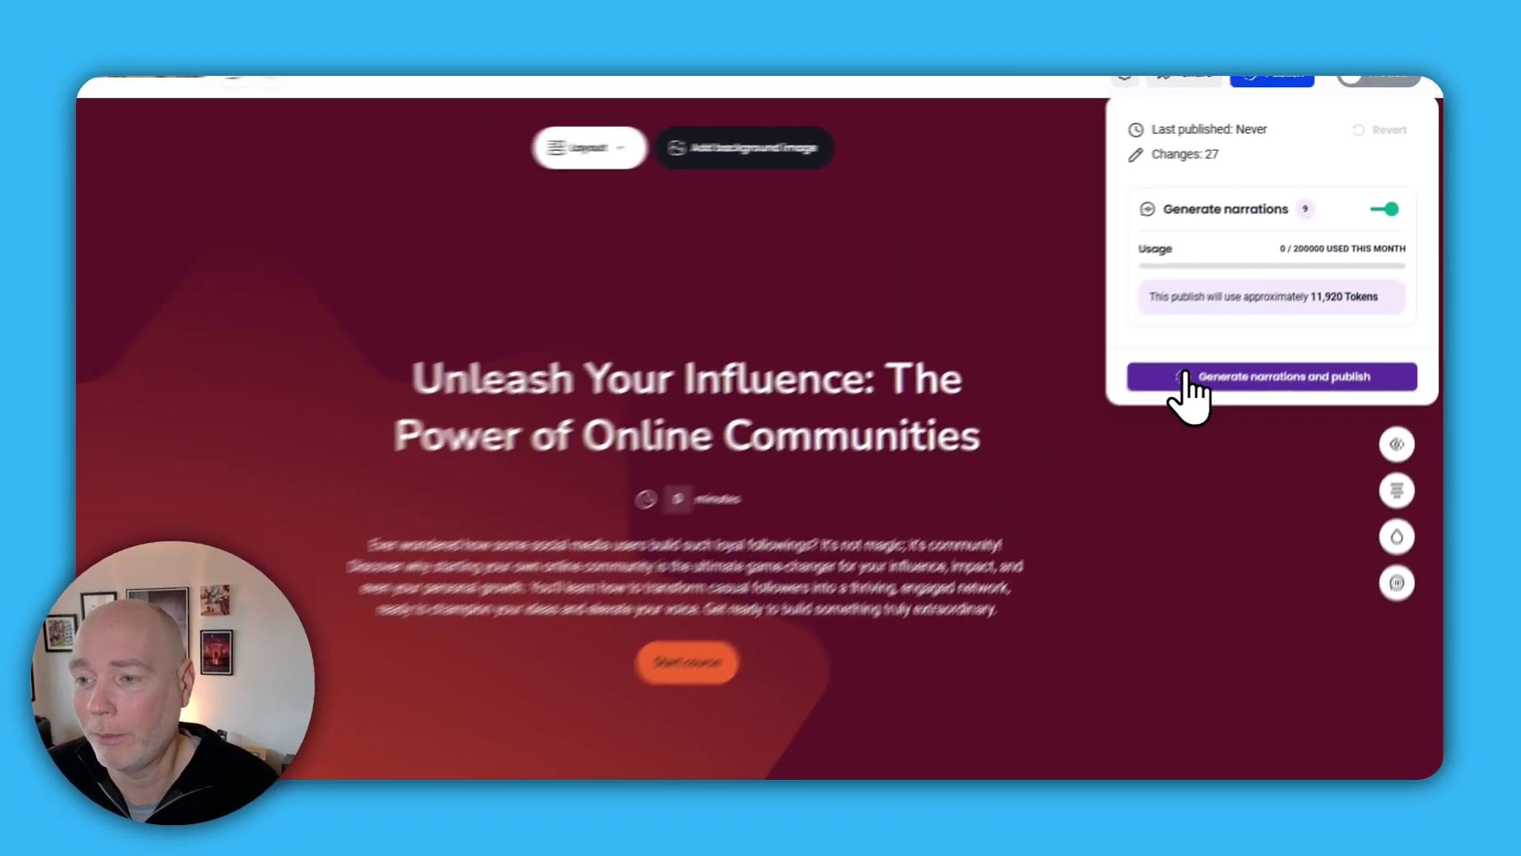
left_click(1274, 337)
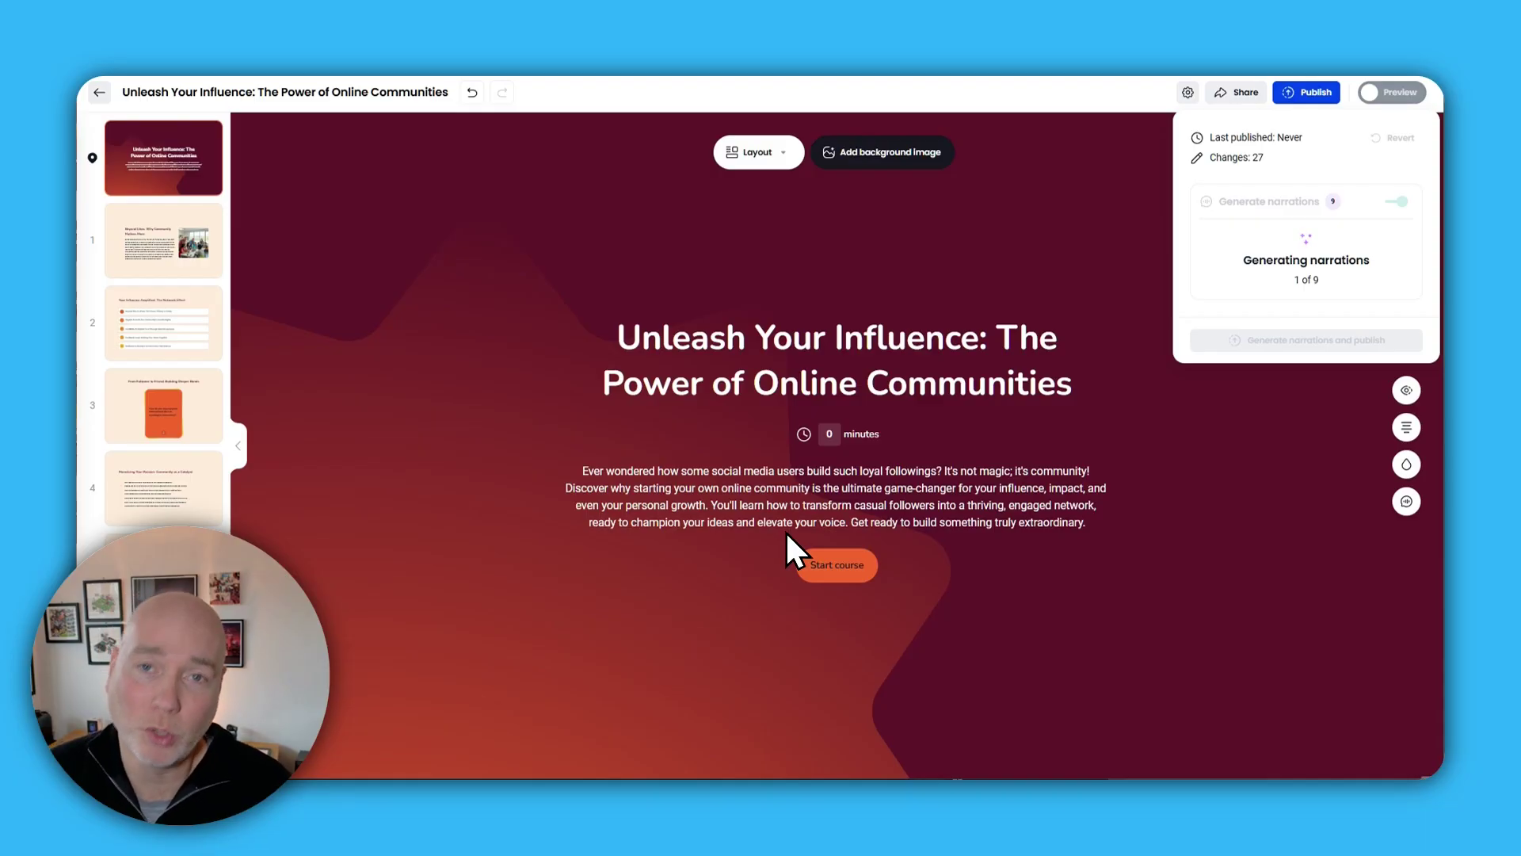
- Preview the course, listen to the title screen's narration, and return to editing
left_click(1380, 94)
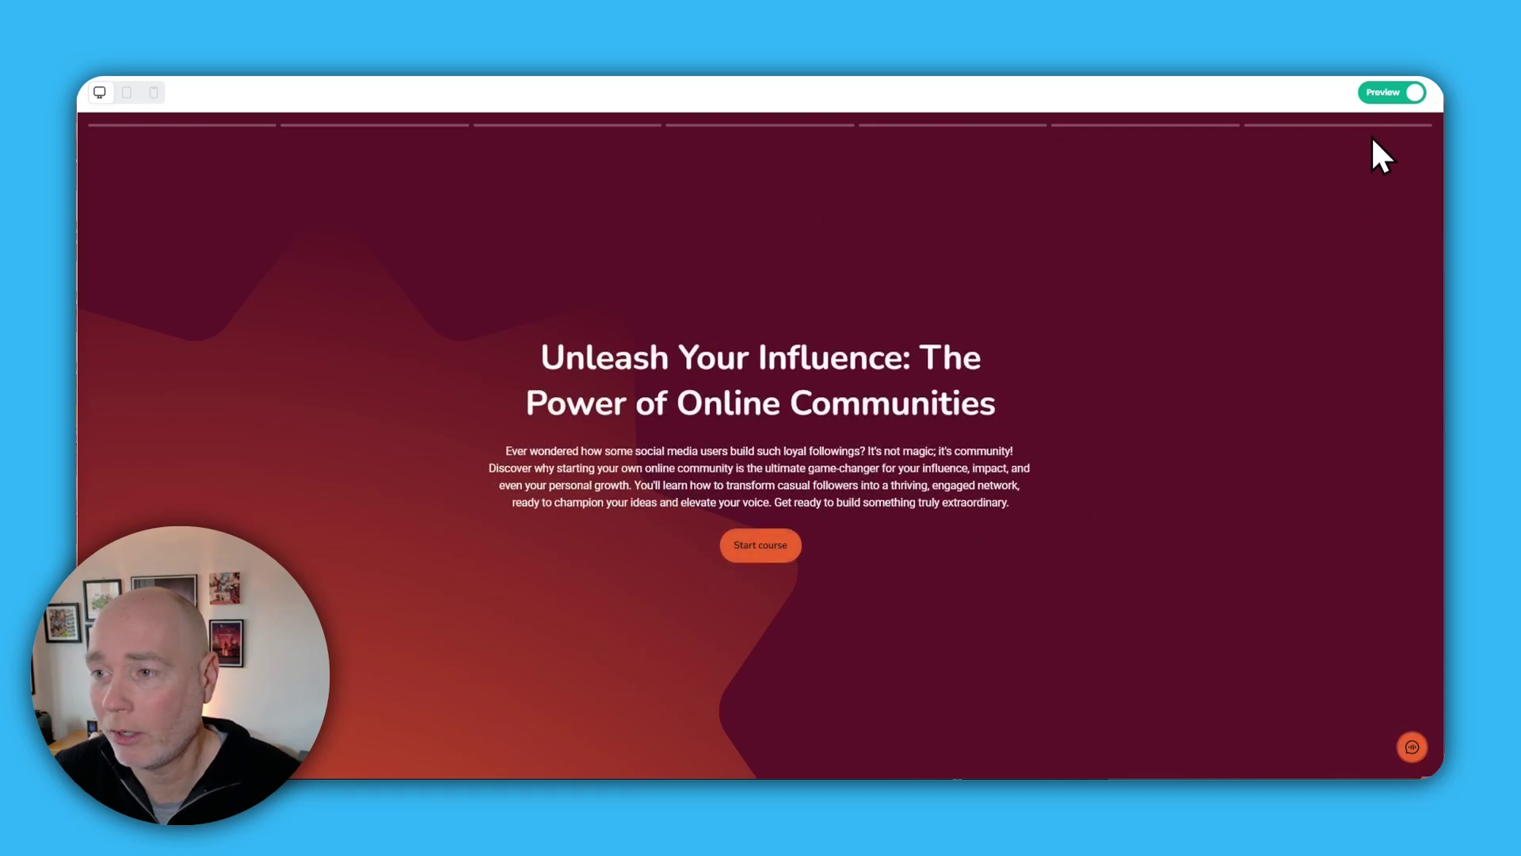
left_click(1371, 728)
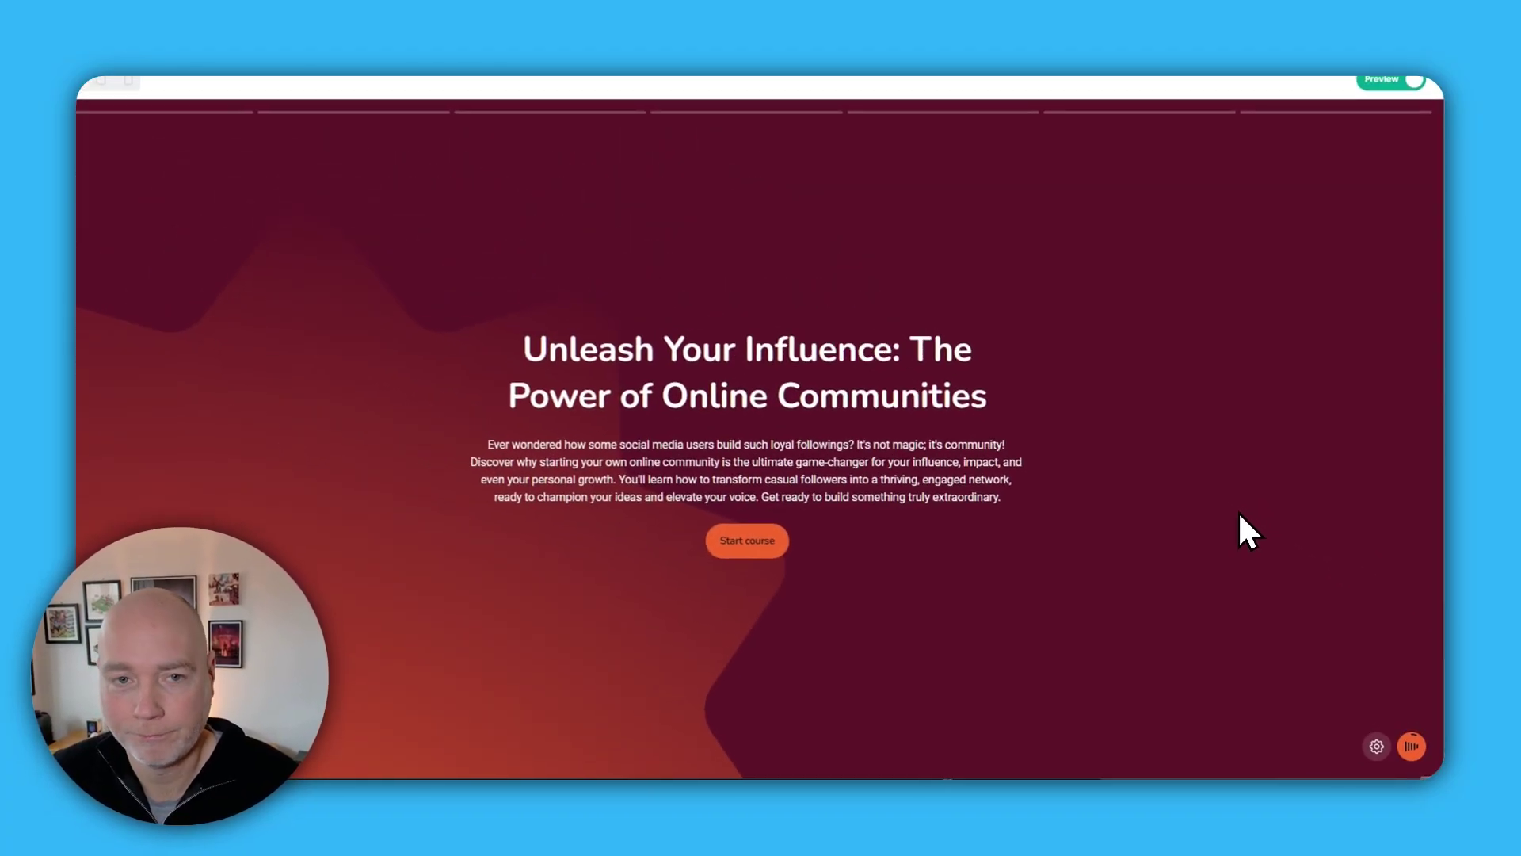
left_click(1405, 757)
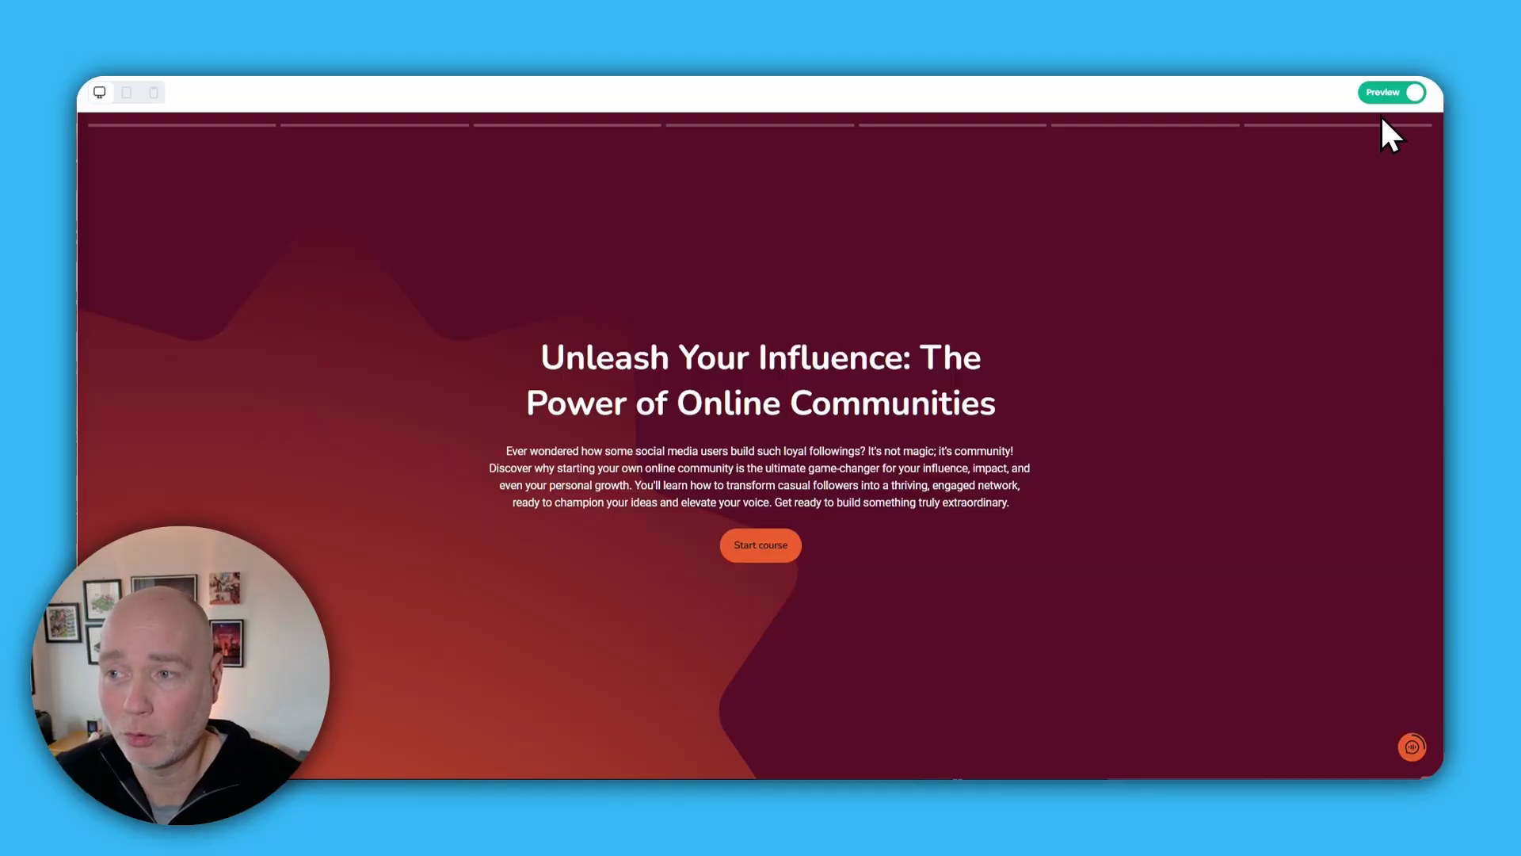
left_click(1375, 93)
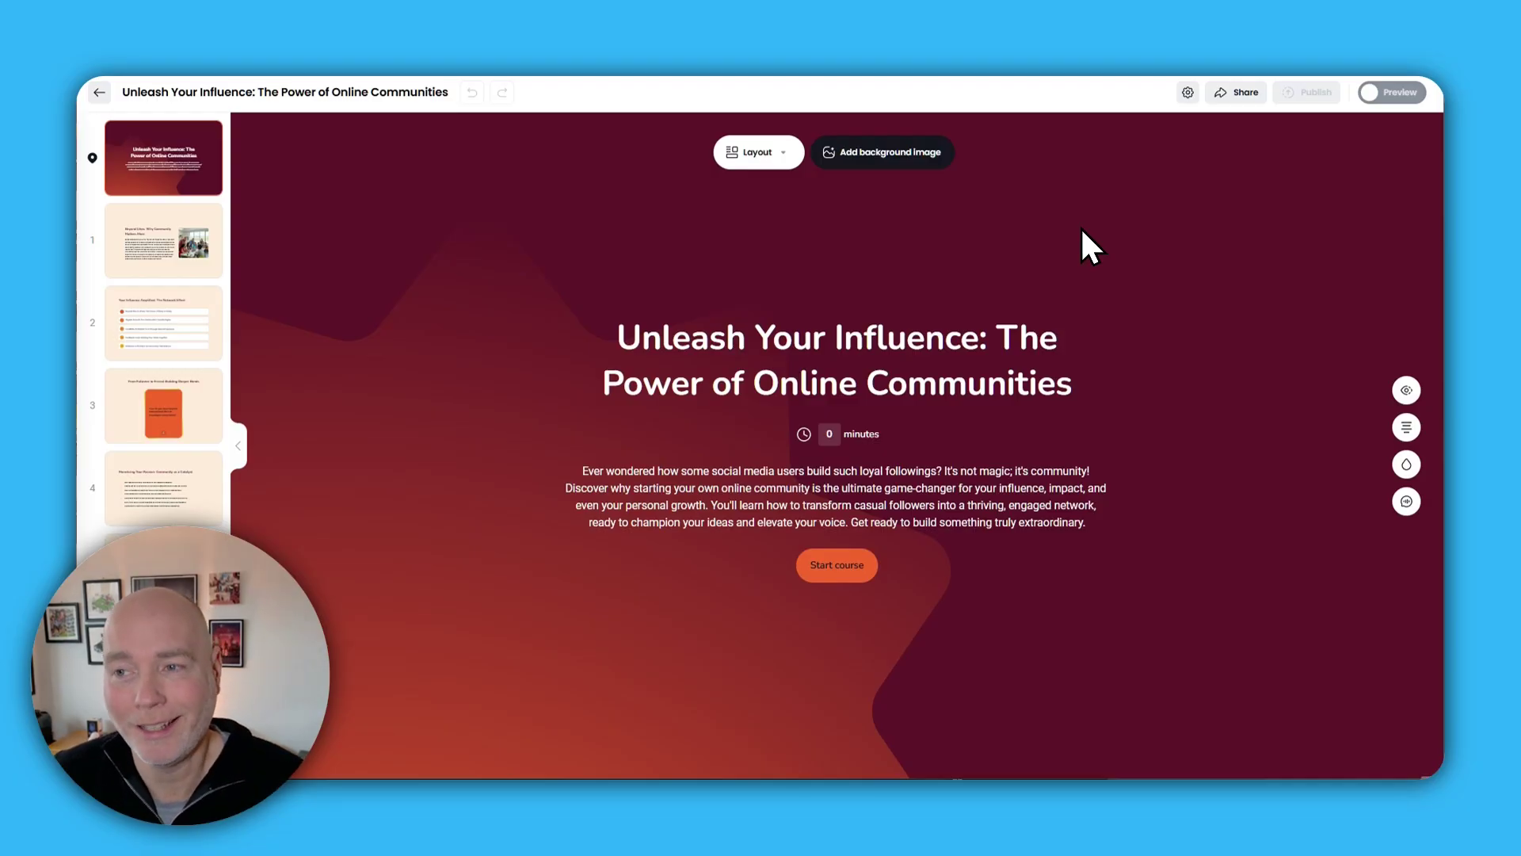
- Examine the course's sharing link, access and price options, and its embed code
left_click(1229, 95)
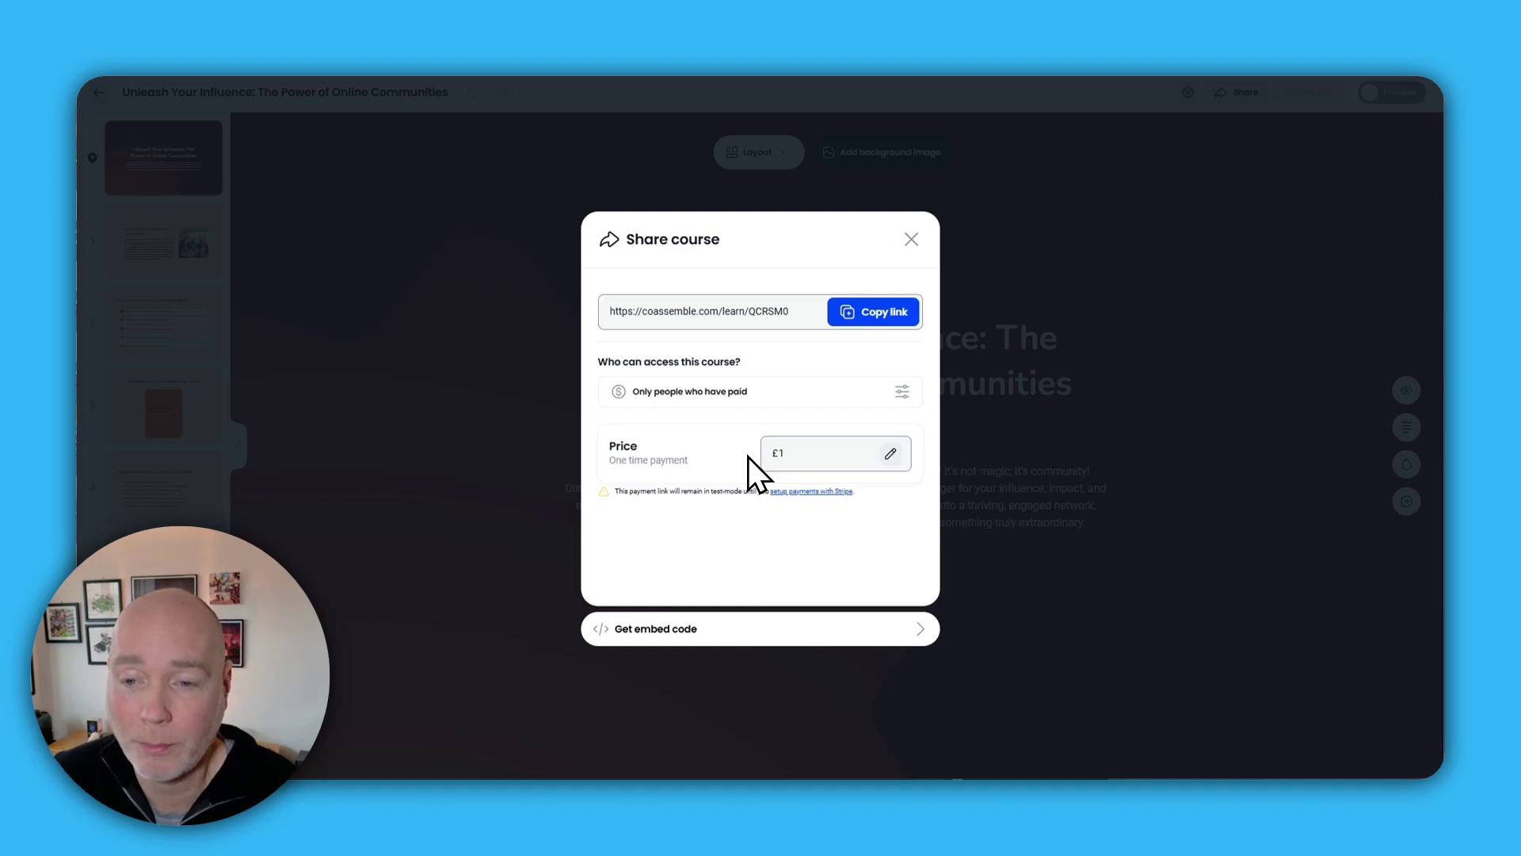
left_click(840, 626)
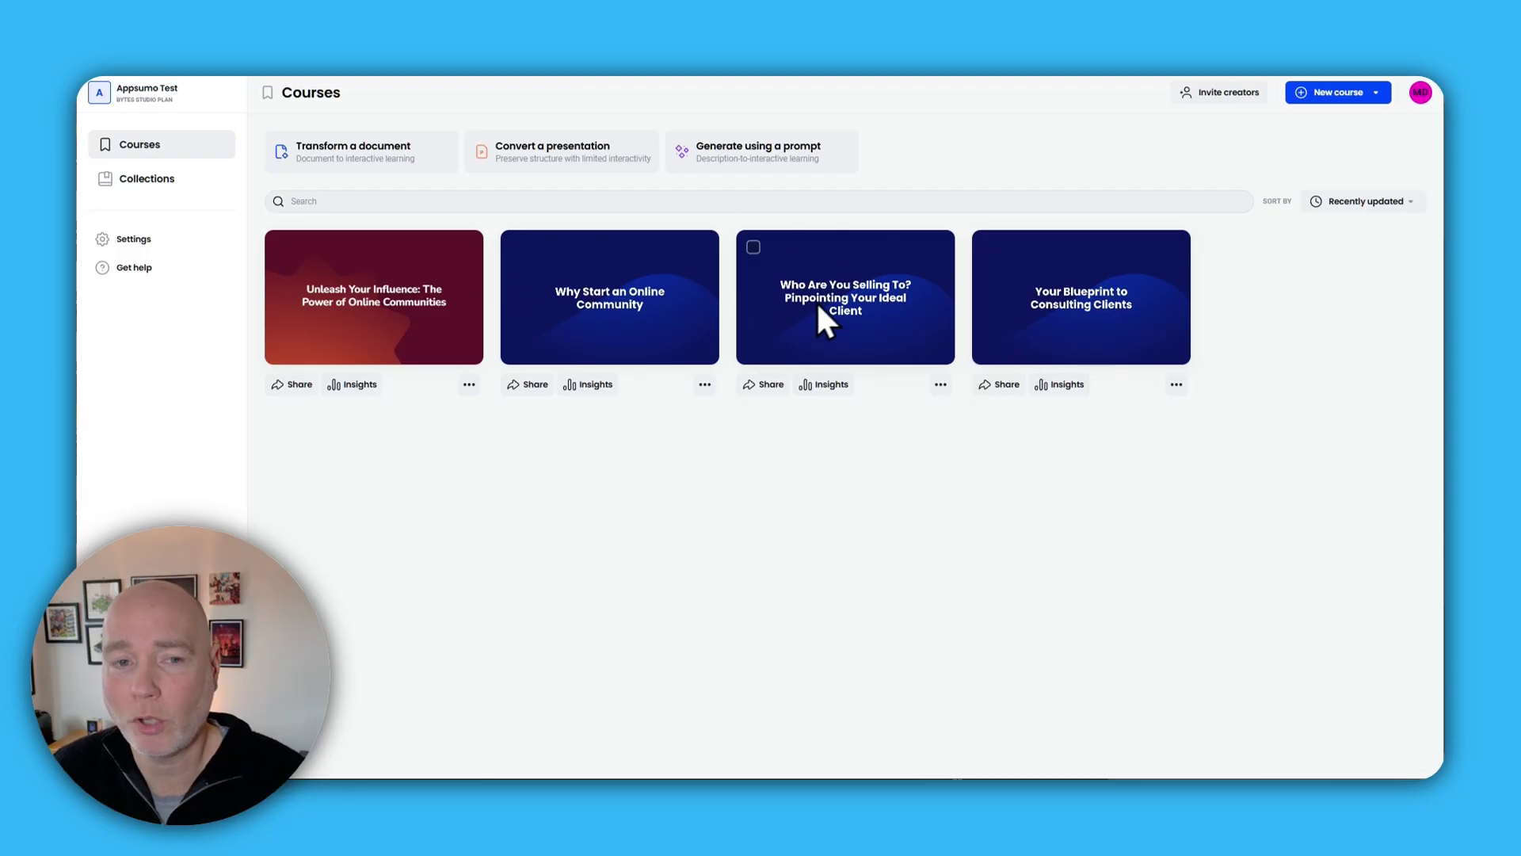
- Add the course "Unleash Your Influence: The Power of Online Communities" to the Consultant Collection
left_click(132, 180)
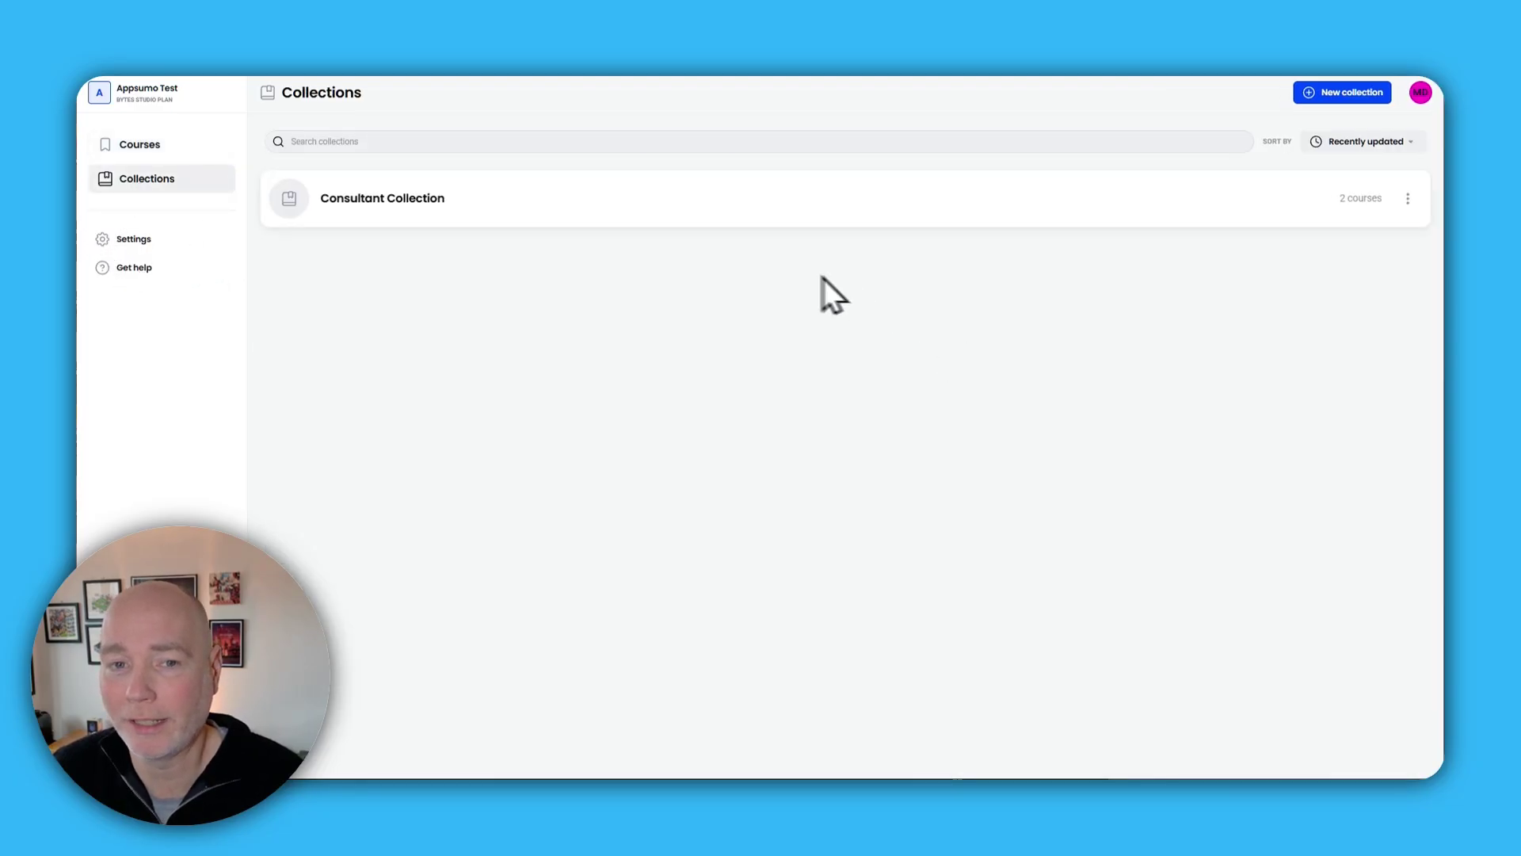
left_click(525, 230)
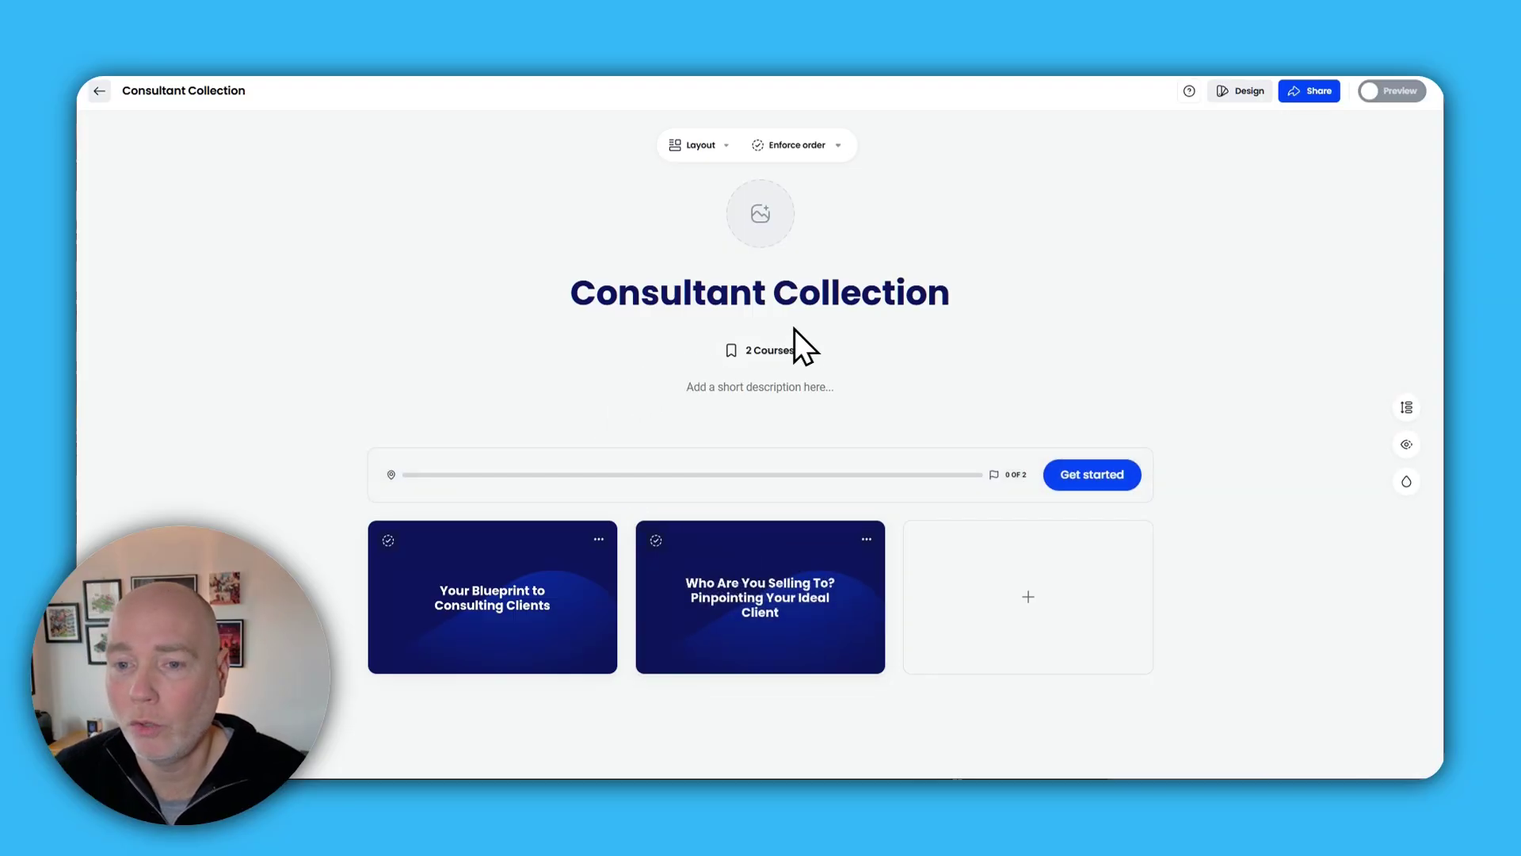
left_click(1045, 590)
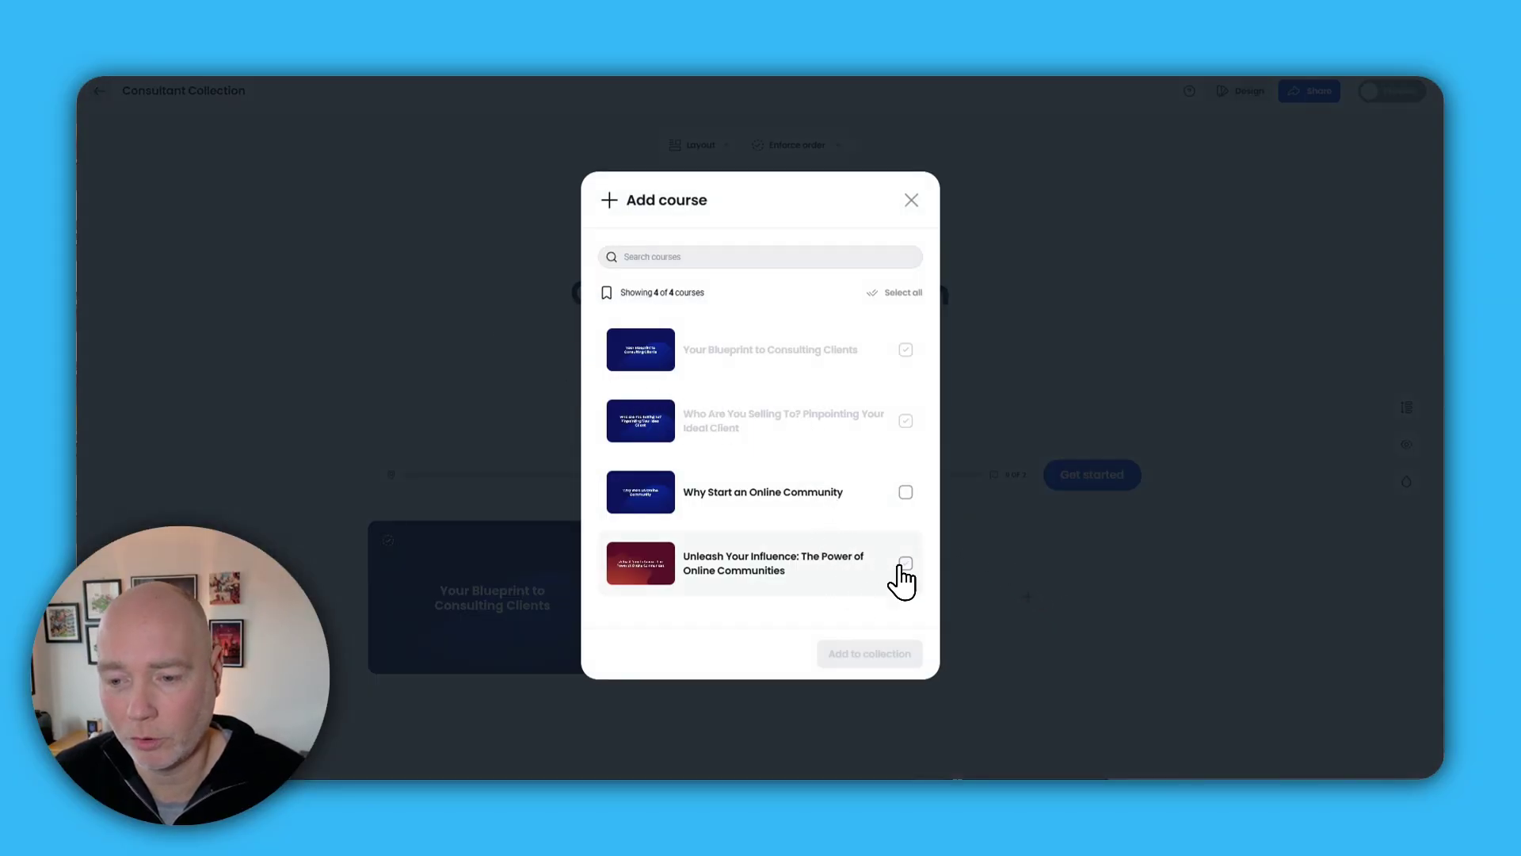
left_click(905, 563)
left_click(864, 654)
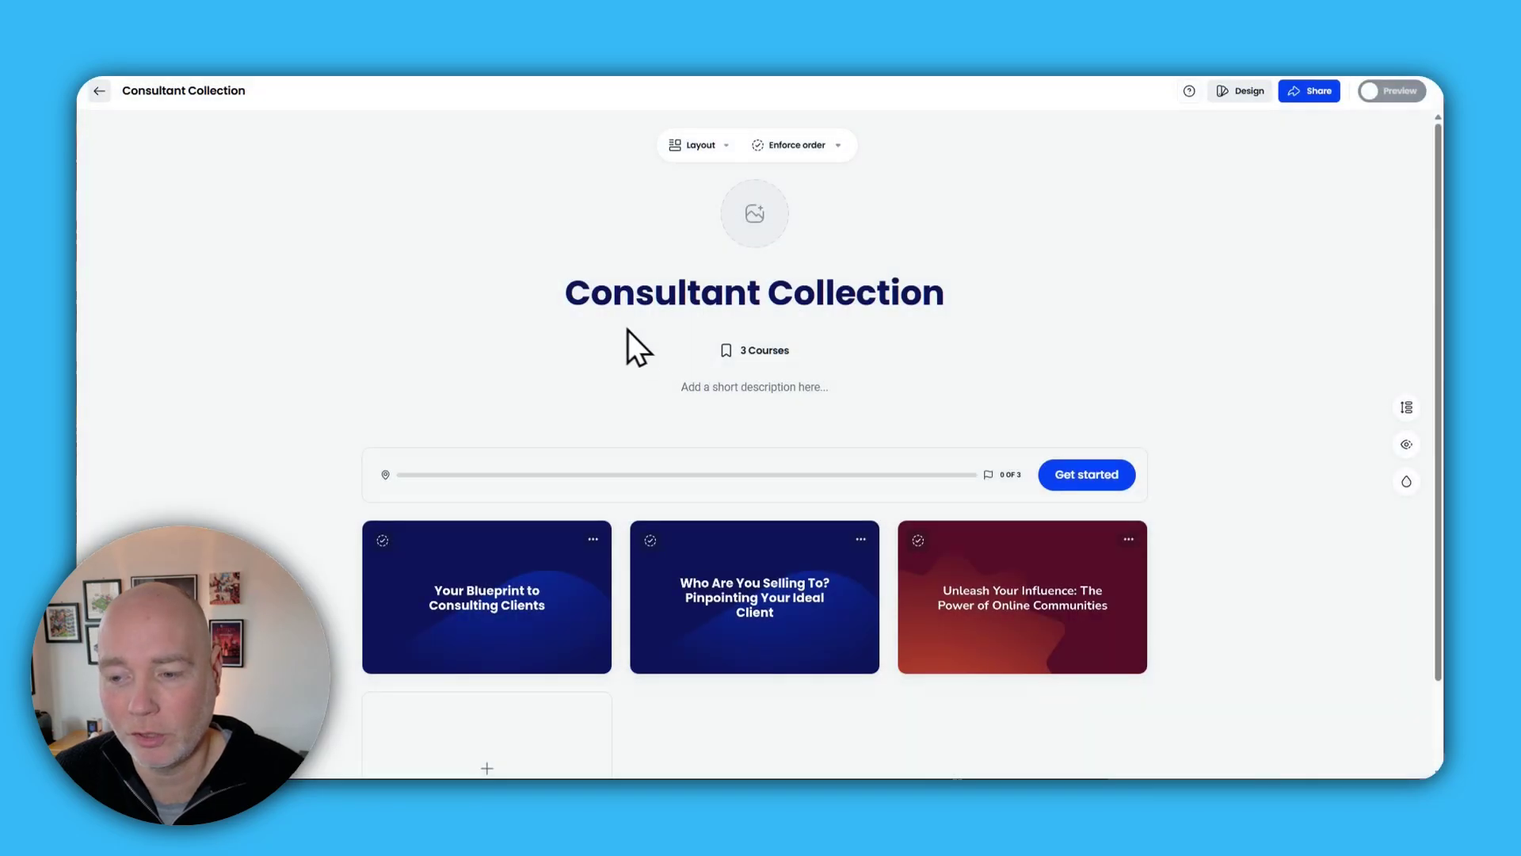
- View the embed code in the Consultant Collection's sharing options and close it
left_click(1309, 91)
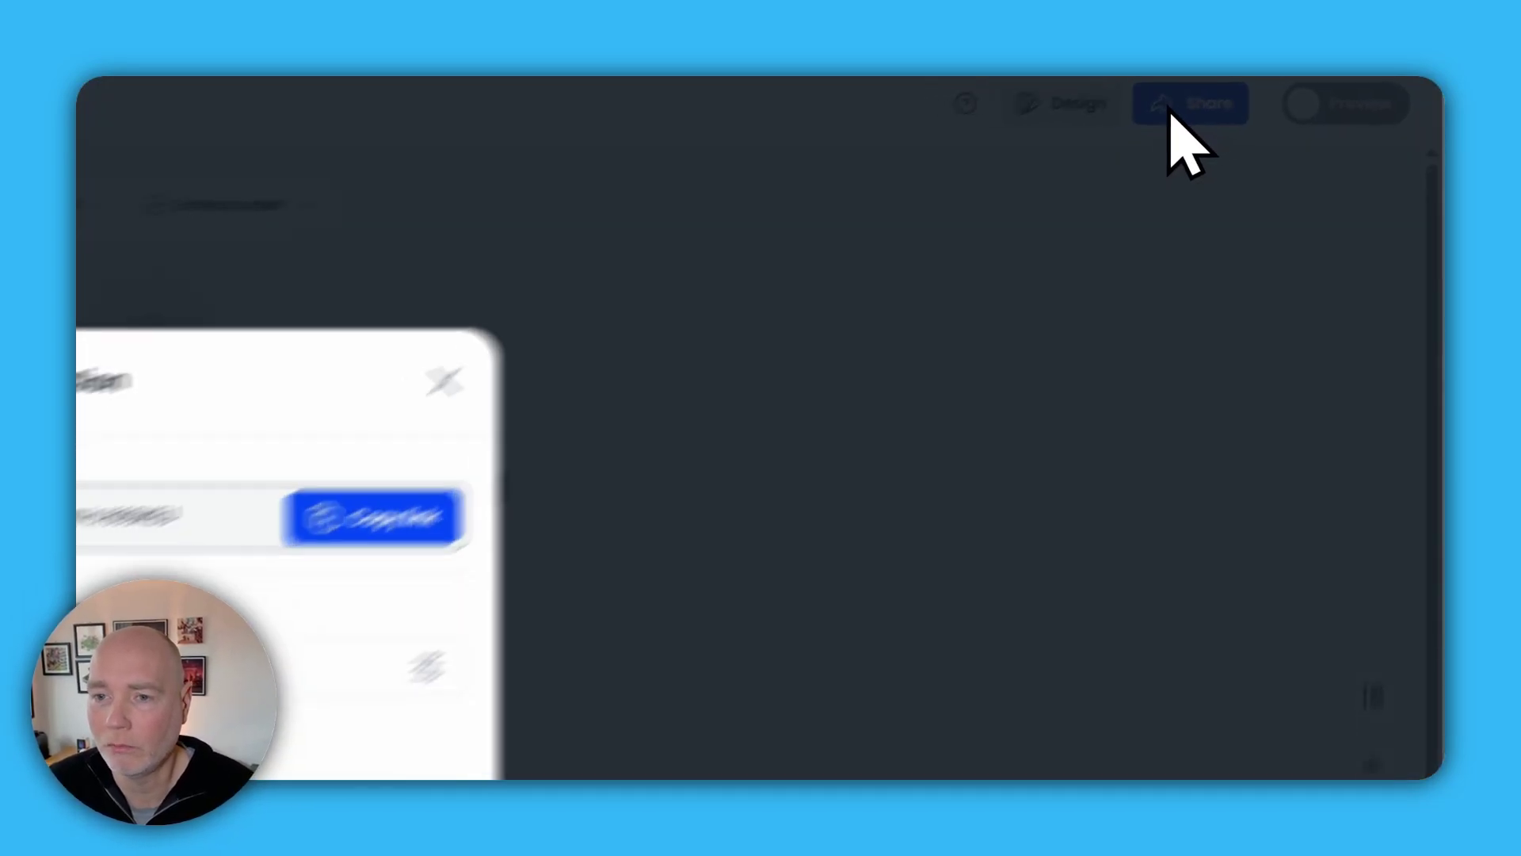
left_click(724, 637)
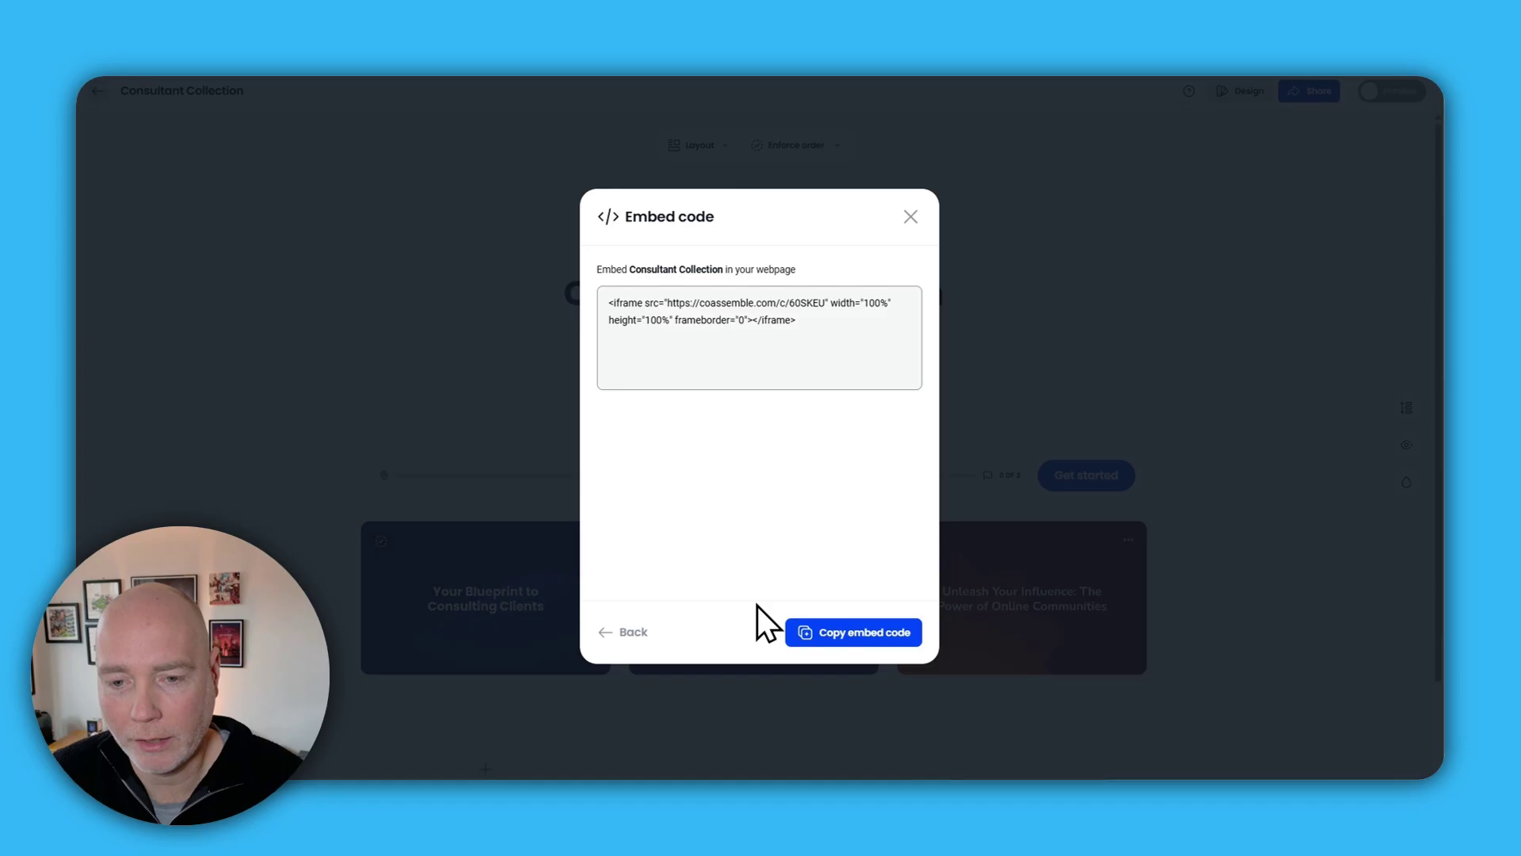
left_click(909, 217)
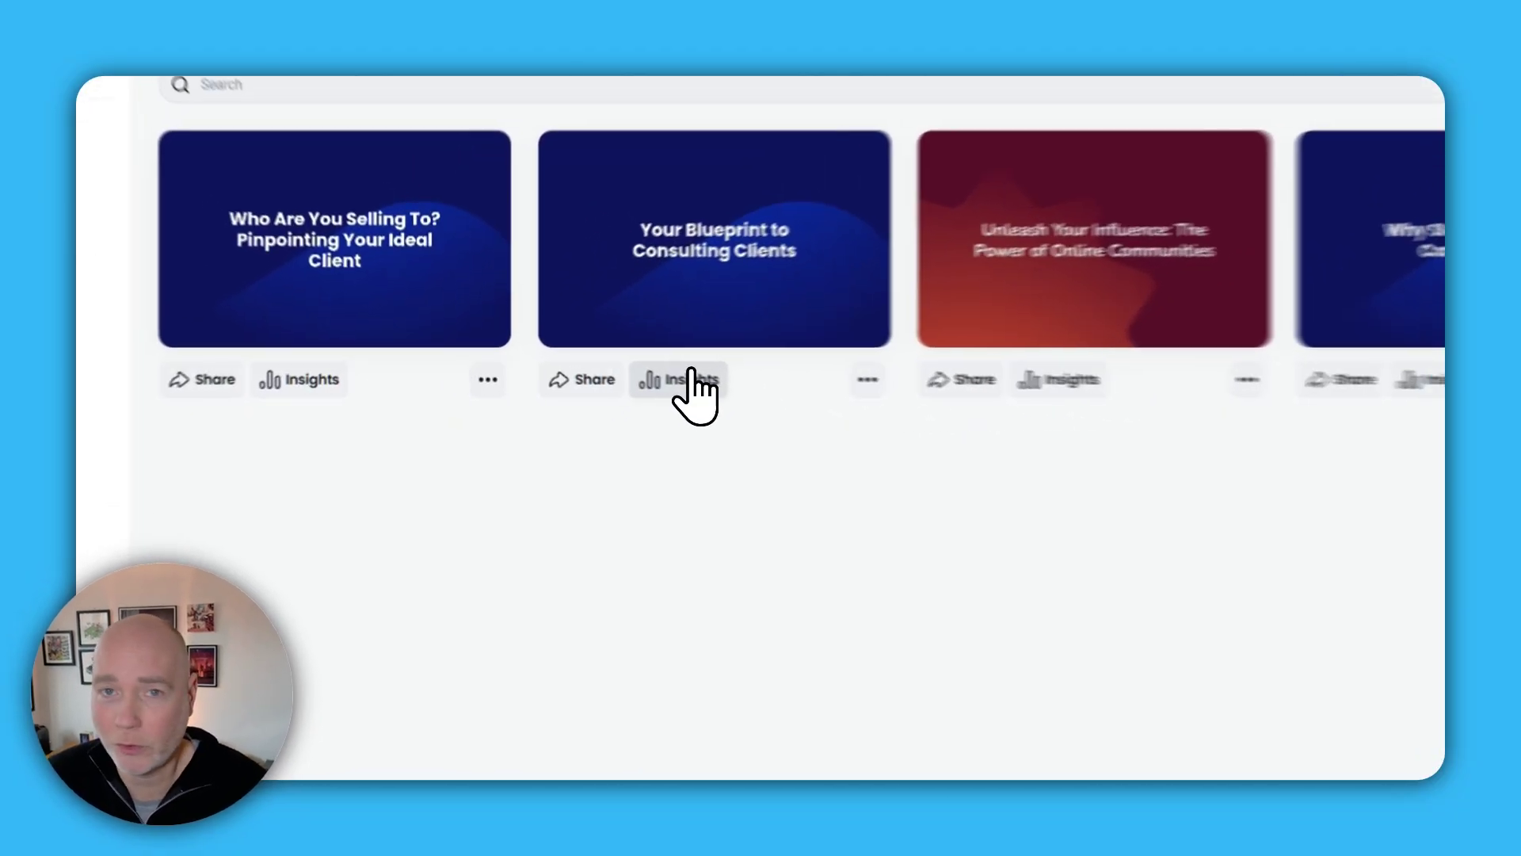
- Open the insights of the course "Your Blueprint to Consulting Clients"
left_click(588, 385)
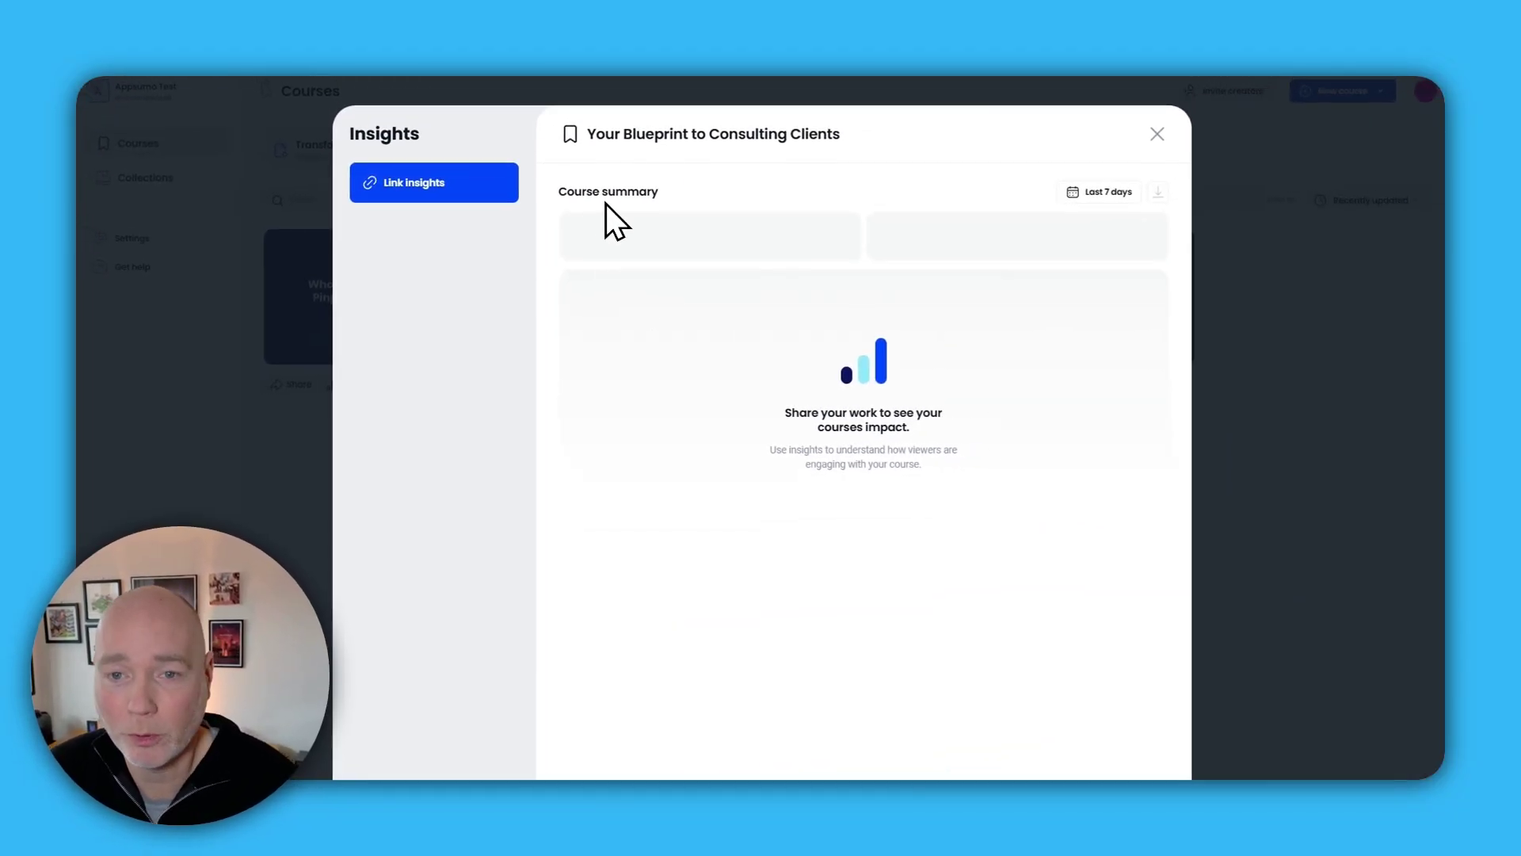